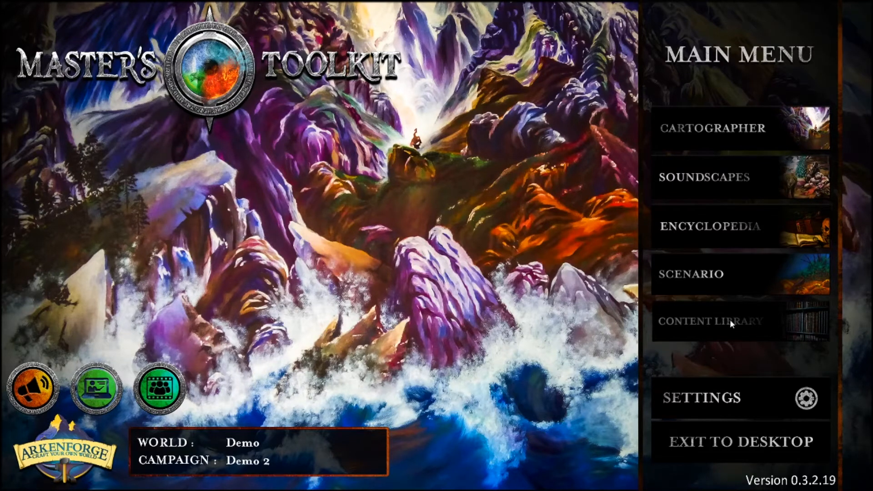
- Review the linked accounts, audio and display settings, and close the settings
{"action": "left_click", "coordinate": [714, 399]}
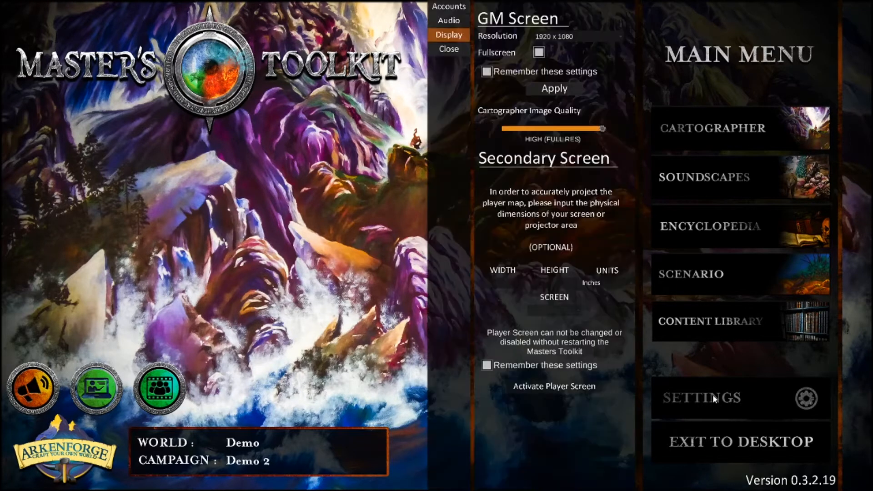
{"action": "left_click", "coordinate": [458, 10]}
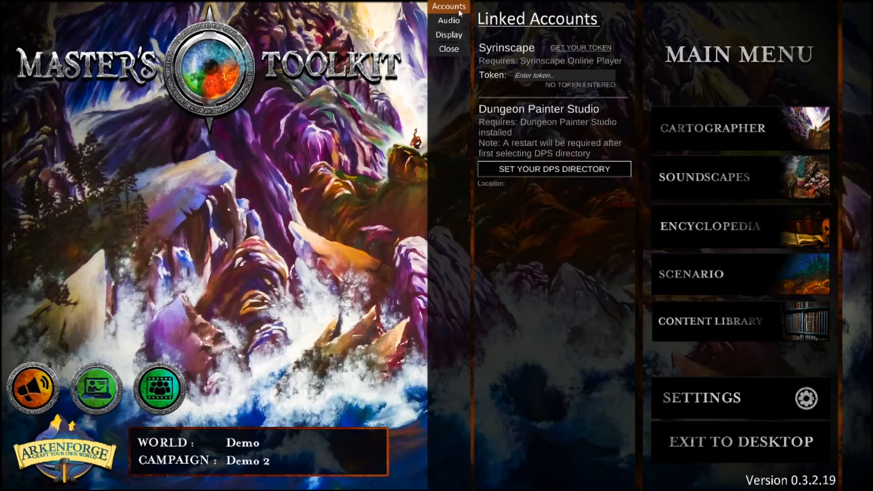
{"action": "left_click", "coordinate": [462, 27]}
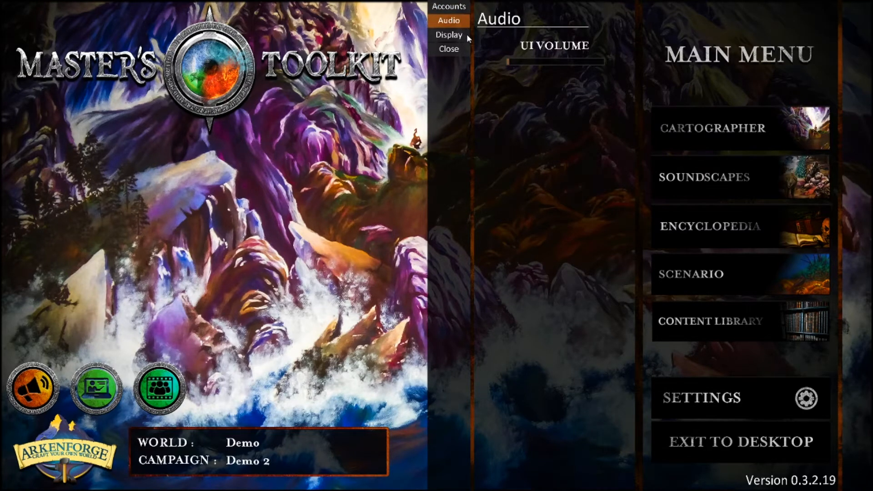
{"action": "left_click", "coordinate": [469, 37]}
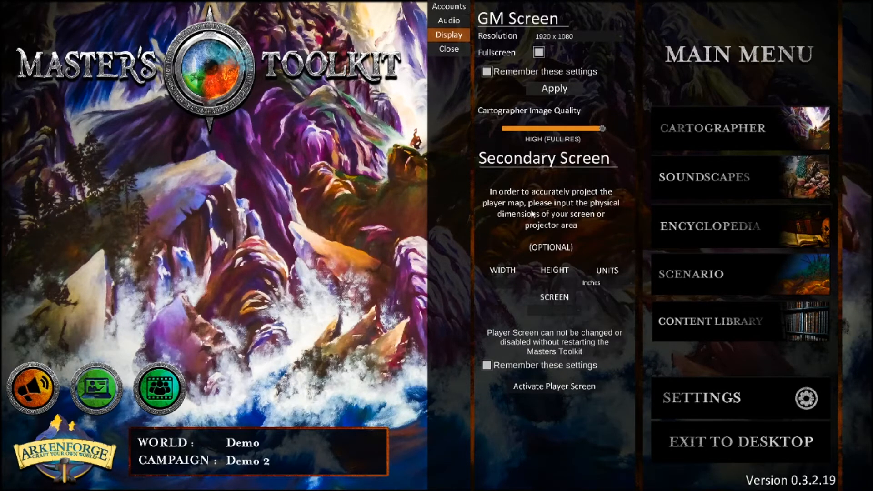
{"action": "left_click", "coordinate": [463, 48]}
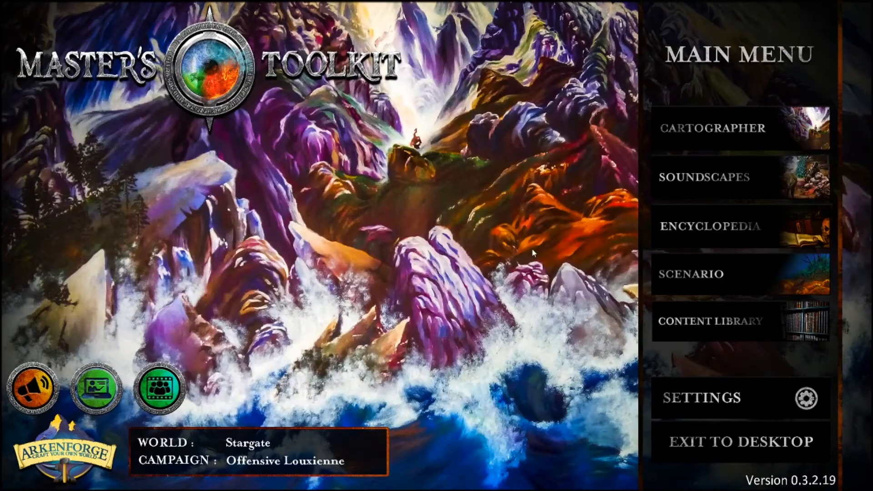
- Open Soundscapes and load the Ghosts preset from the Halloween pack's Halloween category
{"action": "left_click", "coordinate": [683, 174]}
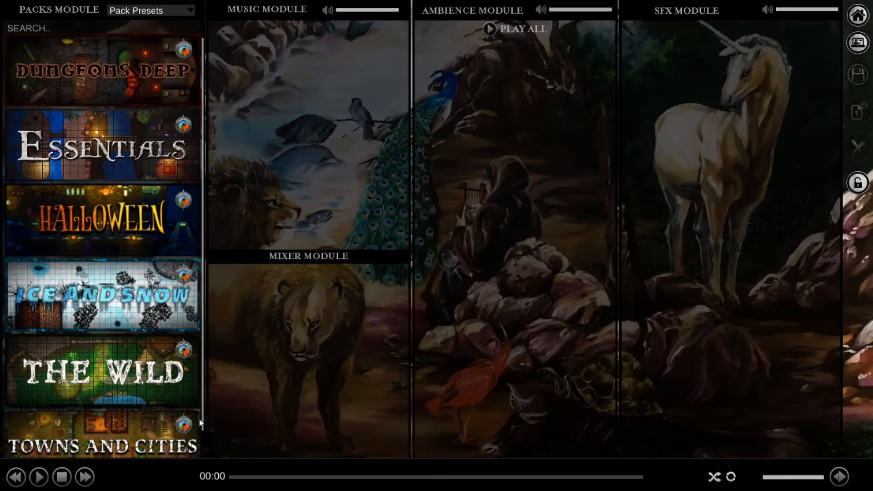
{"action": "left_click_drag", "start_coordinate": [202, 427], "coordinate": [204, 351]}
{"action": "left_click", "coordinate": [124, 226]}
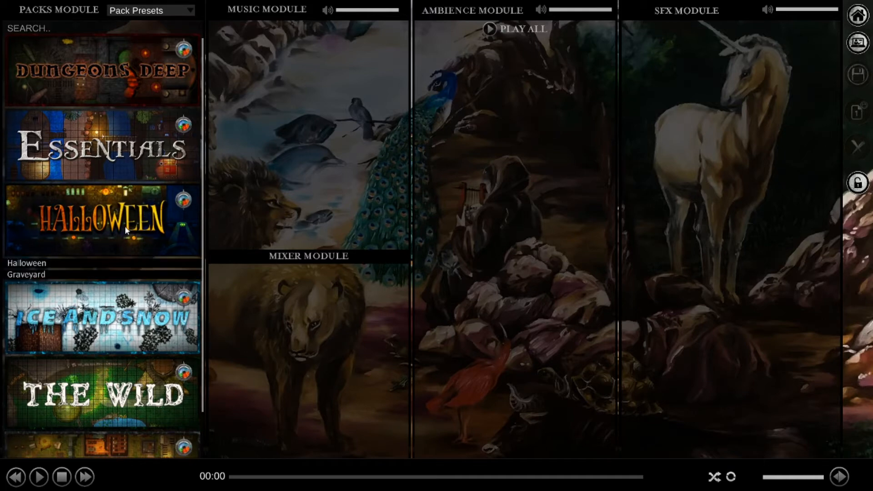
{"action": "left_click", "coordinate": [46, 264]}
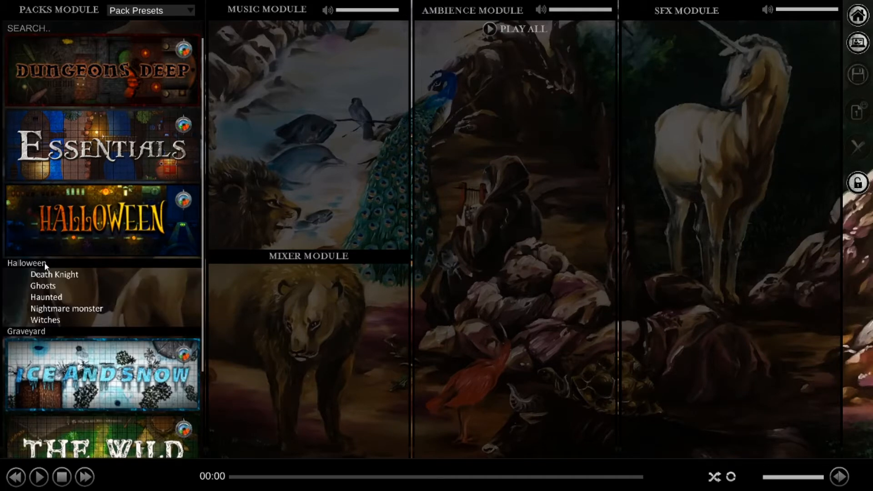
{"action": "left_click", "coordinate": [43, 286]}
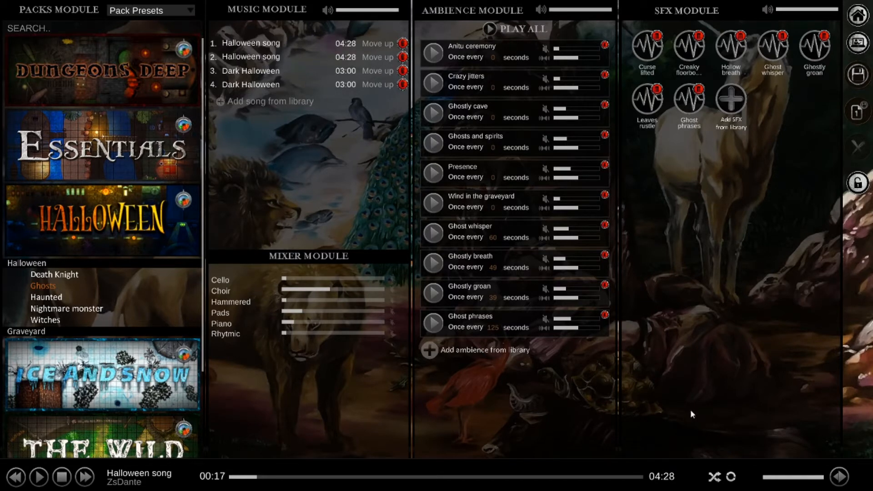
- Turn on looping for the music playback and try the shuffle option, leaving shuffle off
{"action": "left_click", "coordinate": [732, 478]}
{"action": "left_click", "coordinate": [731, 478]}
{"action": "left_click", "coordinate": [731, 479]}
{"action": "left_click", "coordinate": [730, 481]}
{"action": "left_click", "coordinate": [718, 478]}
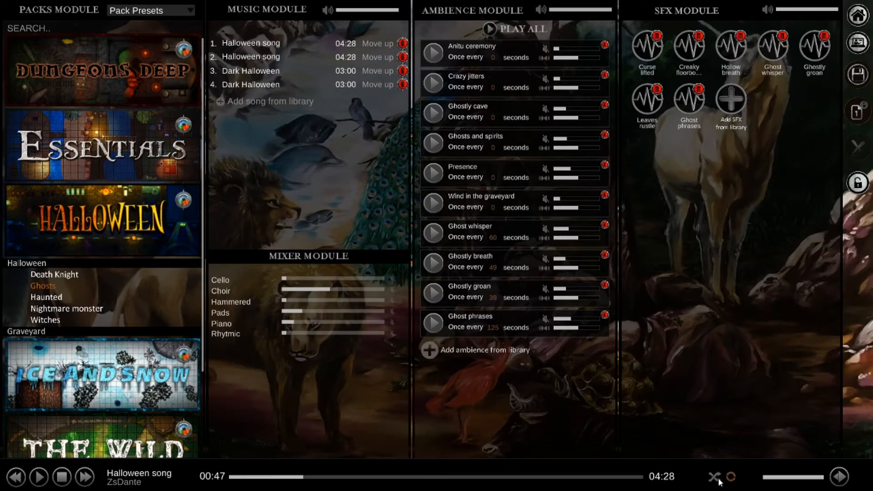
{"action": "left_click", "coordinate": [716, 478]}
- Audition the Dark Halloween song and all ambience sounds of the Ghosts preset
{"action": "left_click", "coordinate": [271, 70]}
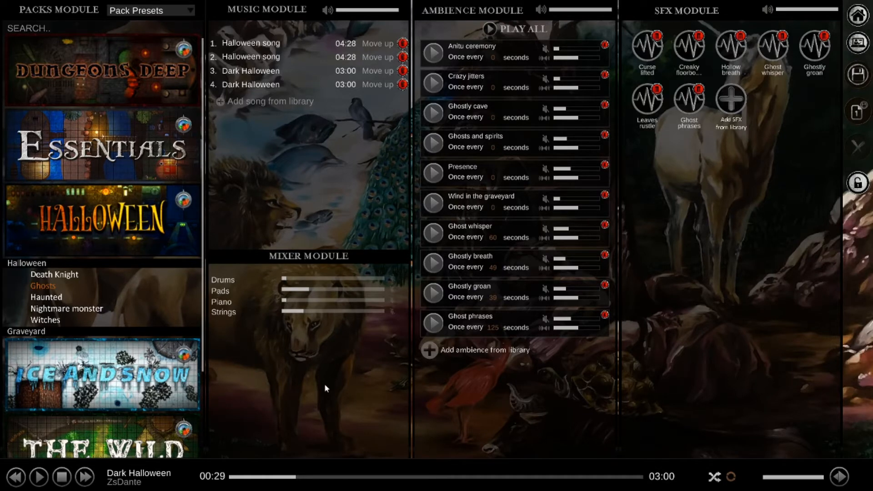
{"action": "left_click", "coordinate": [41, 481]}
{"action": "left_click", "coordinate": [509, 30]}
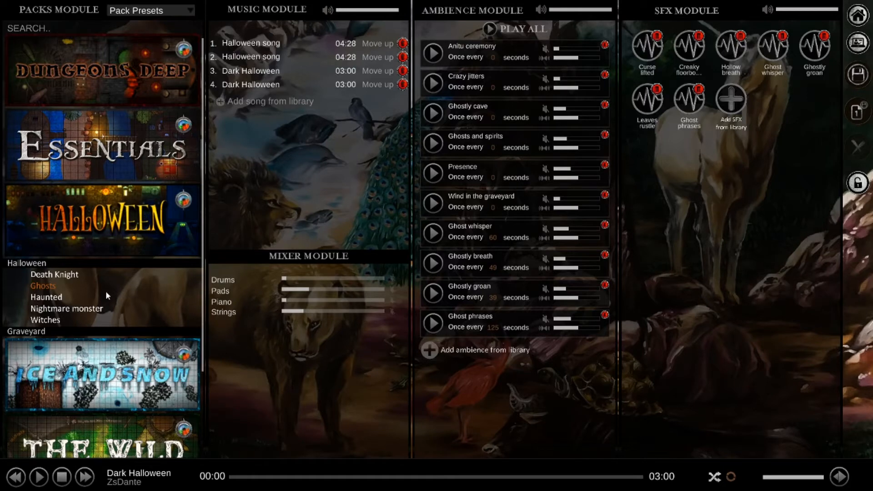
- Create a custom preset named Demo and load it
{"action": "left_click", "coordinate": [135, 12]}
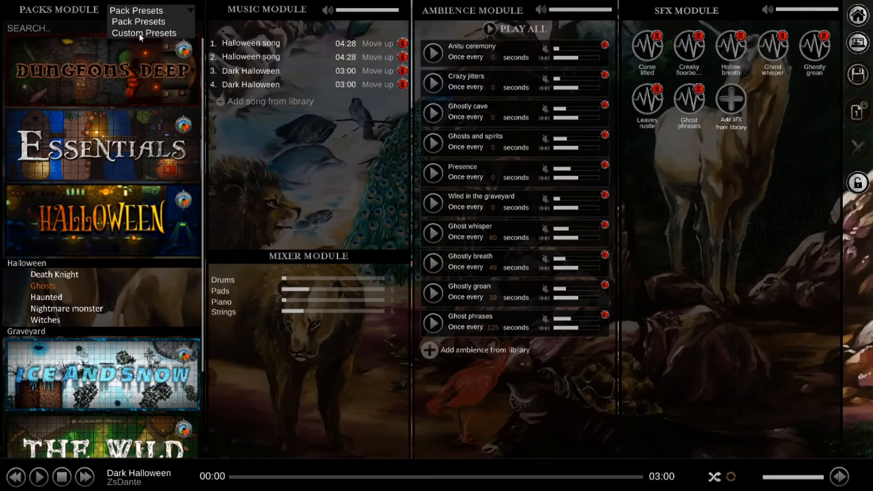
{"action": "left_click", "coordinate": [141, 34]}
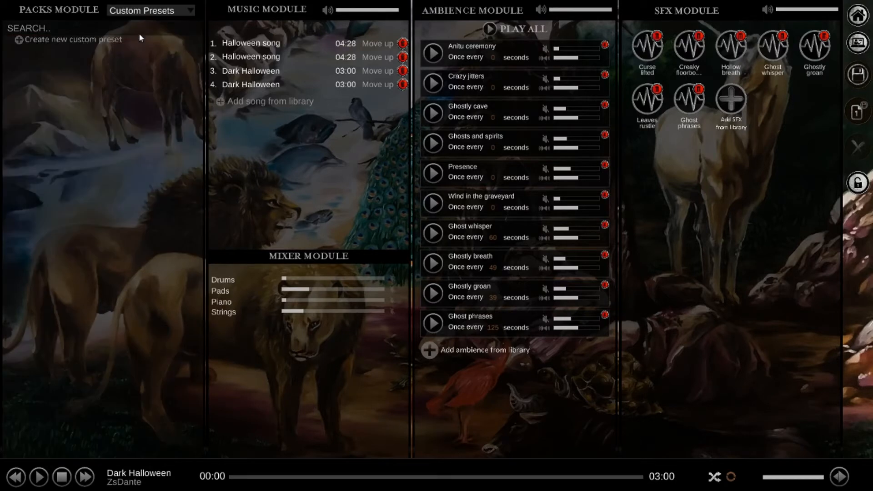
{"action": "left_click", "coordinate": [86, 39]}
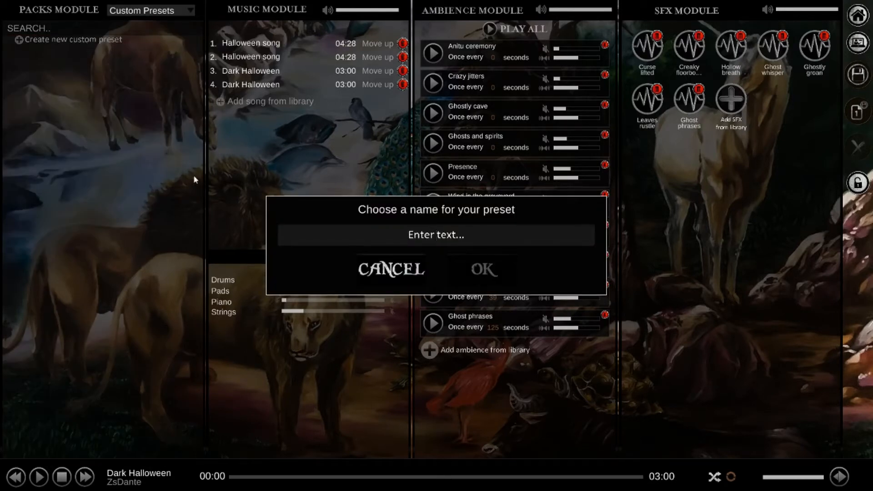
{"action": "type", "text": "Demo"}
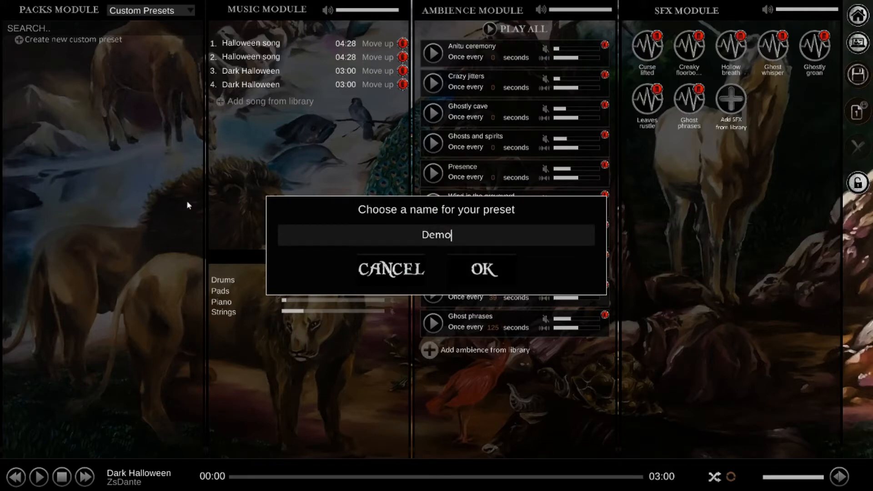
{"action": "left_click", "coordinate": [484, 272]}
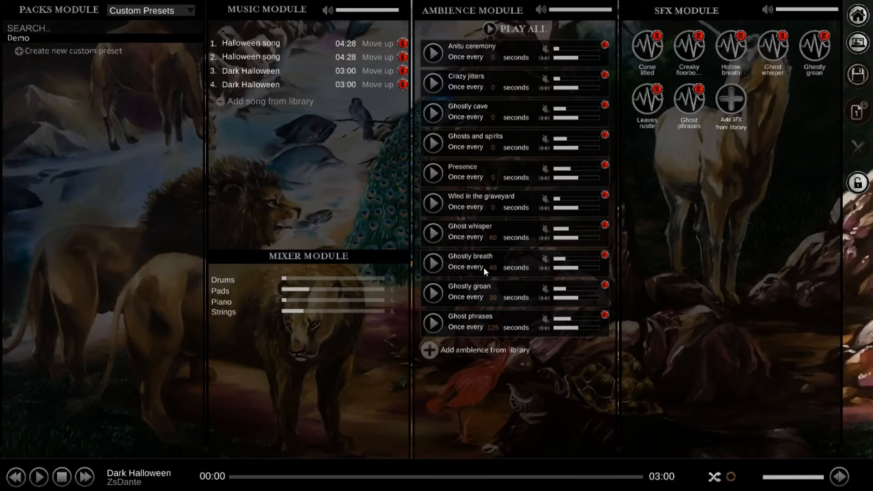
{"action": "left_click", "coordinate": [59, 39]}
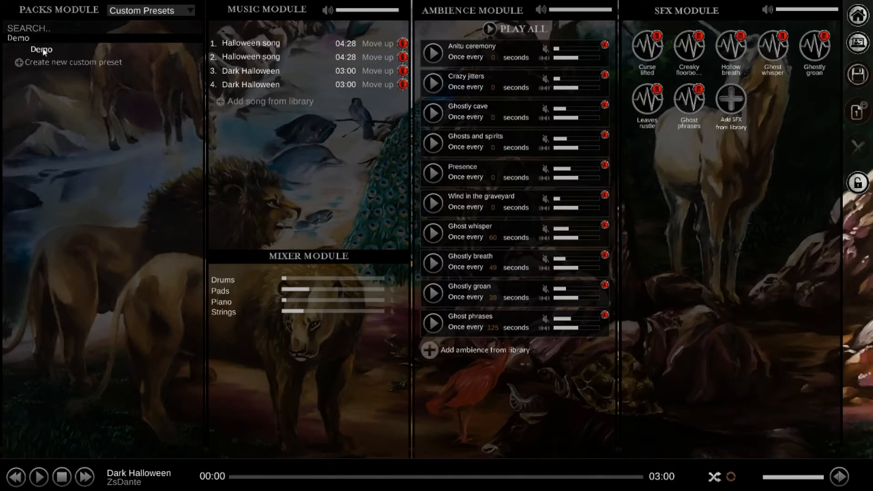
{"action": "left_click", "coordinate": [43, 50]}
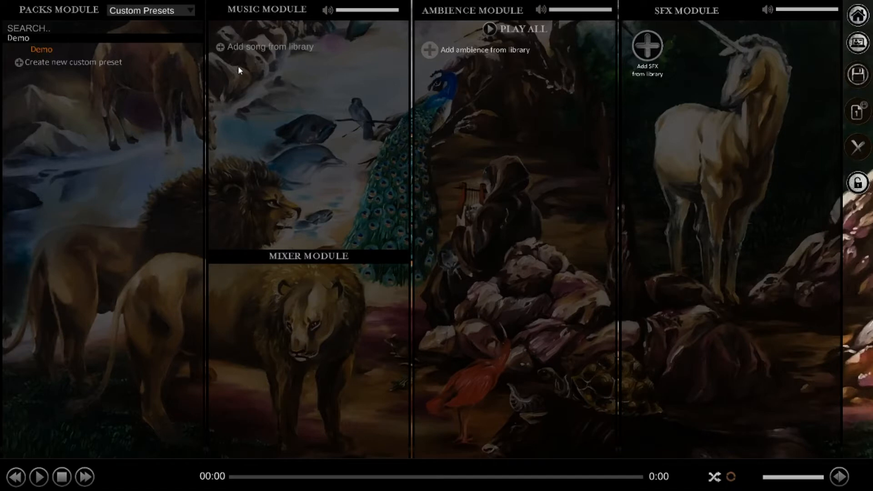
- Add the song Dark Halloween from the library's Halloween pack to the Demo preset's music
{"action": "left_click", "coordinate": [267, 49]}
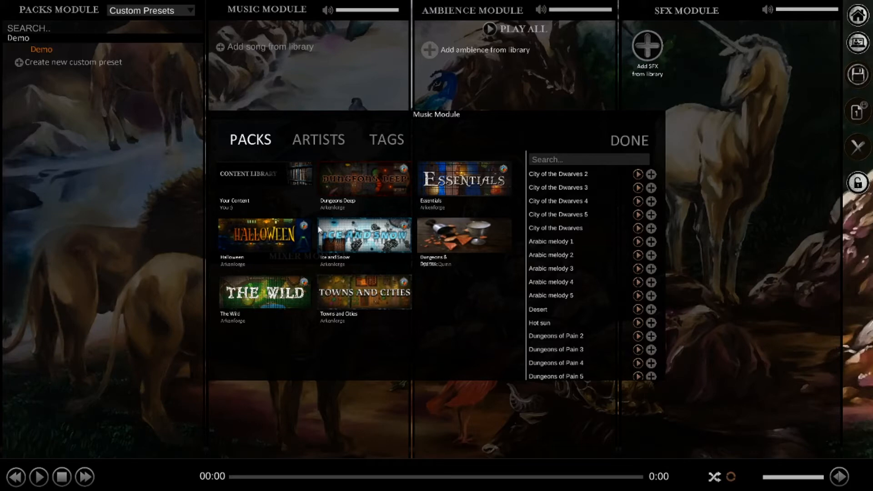
{"action": "left_click", "coordinate": [270, 240]}
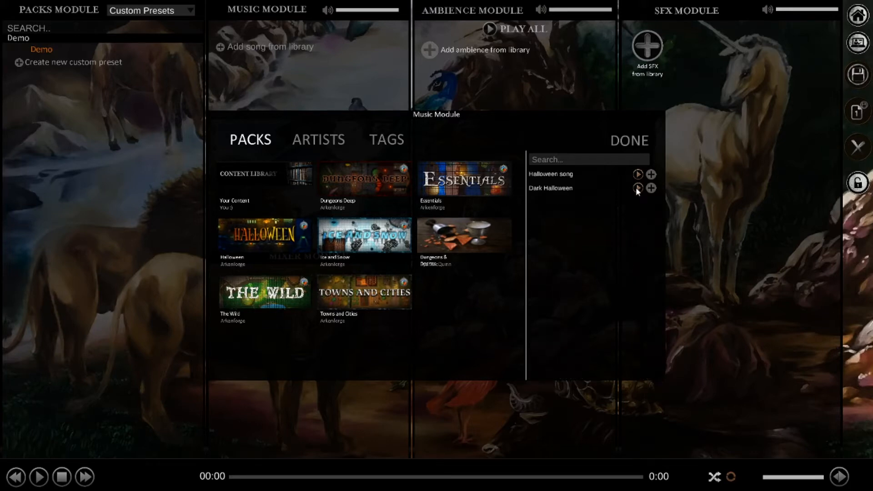
{"action": "left_click", "coordinate": [651, 187]}
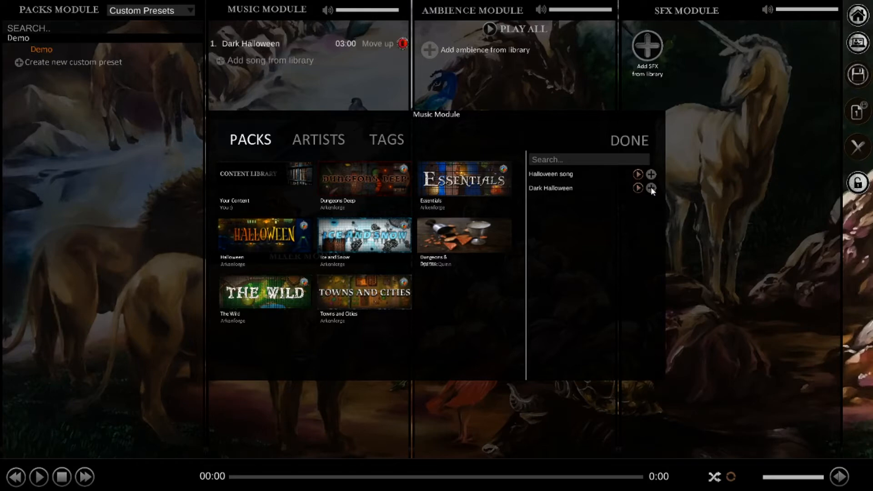
- Clear the Halloween pack filter, and try filtering the music library by the artist Chopin
{"action": "left_click", "coordinate": [327, 139]}
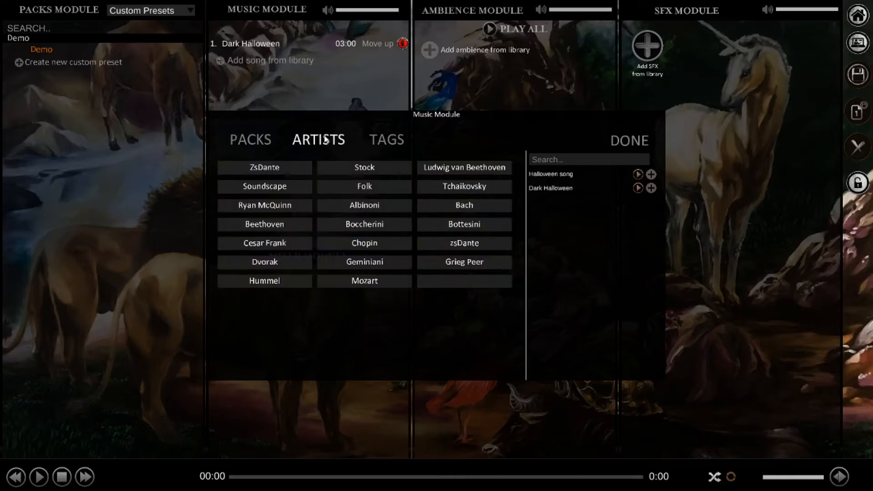
{"action": "left_click", "coordinate": [268, 144]}
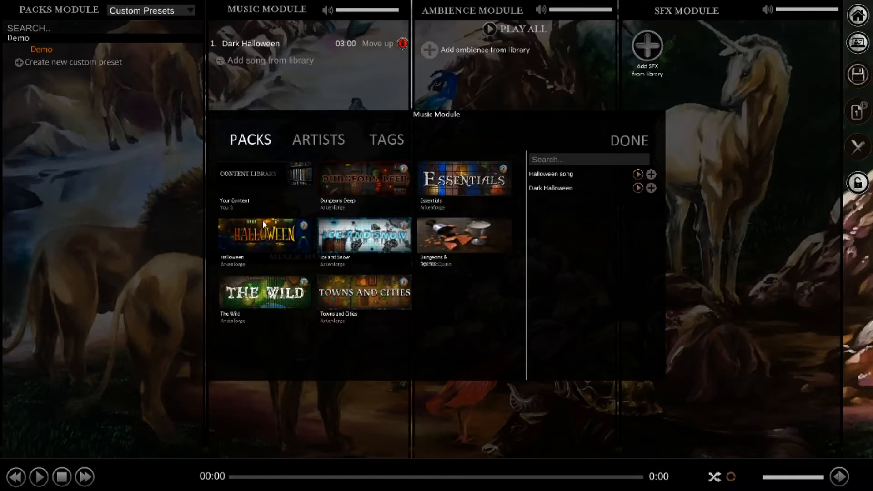
{"action": "left_click", "coordinate": [308, 141]}
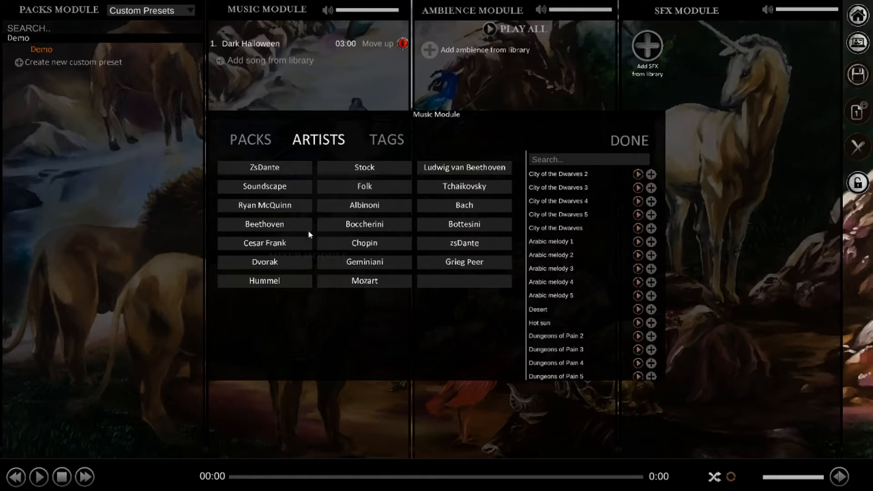
{"action": "left_click", "coordinate": [358, 245]}
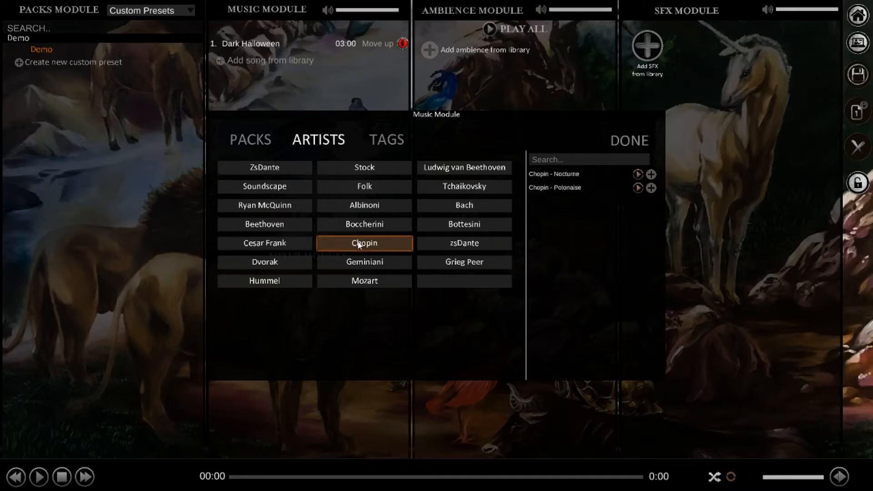
{"action": "left_click", "coordinate": [359, 245]}
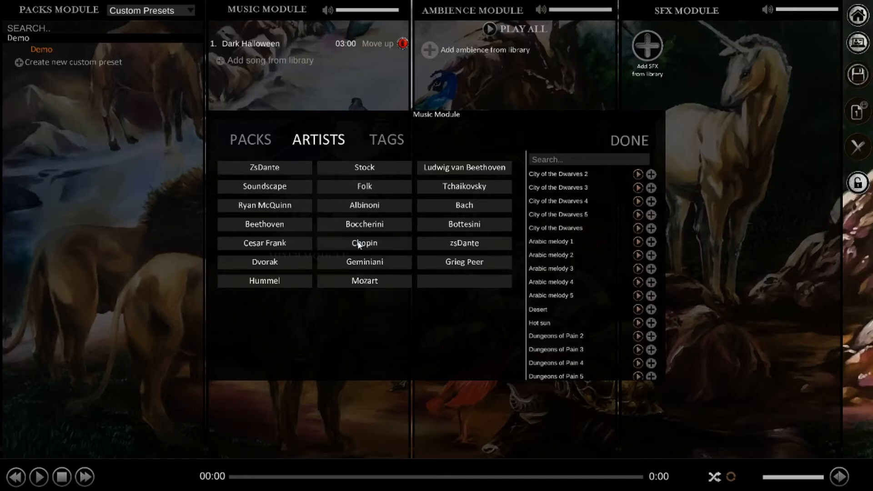
- Filter the music library by the Piano tag and add the song Final boss to the Demo preset
{"action": "left_click", "coordinate": [382, 144]}
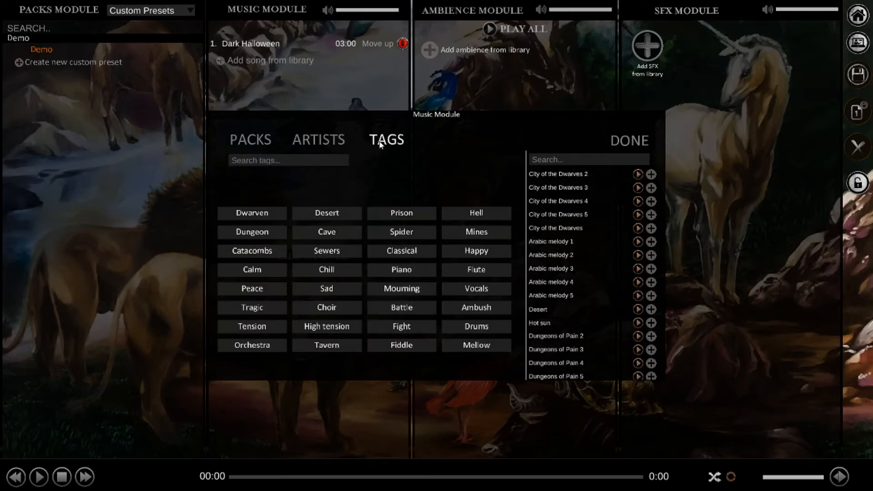
{"action": "left_click", "coordinate": [395, 272]}
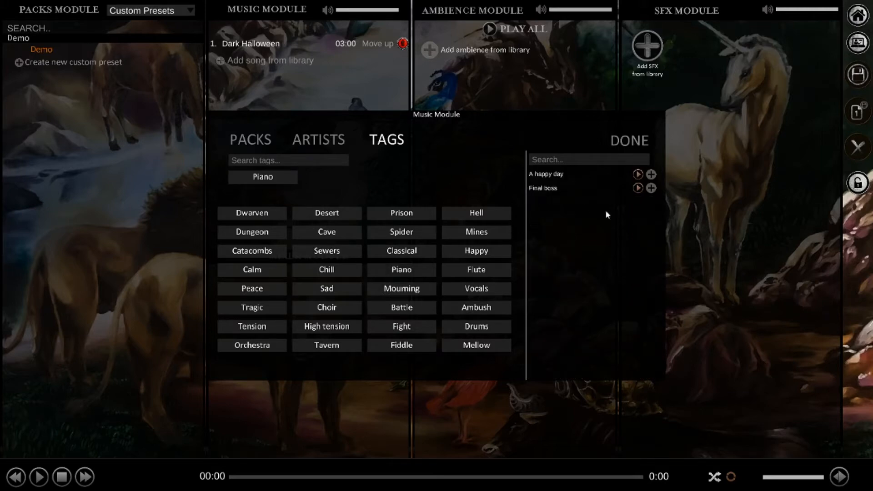
{"action": "left_click", "coordinate": [651, 188]}
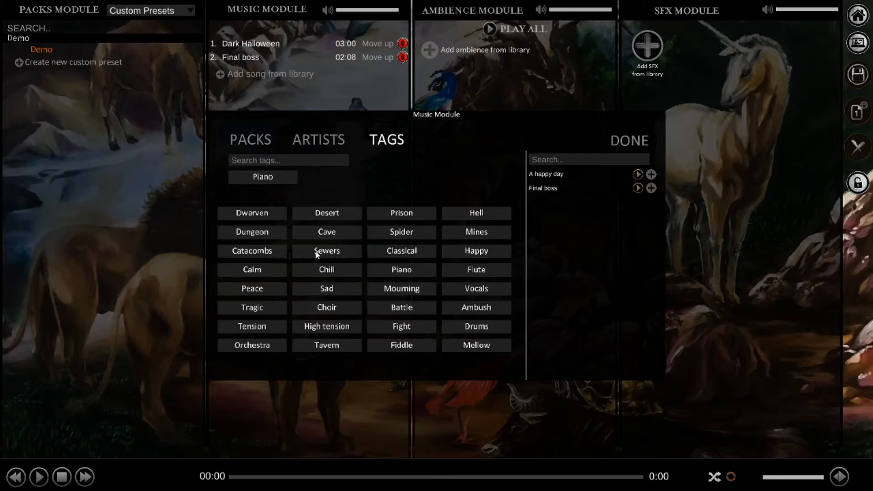
- Try adding the Calm and Desert tags to the filter, clear all tags including Piano, and close the music library
{"action": "left_click", "coordinate": [262, 271]}
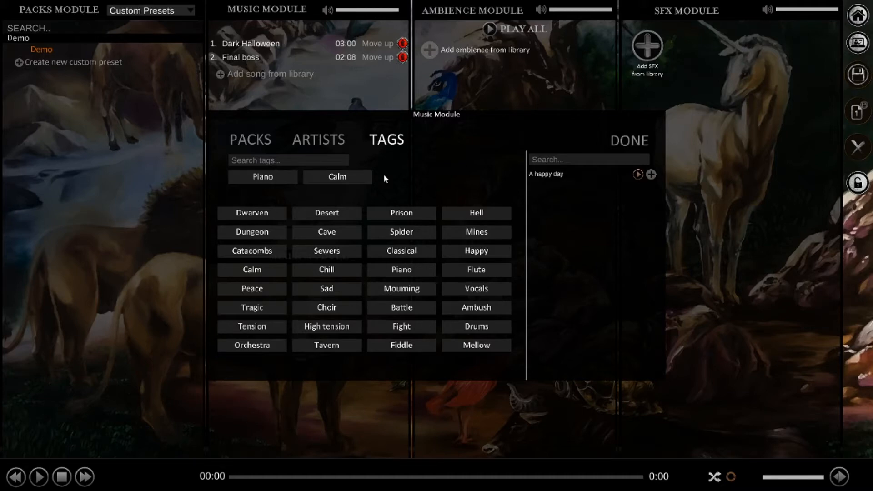
{"action": "left_click", "coordinate": [339, 213]}
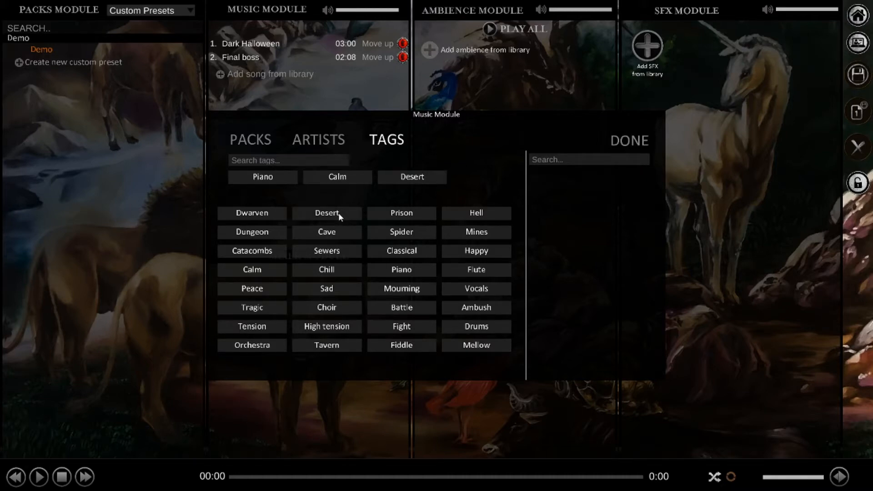
{"action": "left_click", "coordinate": [430, 179]}
{"action": "left_click", "coordinate": [352, 177]}
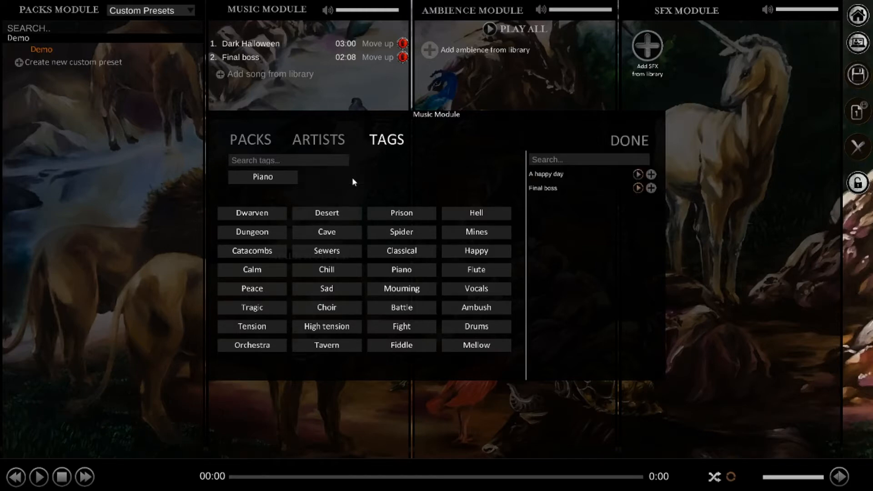
{"action": "left_click", "coordinate": [276, 182]}
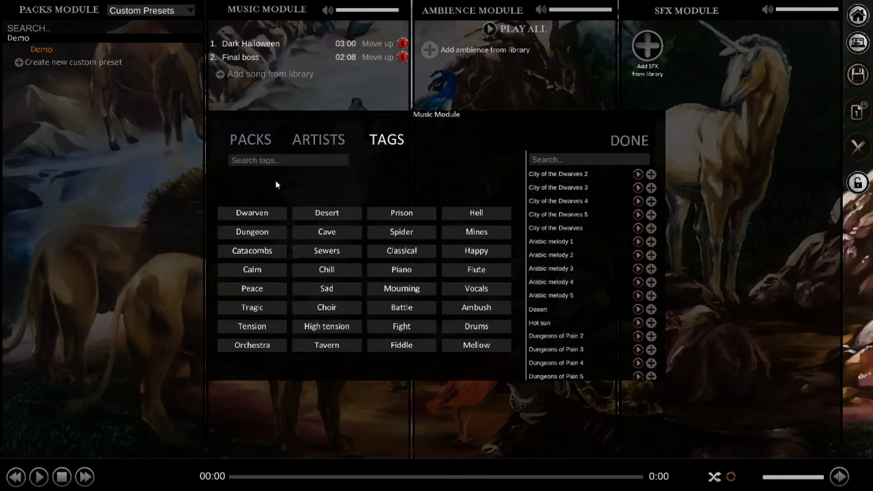
{"action": "left_click", "coordinate": [636, 143]}
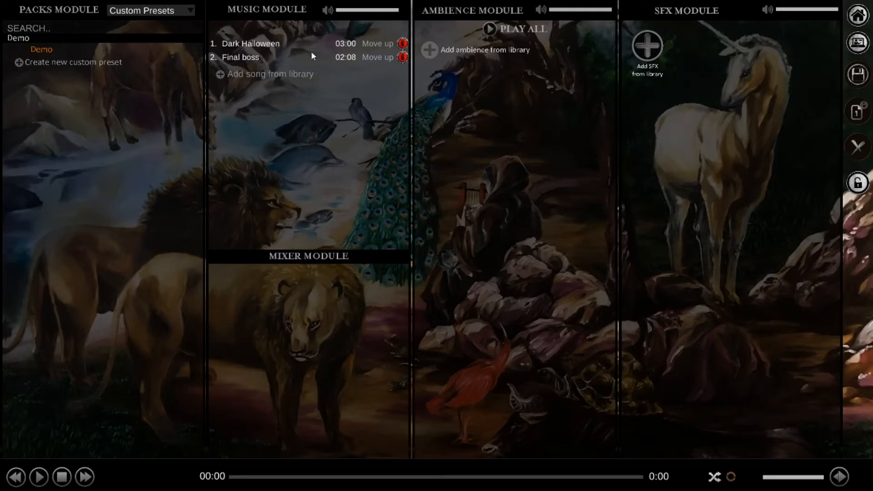
- Play the song Dark Halloween from the Demo preset's music for a few seconds and stop it
{"action": "left_click", "coordinate": [252, 48]}
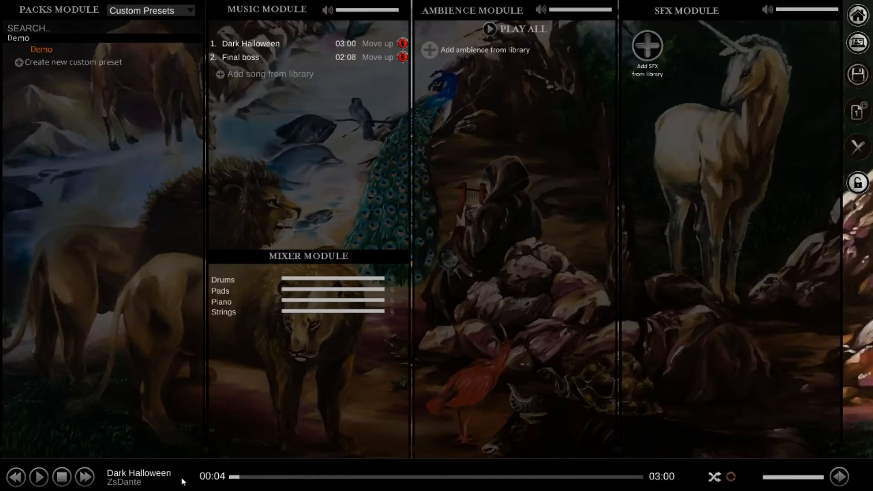
{"action": "left_click", "coordinate": [63, 477]}
- Filter the ambience library to the Halloween pack's sound effects only, and add Ghost phrases and Ghost whisper to the Demo preset
{"action": "left_click", "coordinate": [490, 51]}
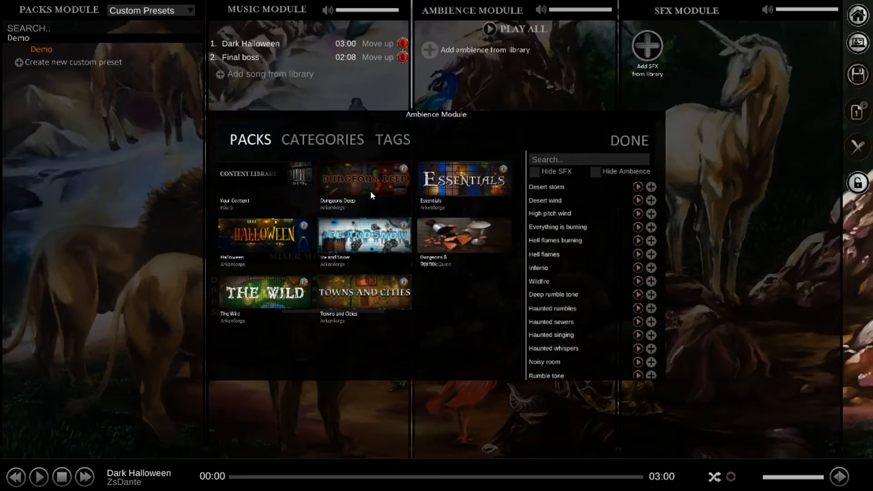
{"action": "left_click", "coordinate": [258, 242]}
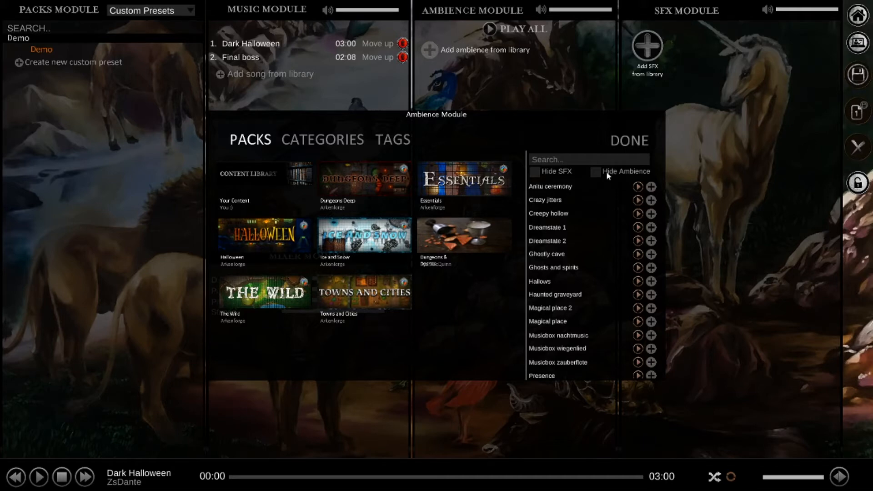
{"action": "left_click", "coordinate": [553, 173]}
{"action": "left_click", "coordinate": [549, 171]}
{"action": "left_click", "coordinate": [613, 174]}
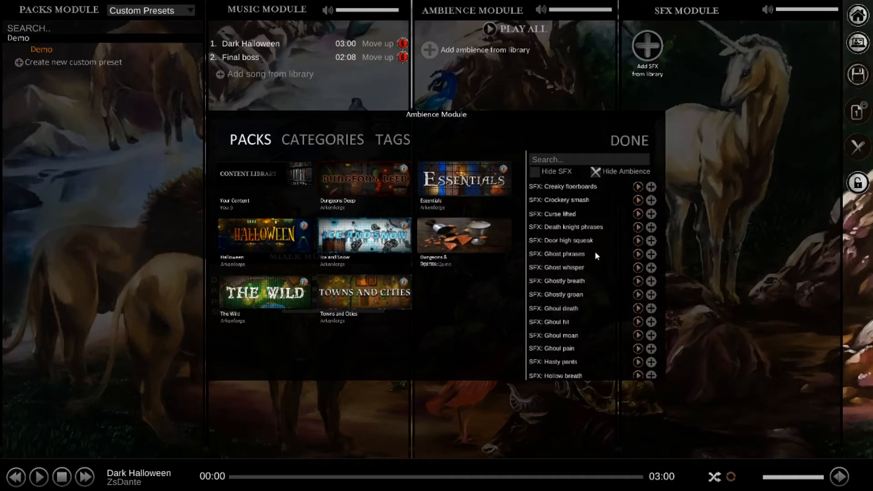
{"action": "left_click", "coordinate": [651, 253]}
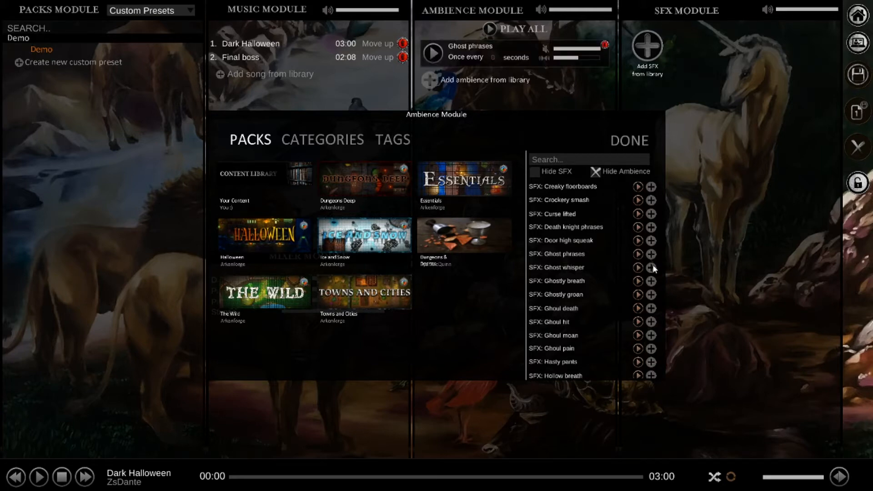
{"action": "left_click", "coordinate": [653, 267]}
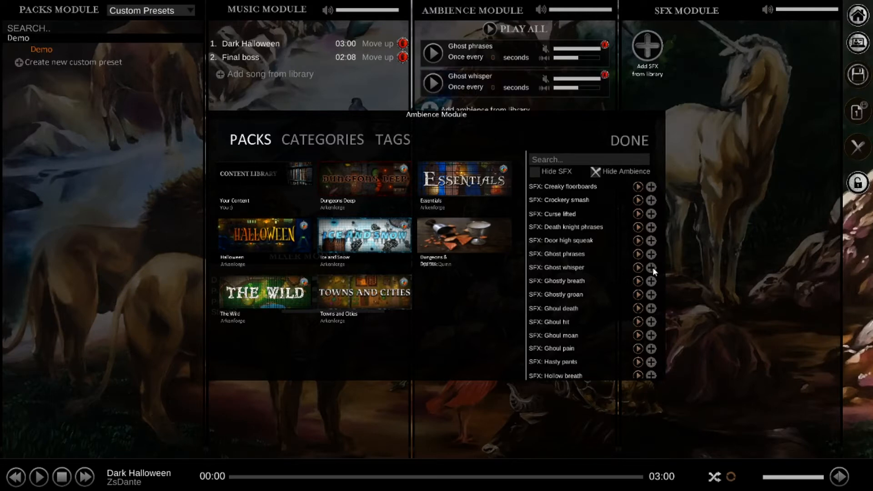
- Hide sound effects instead of ambience in the Halloween pack's list and add Ghosts and spirits to the Demo preset
{"action": "left_click", "coordinate": [555, 172]}
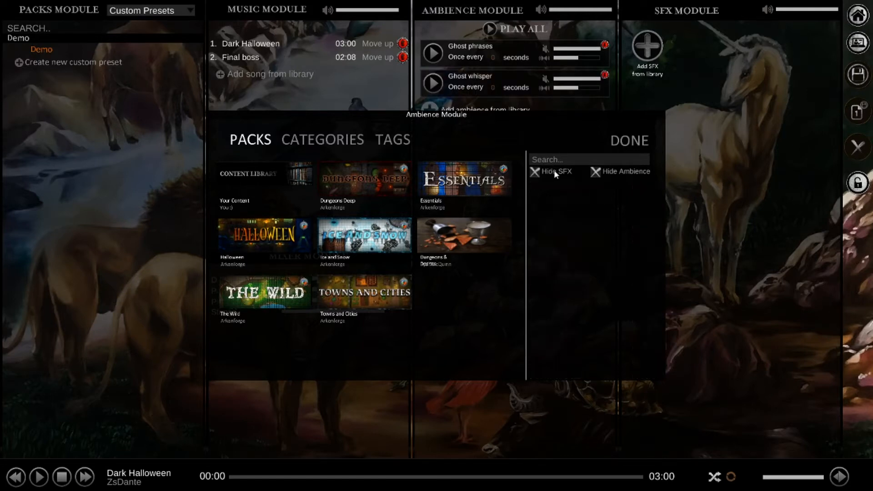
{"action": "left_click", "coordinate": [600, 172]}
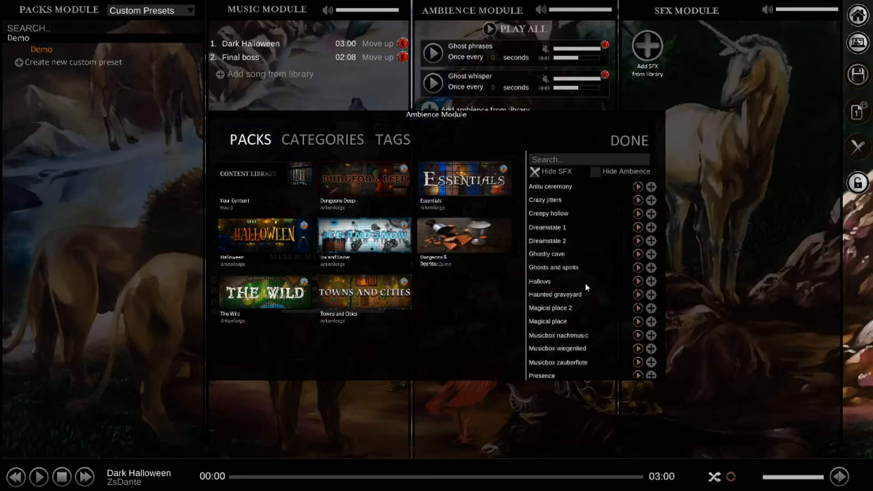
{"action": "left_click", "coordinate": [651, 268]}
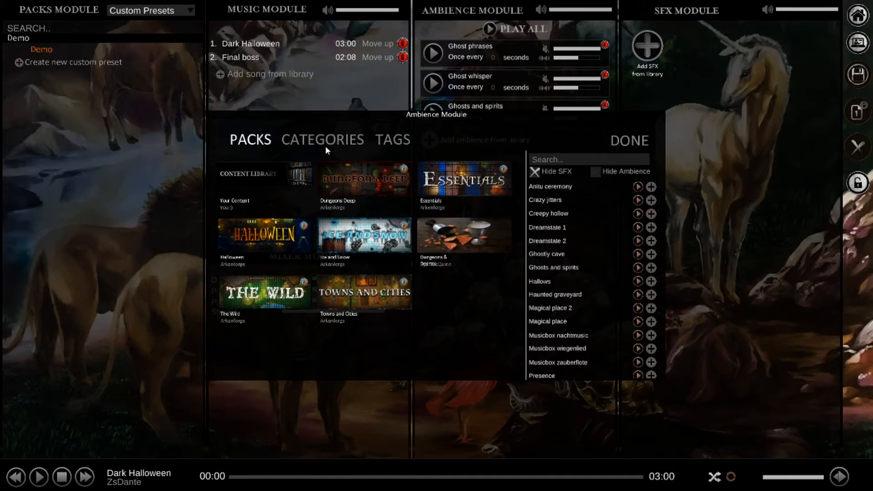
- Clear the Halloween pack and Hide SFX filters, and try the Nature and War categories of the ambience library
{"action": "left_click", "coordinate": [265, 234]}
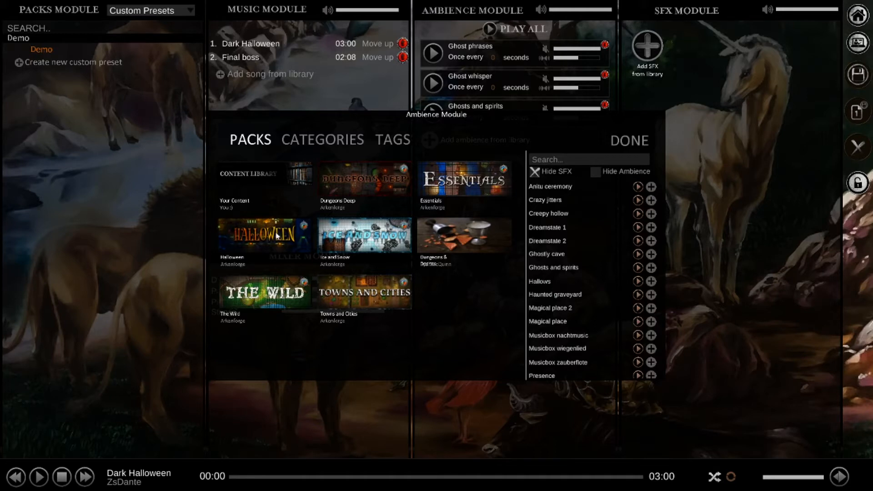
{"action": "left_click", "coordinate": [331, 139]}
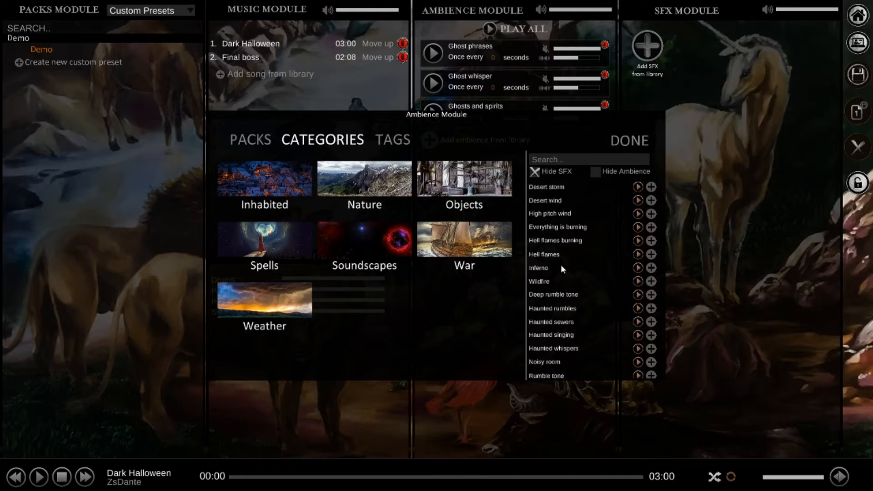
{"action": "left_click", "coordinate": [537, 171]}
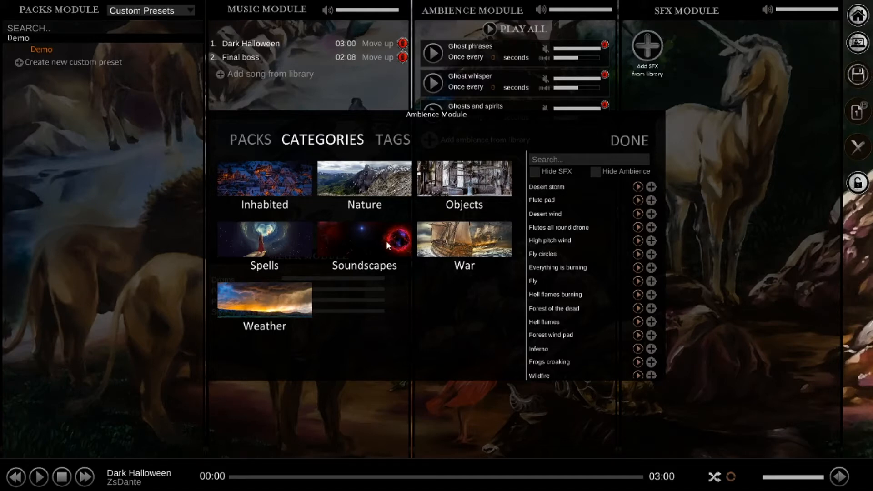
{"action": "left_click", "coordinate": [352, 187]}
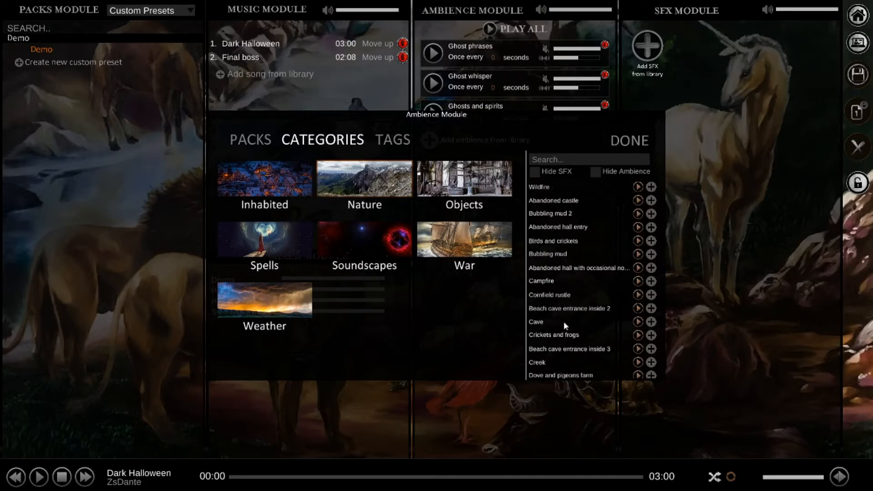
{"action": "left_click", "coordinate": [464, 245]}
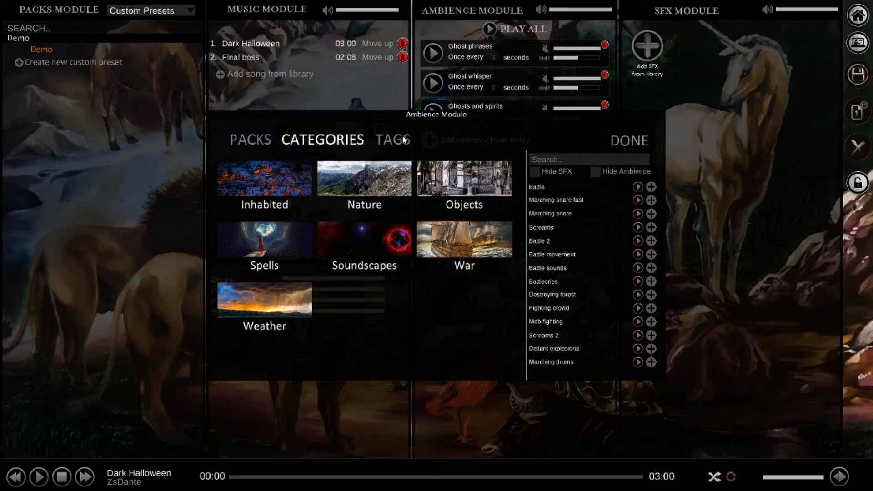
{"action": "left_click", "coordinate": [473, 246]}
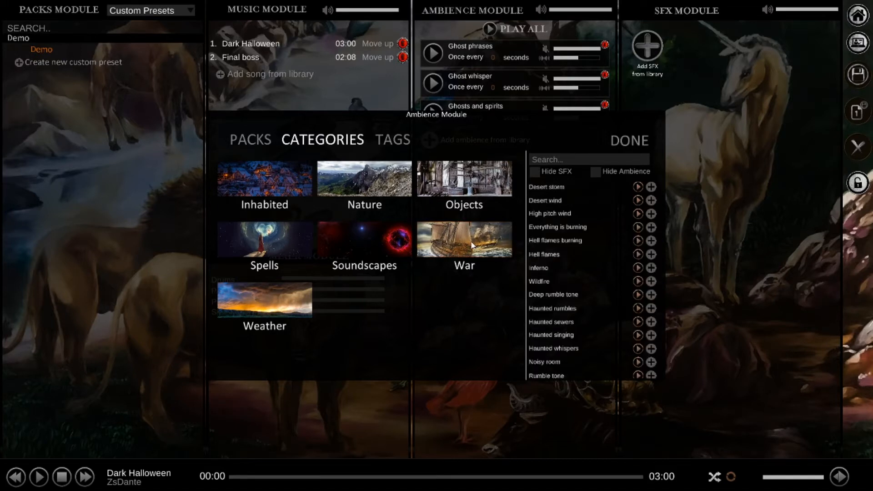
- Filter the ambience library by the Dungeon tag, look through the listed sounds, and clear the tag
{"action": "left_click", "coordinate": [405, 142]}
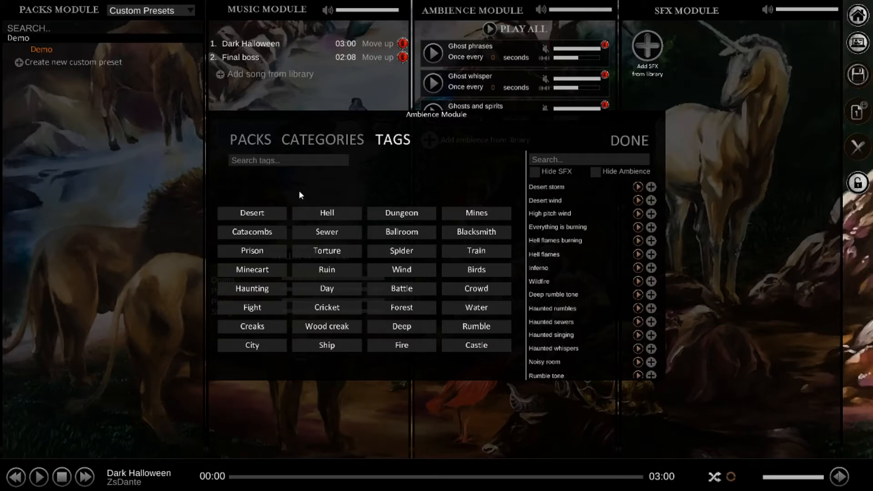
{"action": "left_click", "coordinate": [381, 211]}
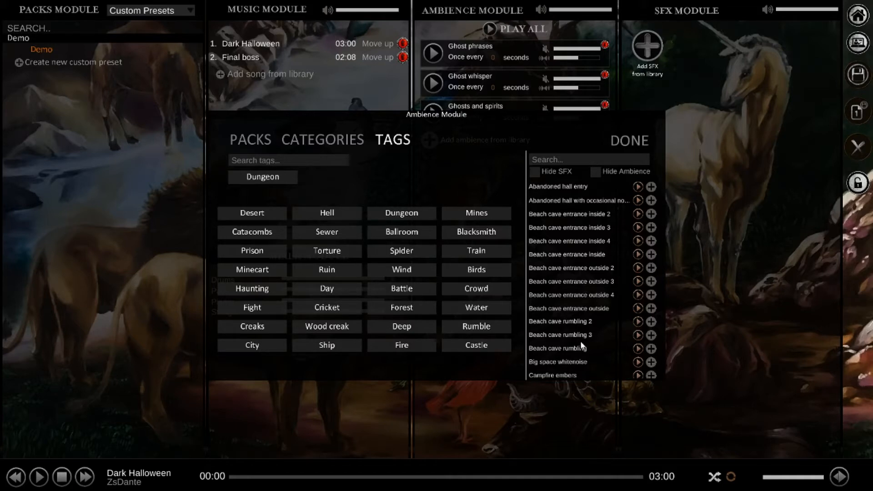
{"action": "left_click_drag", "start_coordinate": [582, 362], "coordinate": [590, 186]}
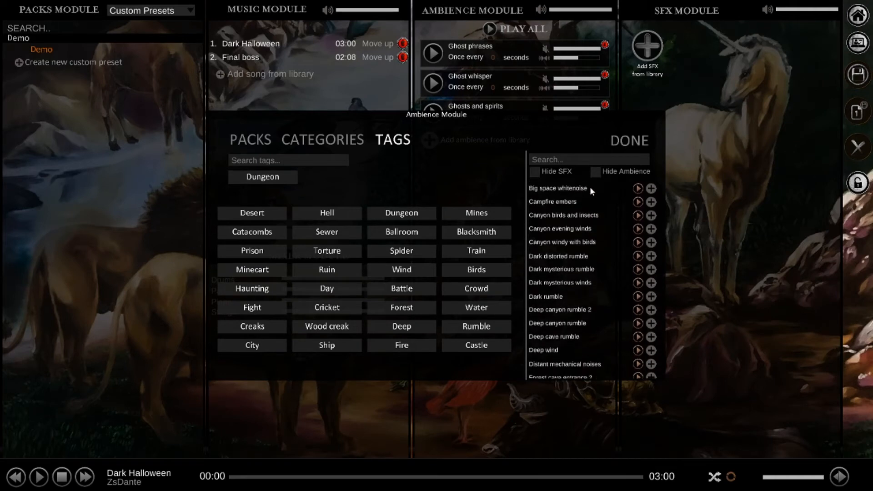
{"action": "left_click_drag", "start_coordinate": [587, 306], "coordinate": [595, 185]}
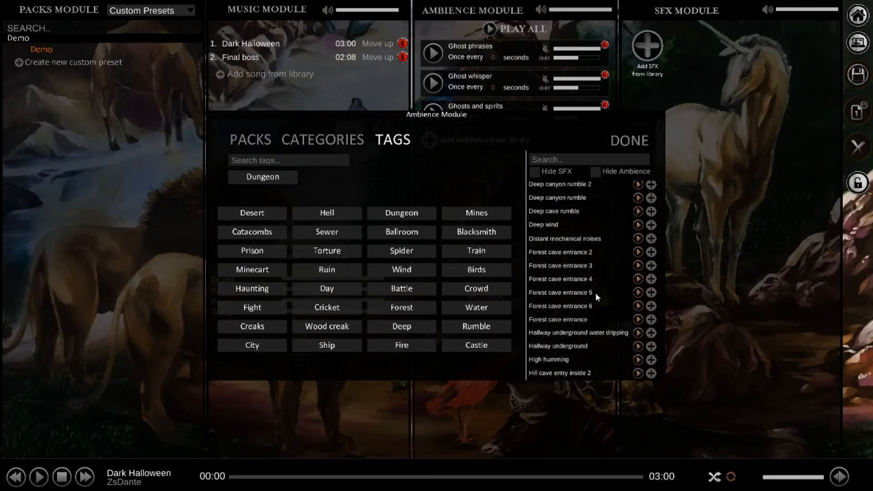
{"action": "left_click_drag", "start_coordinate": [587, 377], "coordinate": [596, 189]}
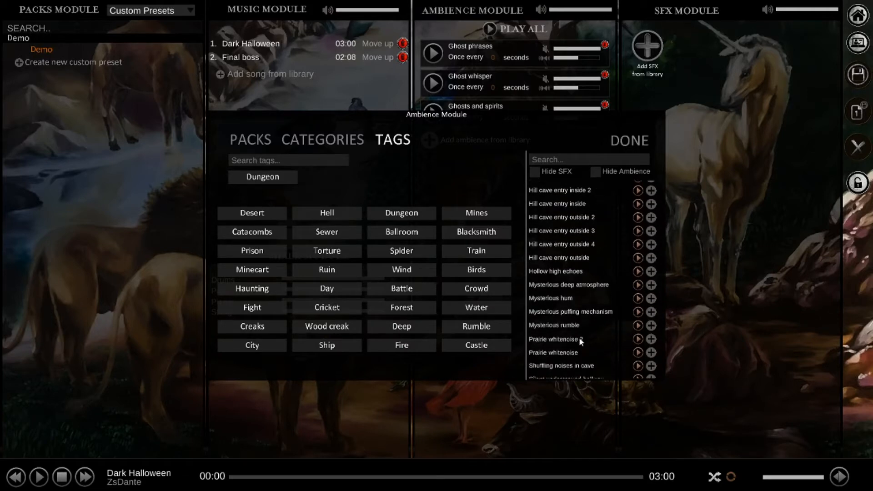
{"action": "left_click_drag", "start_coordinate": [579, 356], "coordinate": [568, 399]}
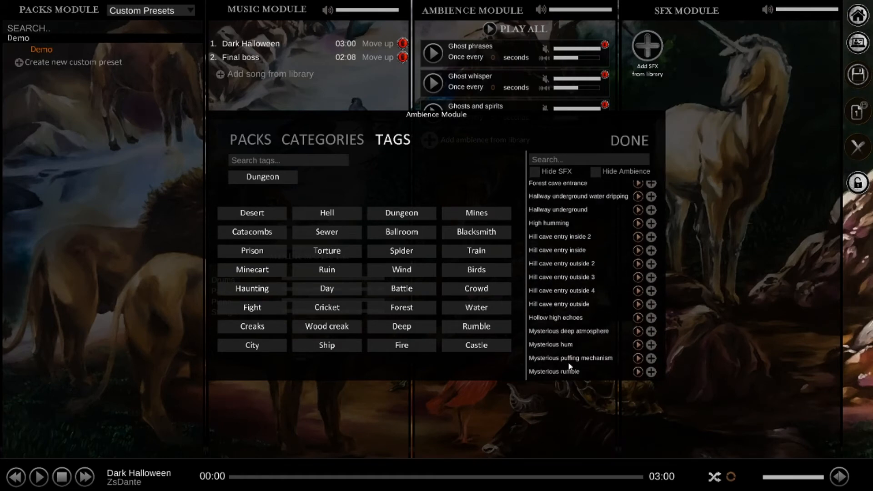
{"action": "left_click_drag", "start_coordinate": [586, 237], "coordinate": [580, 393]}
{"action": "left_click_drag", "start_coordinate": [591, 220], "coordinate": [583, 368]}
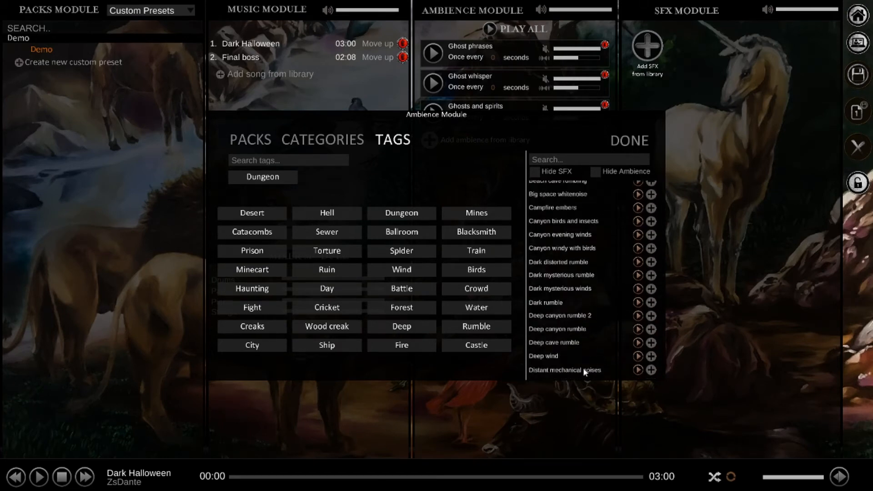
{"action": "left_click_drag", "start_coordinate": [590, 241], "coordinate": [585, 383]}
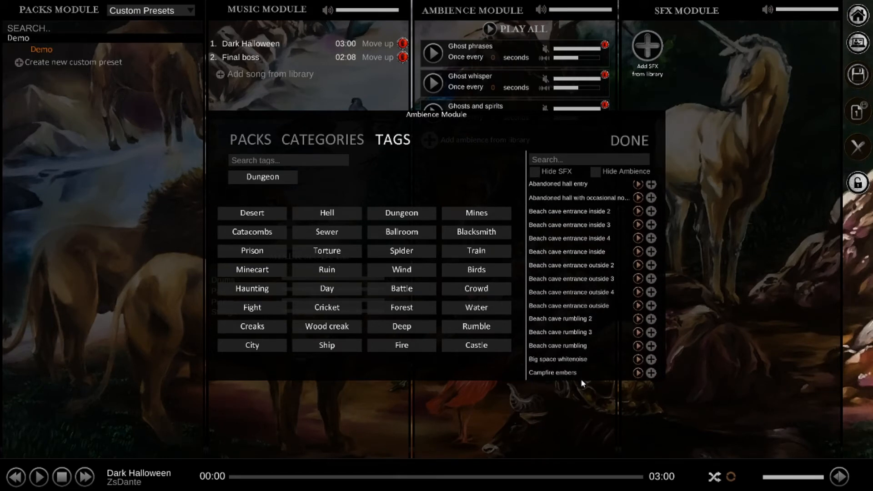
{"action": "left_click_drag", "start_coordinate": [582, 264], "coordinate": [579, 372]}
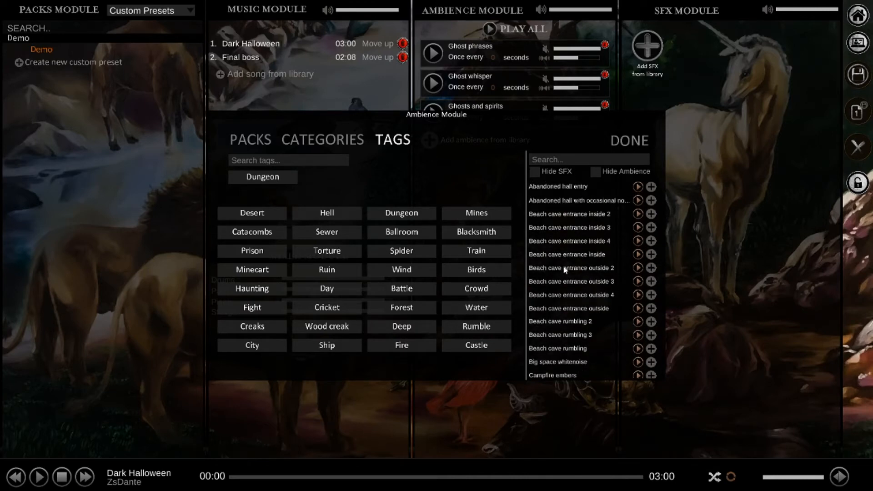
{"action": "left_click", "coordinate": [280, 175]}
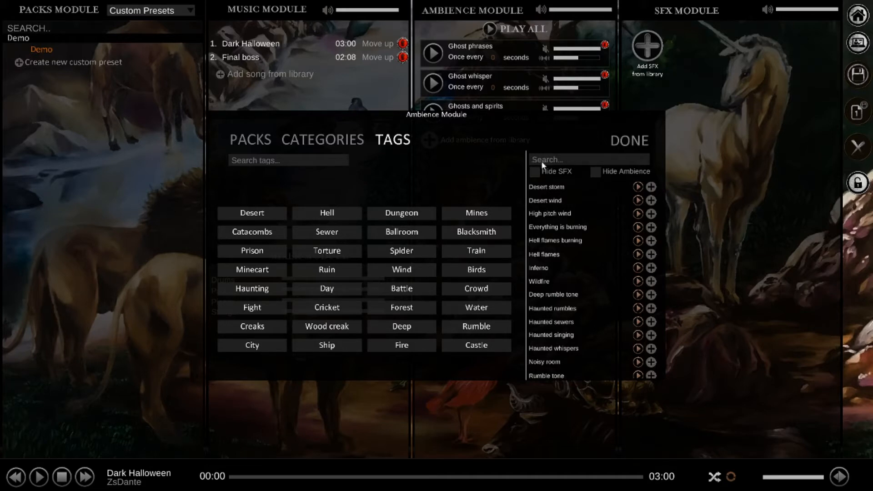
- Search the ambience library for "ark", look through the matches, clear the search and close the library
{"action": "type", "text": "arken"}
{"action": "key", "text": "BackSpace"}
{"action": "key", "text": "BackSpace"}
{"action": "key", "text": "BackSpace"}
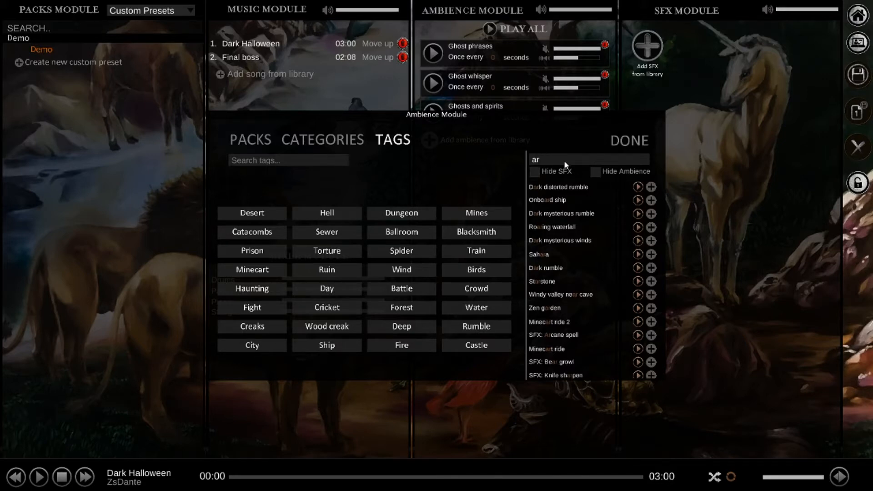
{"action": "type", "text": "k"}
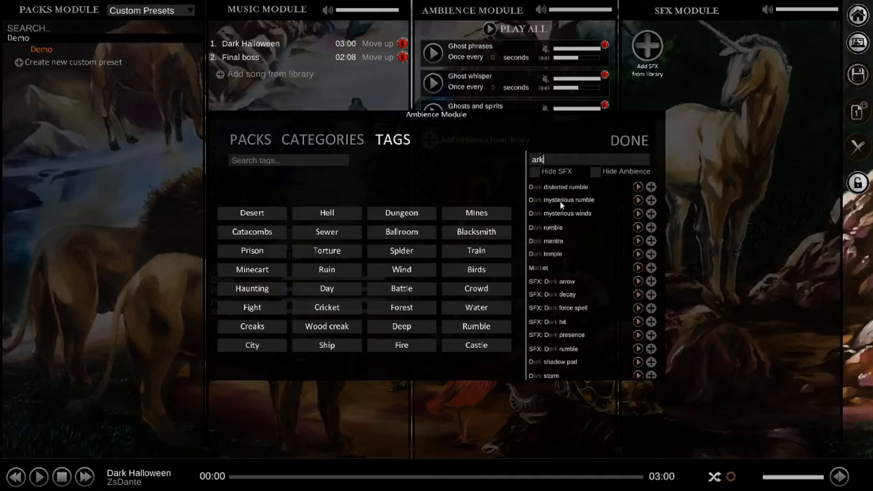
{"action": "scroll", "coordinate": [579, 273], "scroll_direction": "down", "scroll_amount": 3}
{"action": "scroll", "coordinate": [586, 268], "scroll_direction": "down", "scroll_amount": 4}
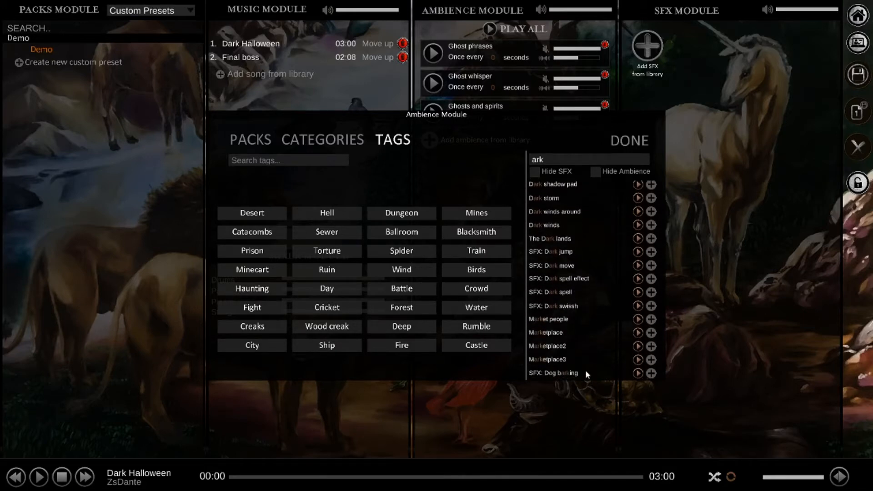
{"action": "scroll", "coordinate": [588, 345], "scroll_direction": "down", "scroll_amount": 1}
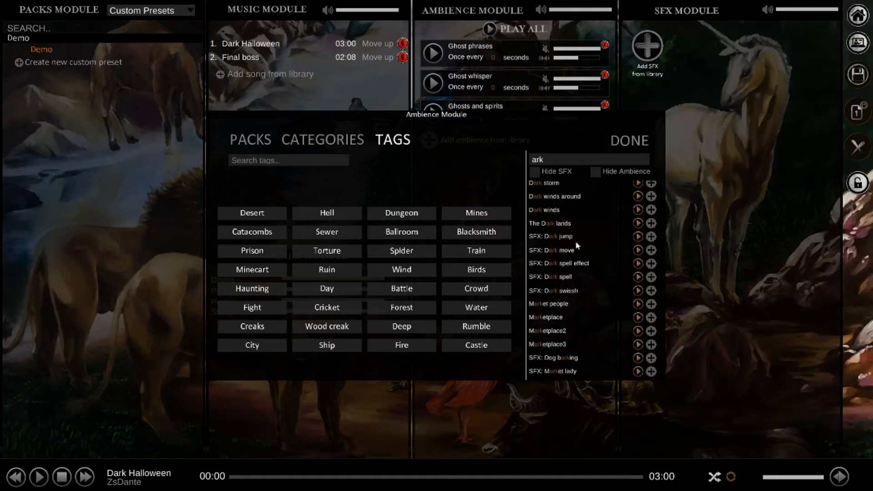
{"action": "scroll", "coordinate": [583, 200], "scroll_direction": "up", "scroll_amount": 14}
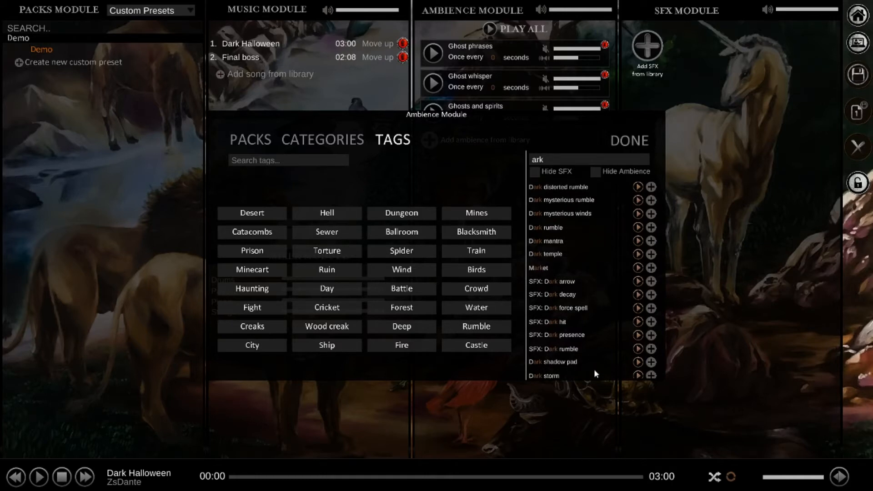
{"action": "key", "text": "shift+Left"}
{"action": "key", "text": "BackSpace"}
{"action": "key", "text": "BackSpace"}
{"action": "key", "text": "BackSpace"}
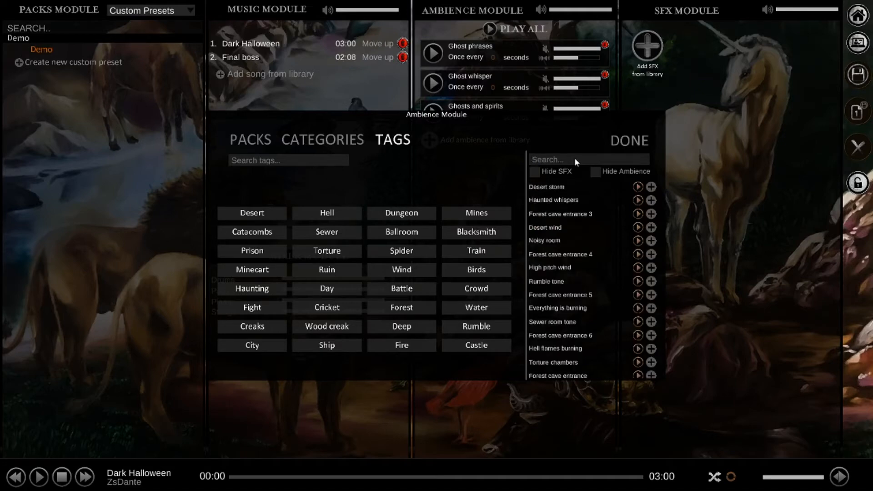
{"action": "left_click", "coordinate": [623, 141]}
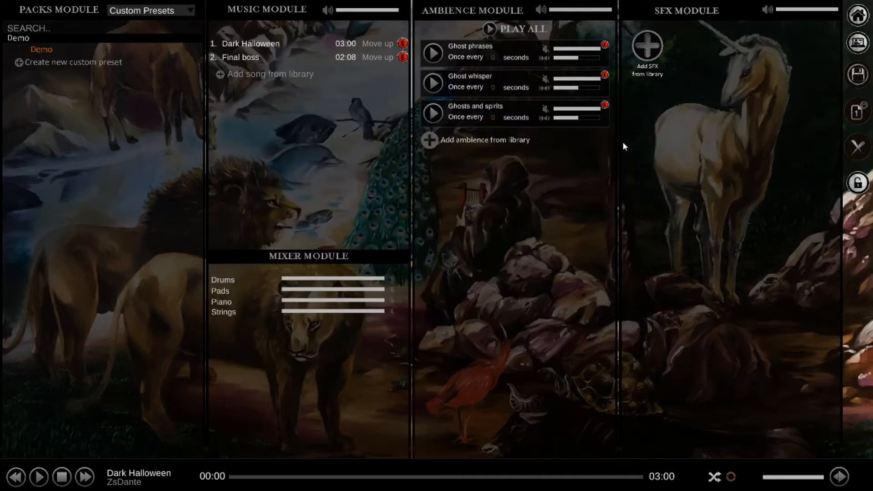
- Set Ghost phrases to play once every 30 seconds and Ghost whisper once every 48 seconds
{"action": "left_click", "coordinate": [492, 56]}
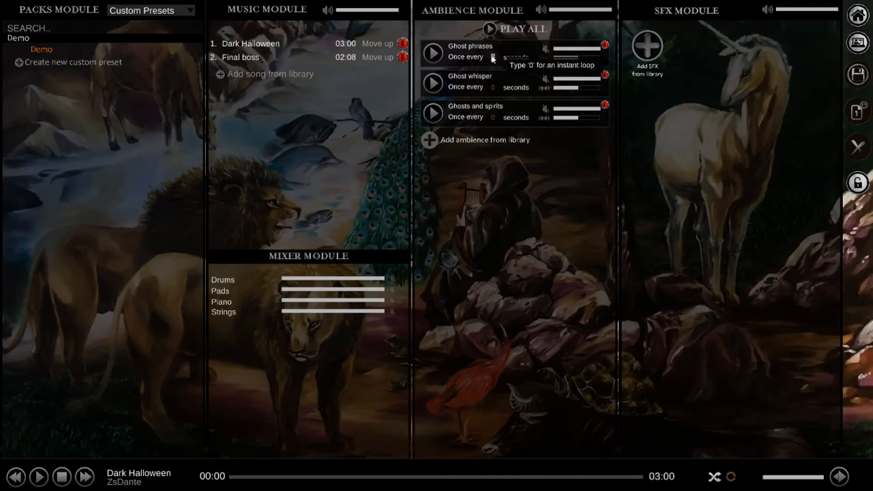
{"action": "left_click", "coordinate": [492, 90]}
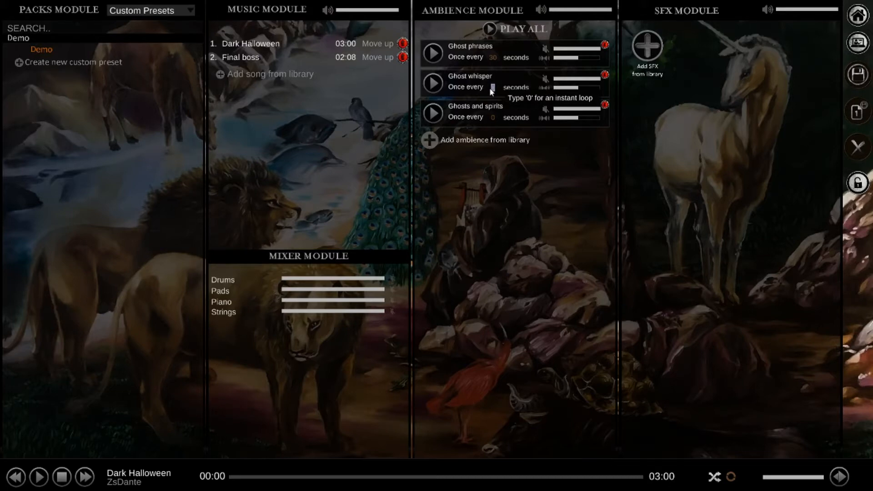
{"action": "key", "text": "Return"}
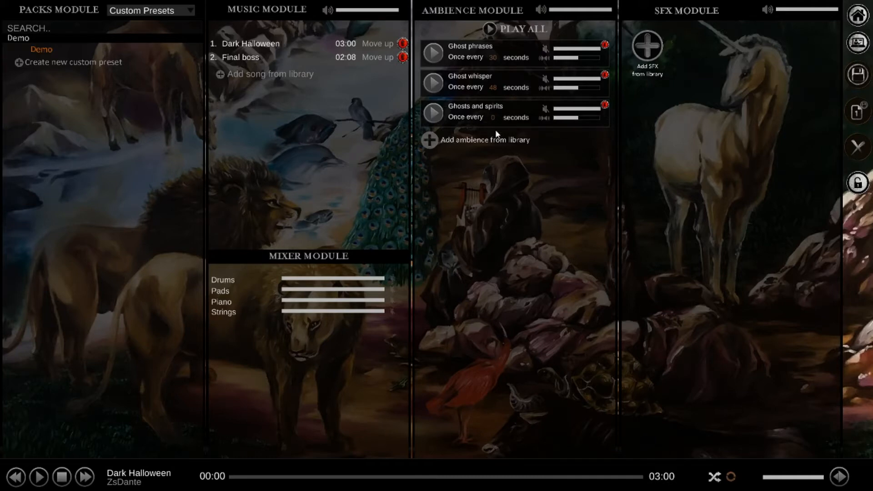
- Lower the volume of the Ghosts and spirits ambience to a little under half, and restore it to full
{"action": "left_click_drag", "start_coordinate": [574, 110], "coordinate": [571, 112]}
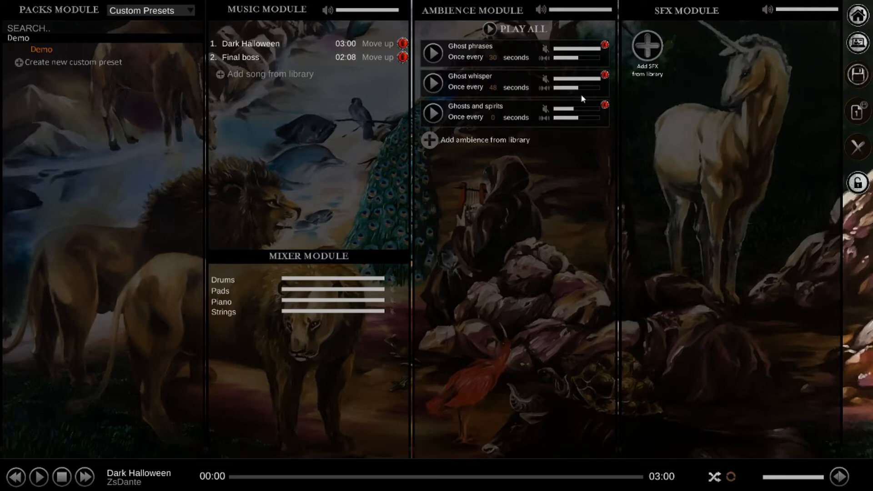
{"action": "left_click", "coordinate": [579, 110]}
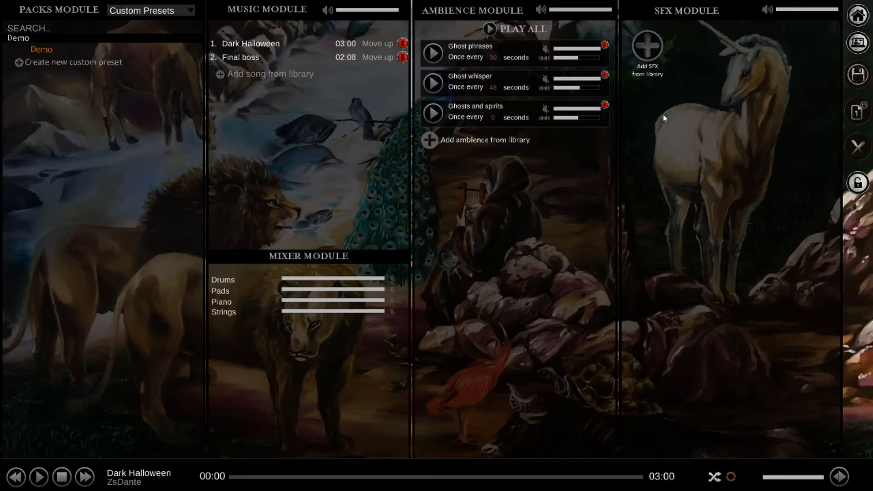
- Add the Creaky floorboards, Crockery smash and Curse lifted sound effects from the Halloween pack to the preset
{"action": "left_click", "coordinate": [655, 72]}
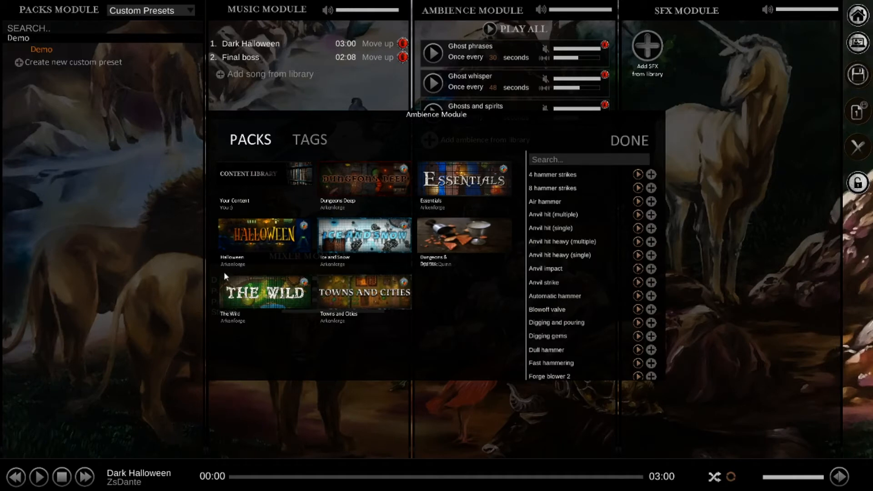
{"action": "left_click", "coordinate": [245, 249]}
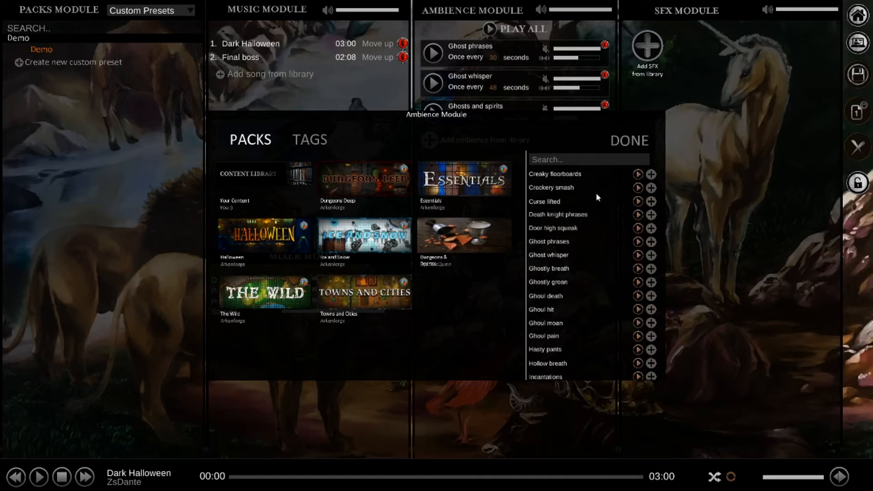
{"action": "left_click", "coordinate": [650, 174]}
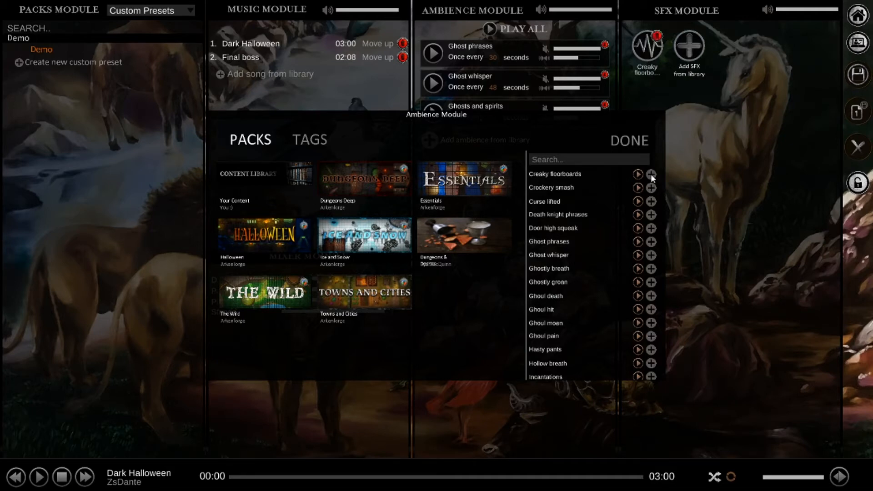
{"action": "left_click", "coordinate": [652, 188]}
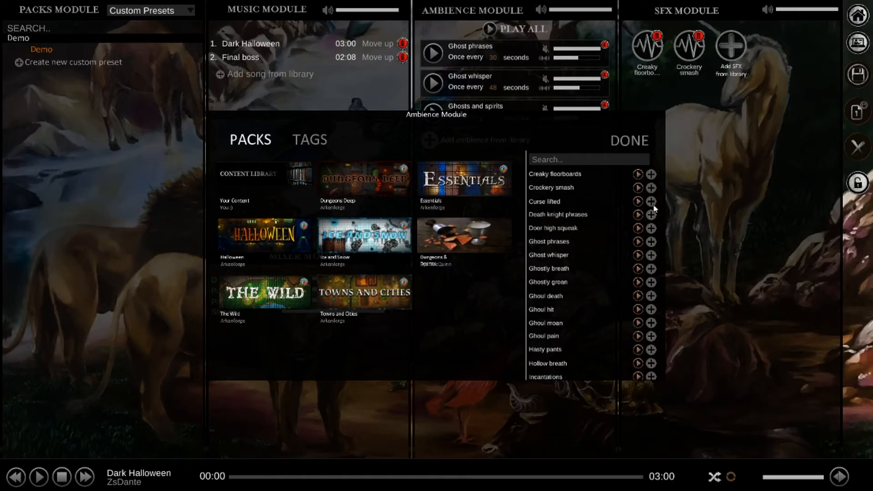
{"action": "left_click", "coordinate": [652, 202]}
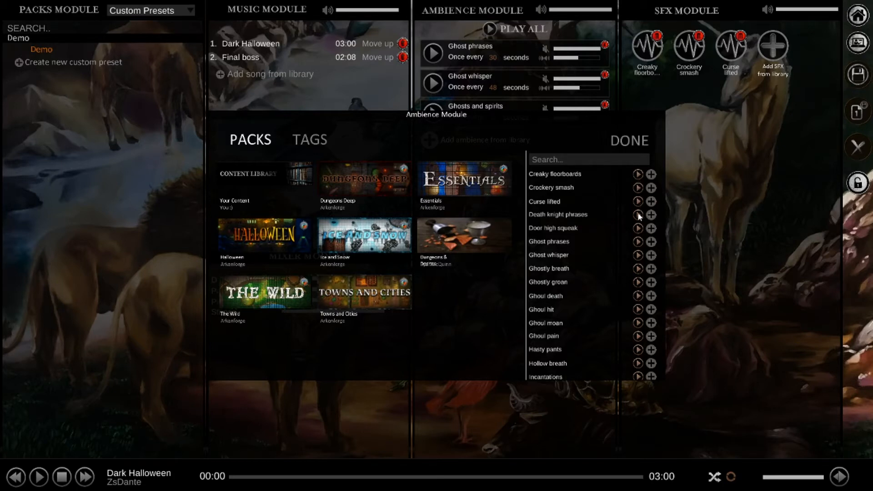
- Filter the sound effects library by the Train tag without the Halloween pack, look through the matches, clear the tag and close the library
{"action": "left_click", "coordinate": [311, 140]}
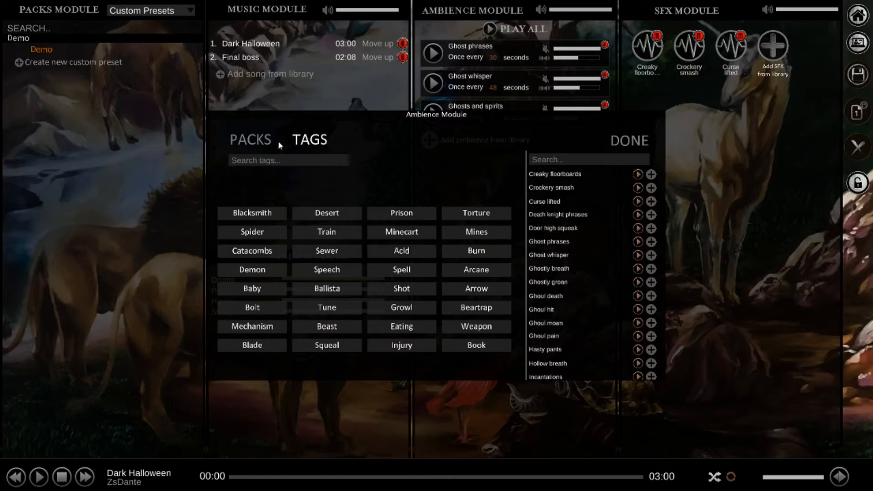
{"action": "left_click", "coordinate": [326, 232]}
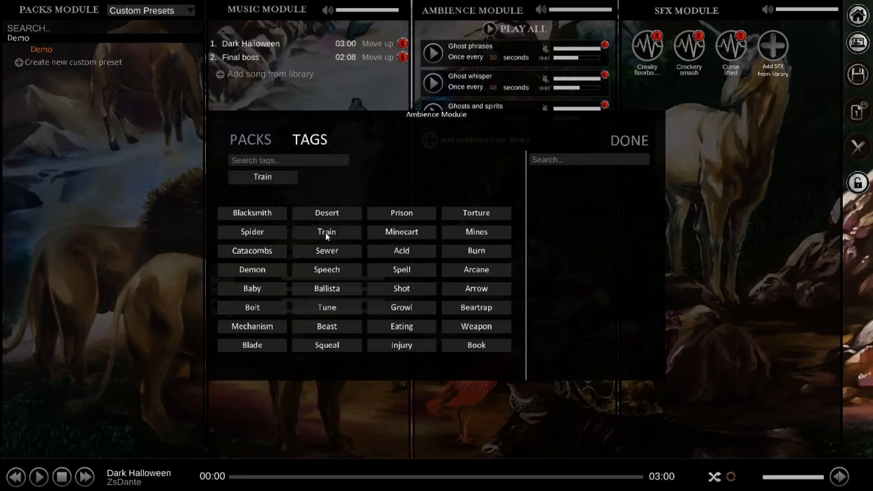
{"action": "left_click", "coordinate": [267, 142]}
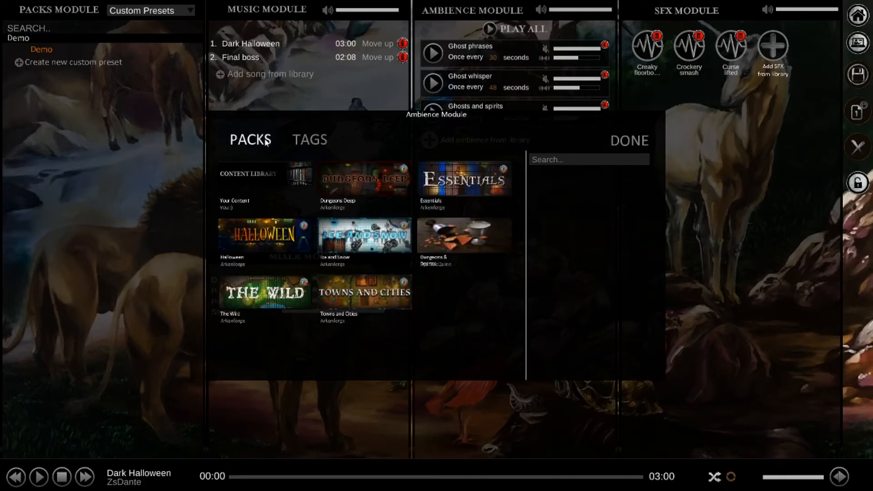
{"action": "left_click", "coordinate": [285, 237]}
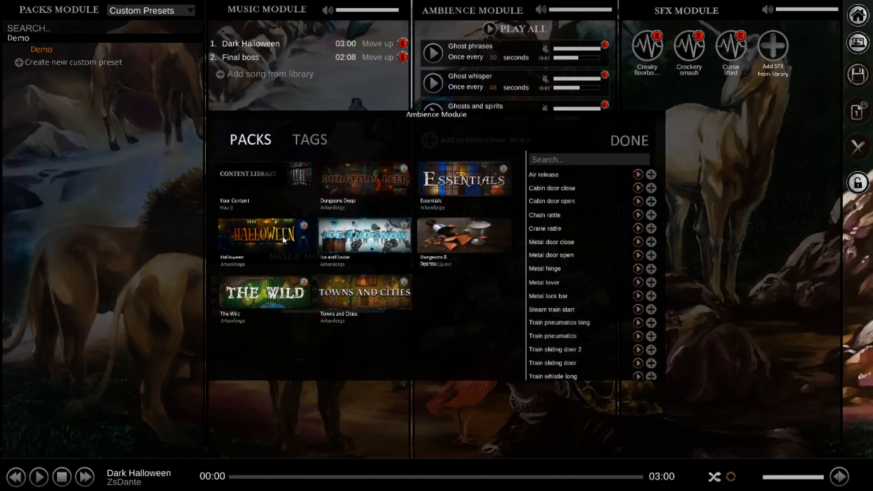
{"action": "left_click", "coordinate": [320, 144]}
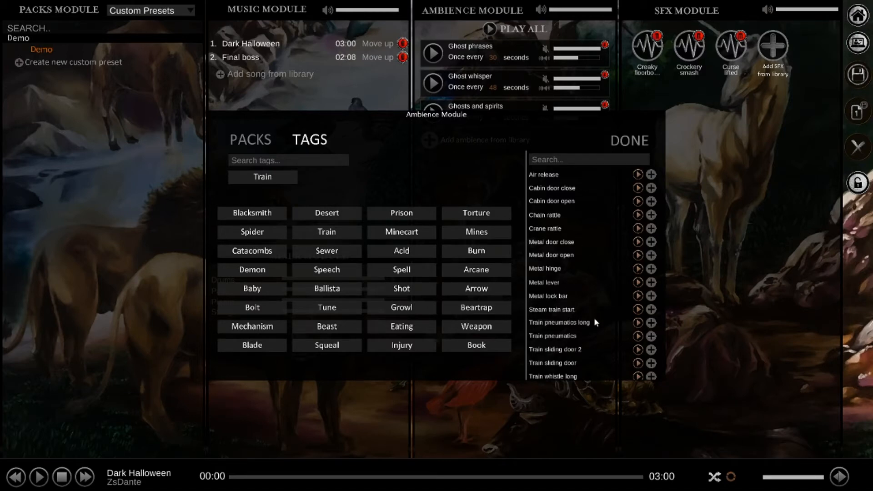
{"action": "scroll", "coordinate": [594, 321], "scroll_direction": "down", "scroll_amount": 2}
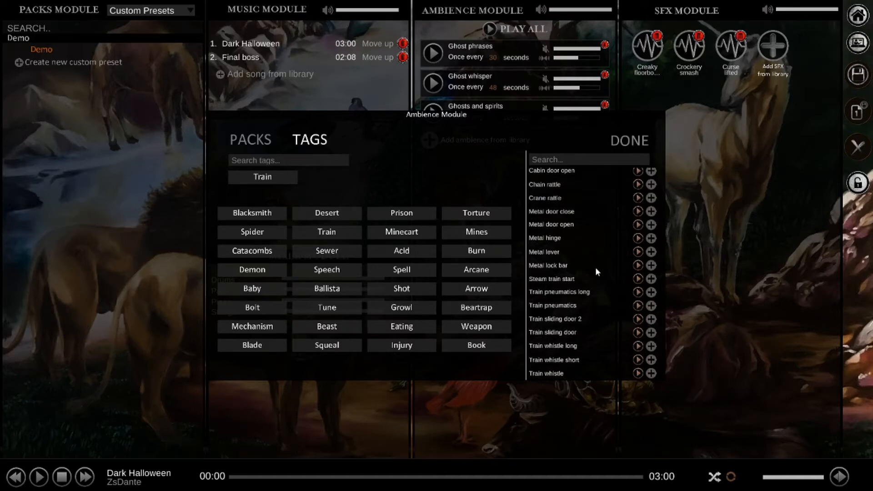
{"action": "scroll", "coordinate": [594, 271], "scroll_direction": "up", "scroll_amount": 2}
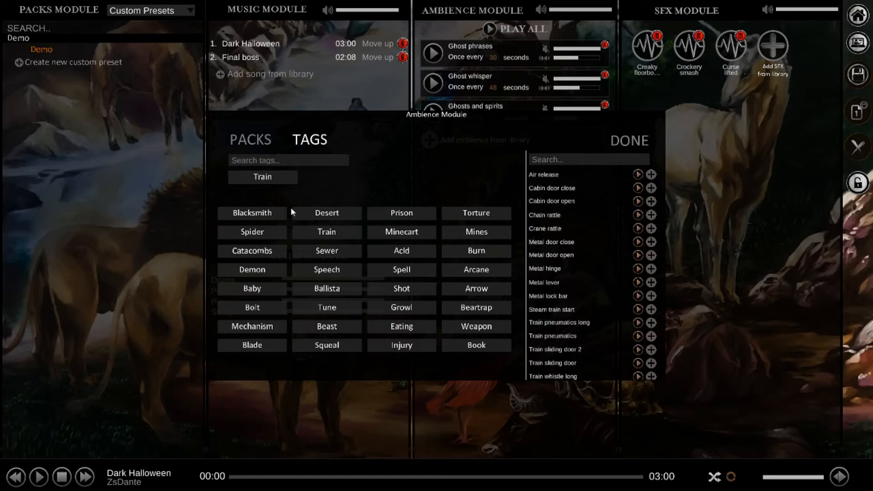
{"action": "left_click", "coordinate": [280, 182]}
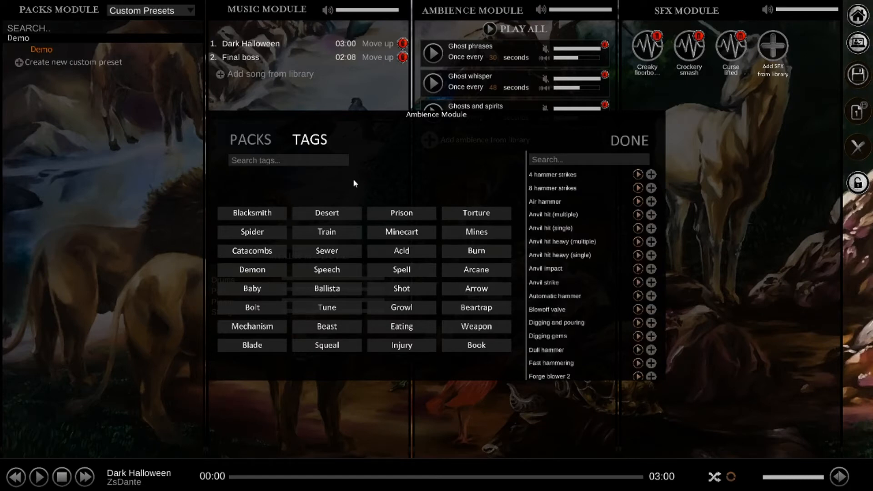
{"action": "left_click", "coordinate": [638, 144]}
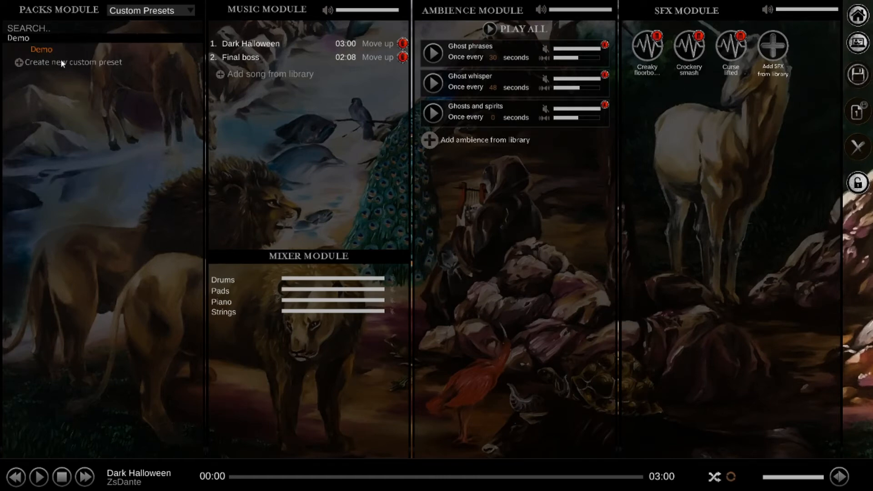
- Create a second custom preset named Demo 2
{"action": "left_click", "coordinate": [62, 38]}
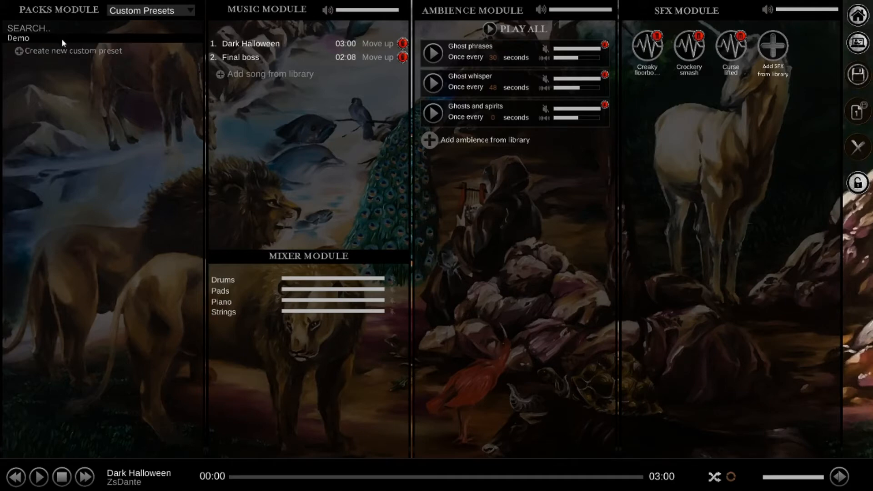
{"action": "left_click", "coordinate": [61, 38]}
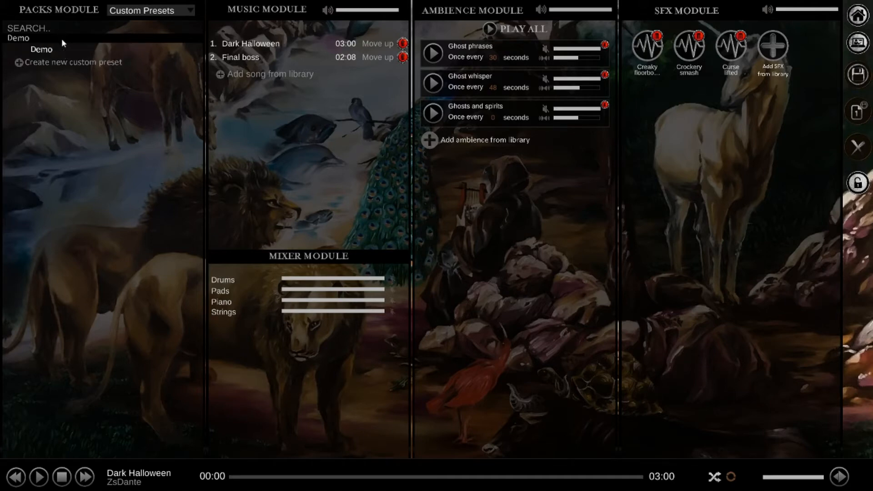
{"action": "left_click", "coordinate": [67, 63]}
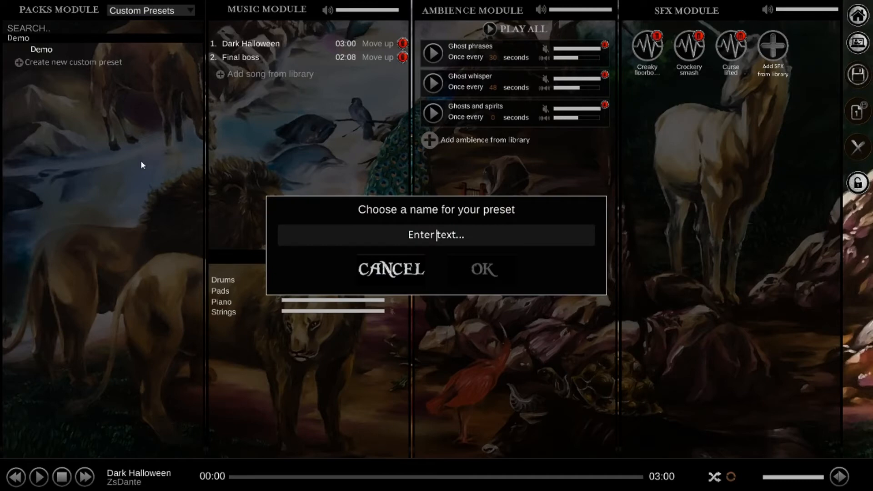
{"action": "type", "text": "Demo 1"}
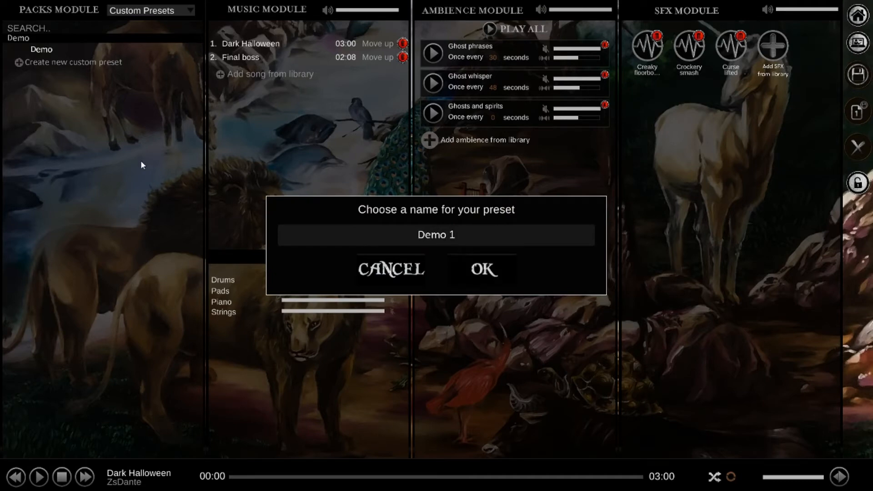
{"action": "key", "text": "BackSpace"}
{"action": "type", "text": "2"}
{"action": "key", "text": "Return"}
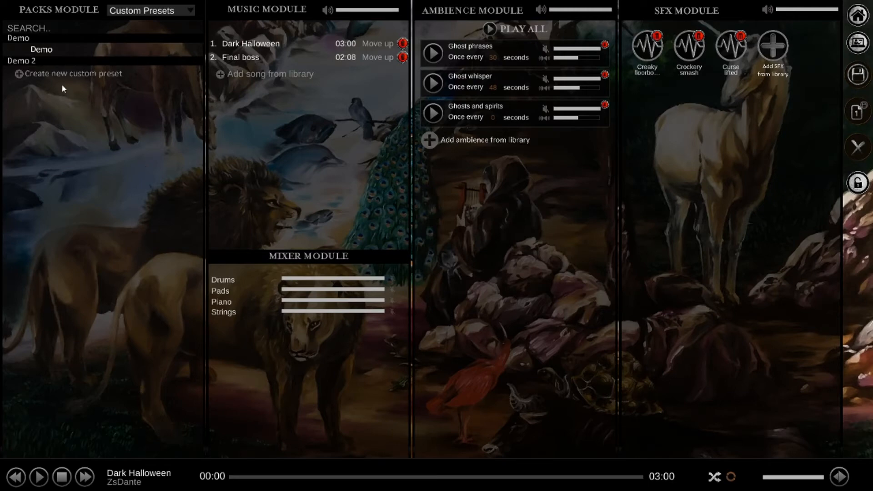
- Expand the Demo 2 group, open its preset, and load the Demo preset again
{"action": "left_click", "coordinate": [45, 61]}
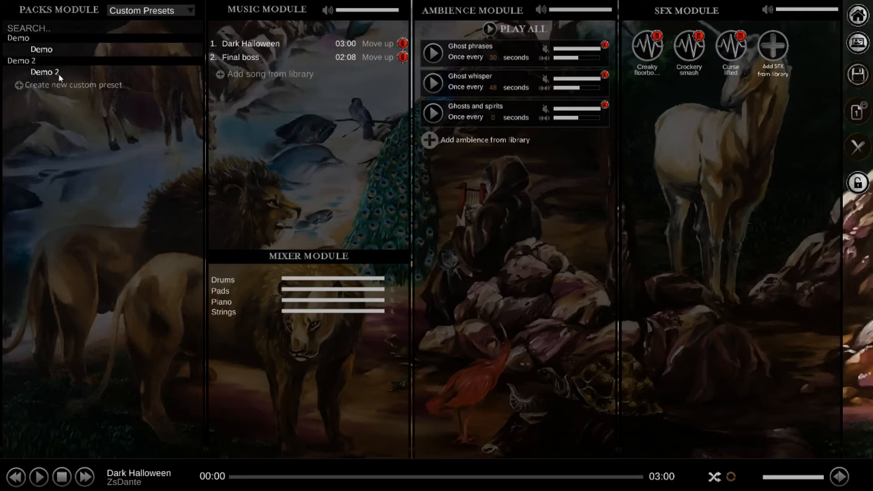
{"action": "left_click", "coordinate": [46, 71]}
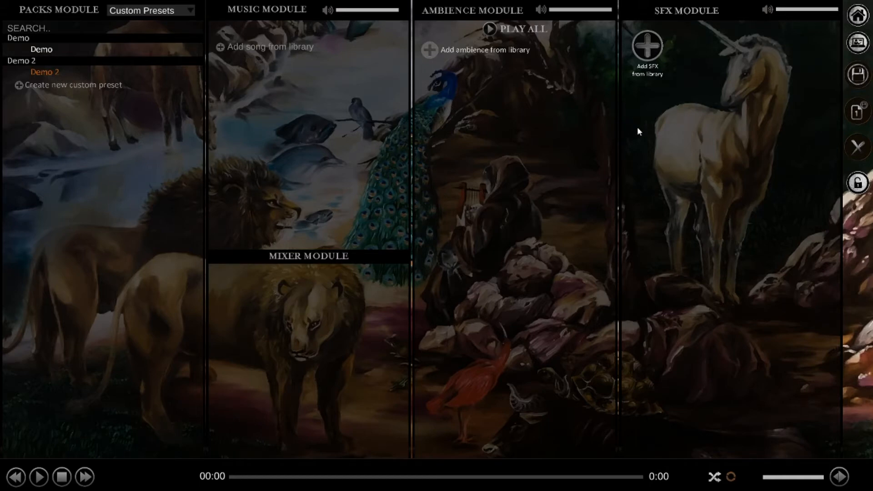
{"action": "left_click", "coordinate": [860, 152]}
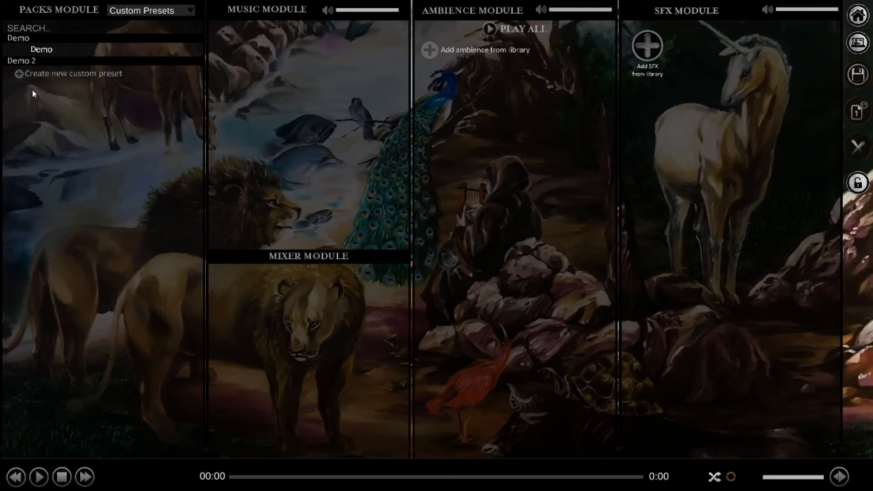
{"action": "left_click", "coordinate": [46, 51]}
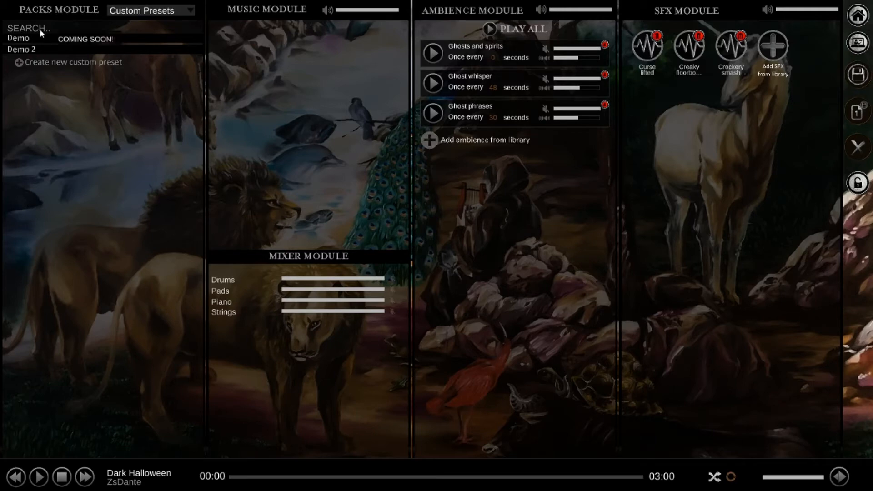
- Switch the packs list to Pack Presets to view the available packs, and return to Custom Presets
{"action": "left_click", "coordinate": [134, 13]}
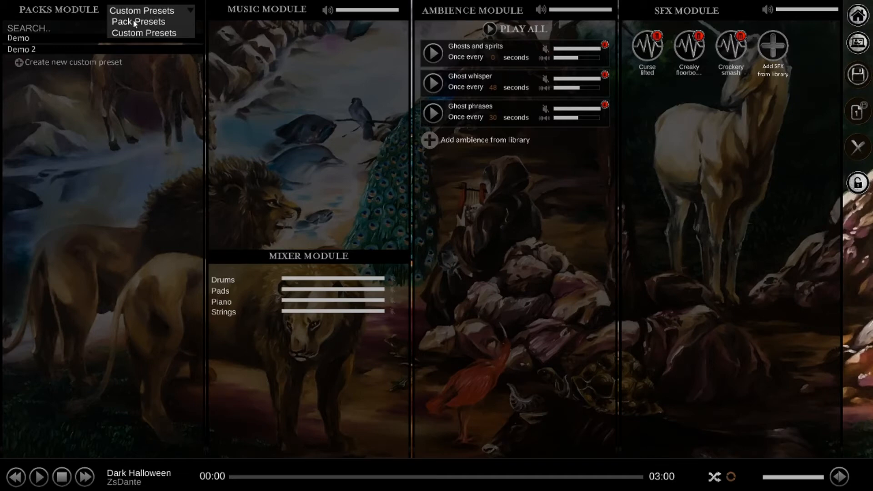
{"action": "left_click", "coordinate": [133, 21]}
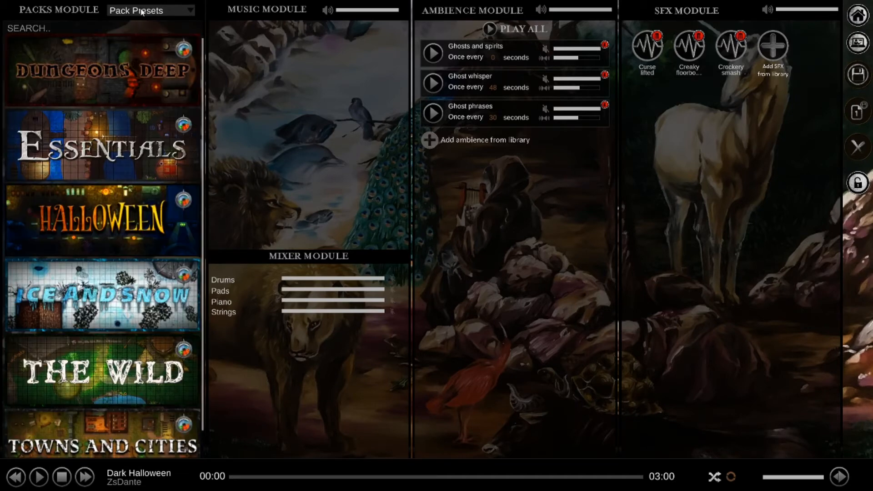
{"action": "left_click", "coordinate": [142, 12]}
{"action": "left_click", "coordinate": [146, 32]}
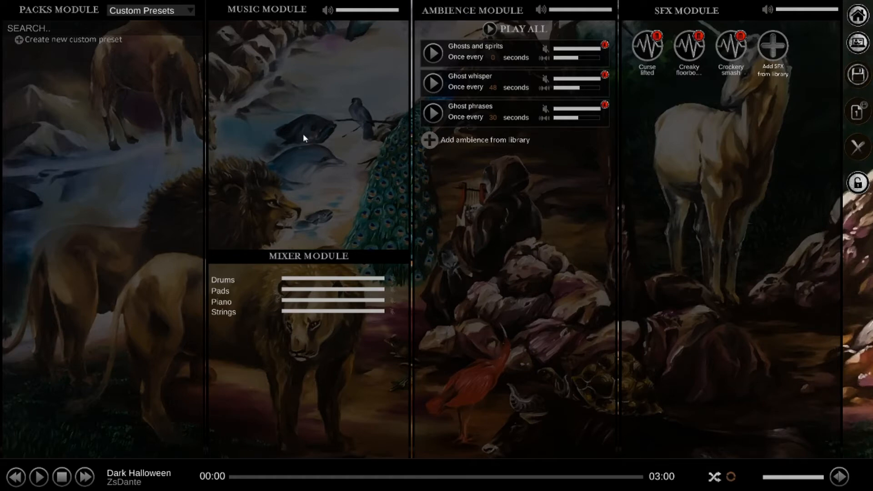
- Leave Soundscapes for the main menu, open the Encyclopedia, and create a new world named Demo
{"action": "left_click", "coordinate": [850, 21]}
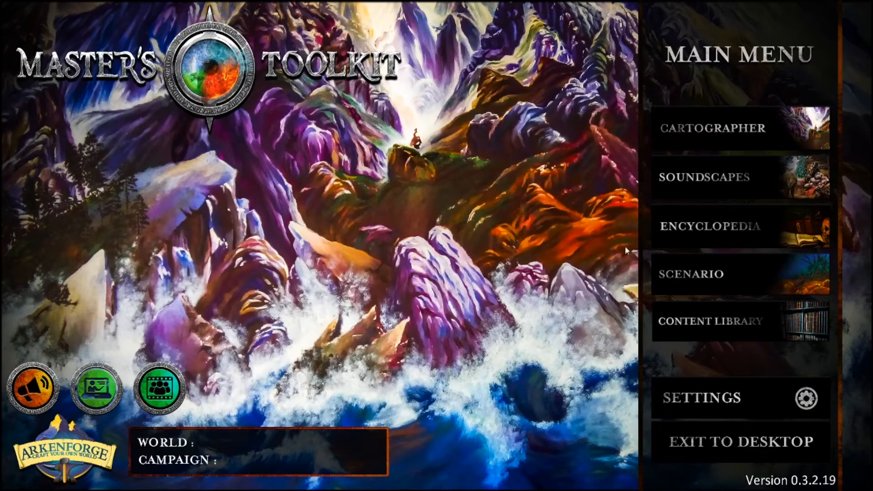
{"action": "left_click", "coordinate": [672, 234]}
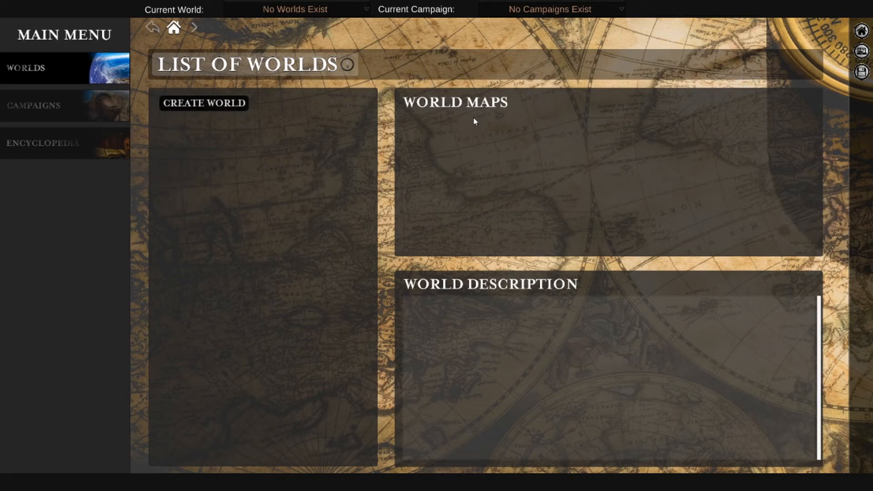
{"action": "left_click", "coordinate": [239, 104]}
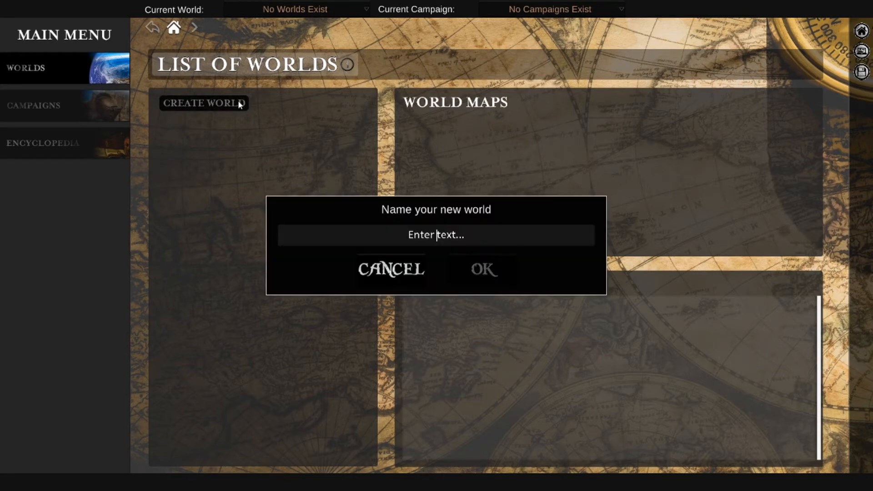
{"action": "type", "text": "Demo"}
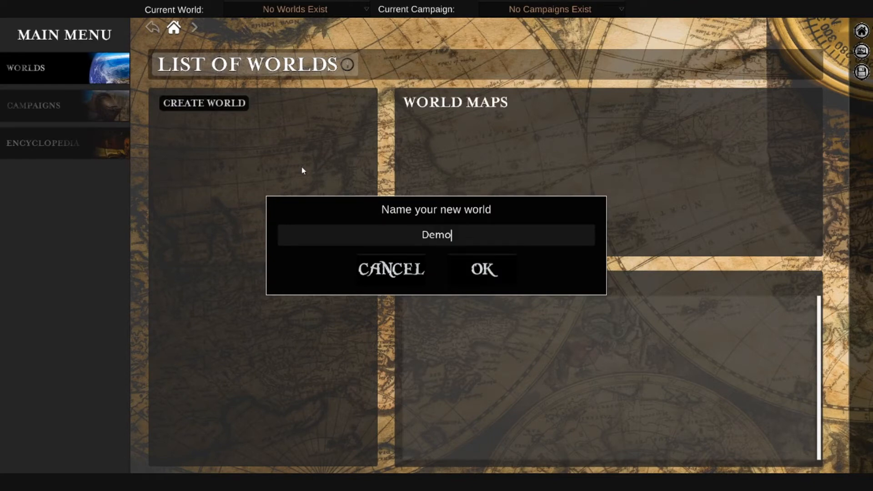
{"action": "key", "text": "Return"}
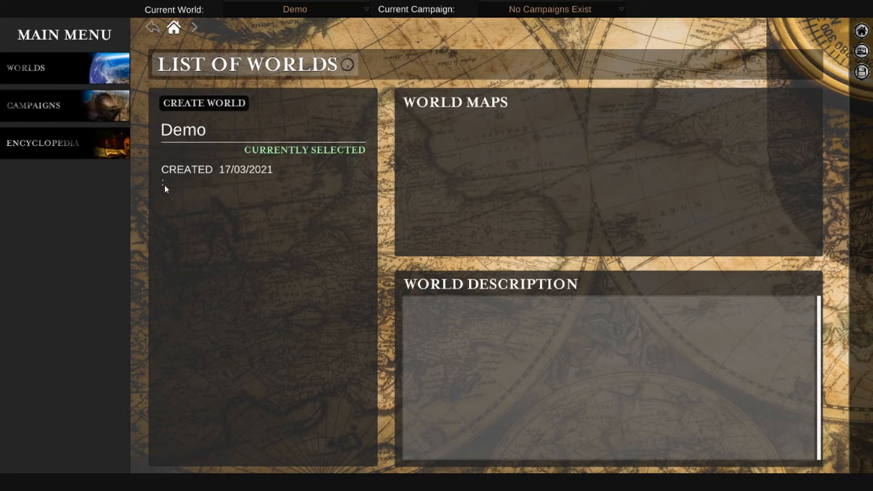
- View the notes page of the Demo world's encyclopedia, and open the list of campaigns
{"action": "left_click", "coordinate": [108, 148]}
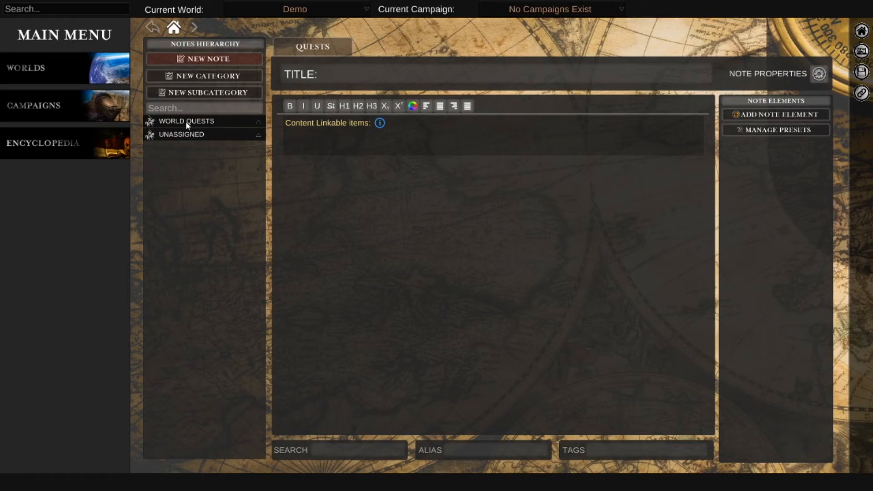
{"action": "left_click", "coordinate": [109, 104]}
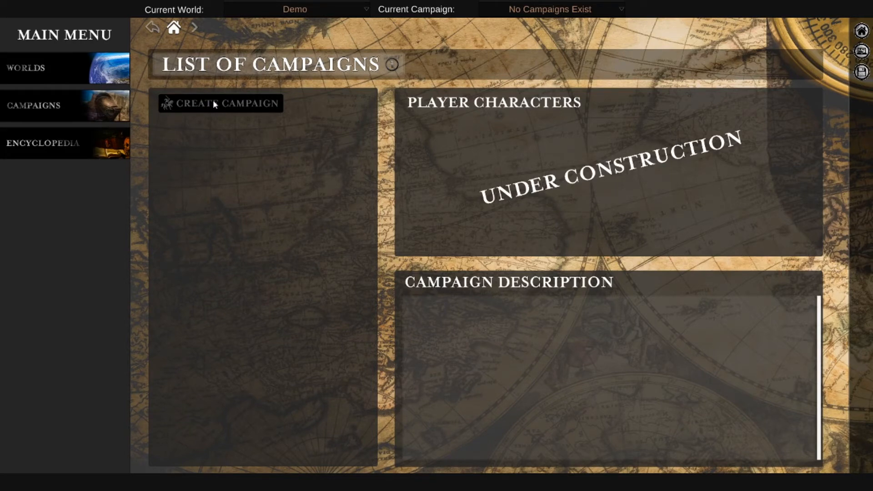
- View the list of worlds and the Demo world's description area
{"action": "left_click", "coordinate": [72, 74]}
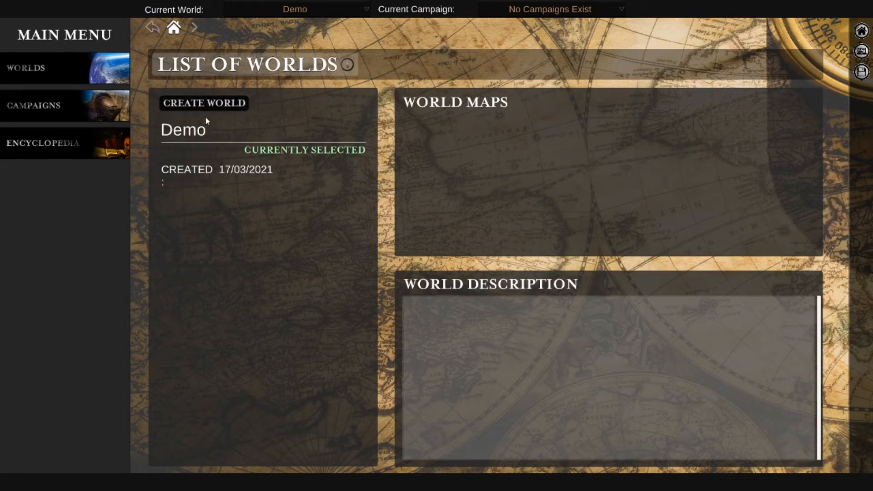
{"action": "left_click", "coordinate": [481, 331]}
{"action": "mouse_move", "coordinate": [351, 65]}
- Create a campaign named Demo in the Demo world
{"action": "left_click", "coordinate": [84, 105]}
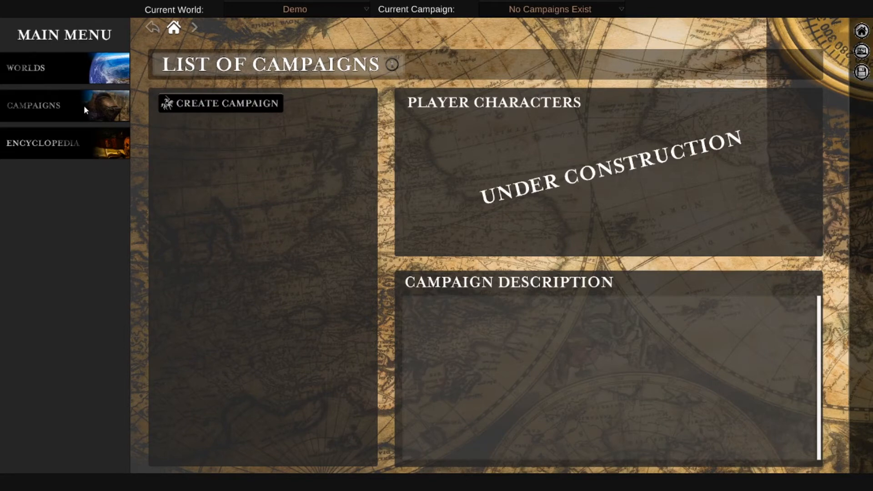
{"action": "left_click", "coordinate": [236, 104]}
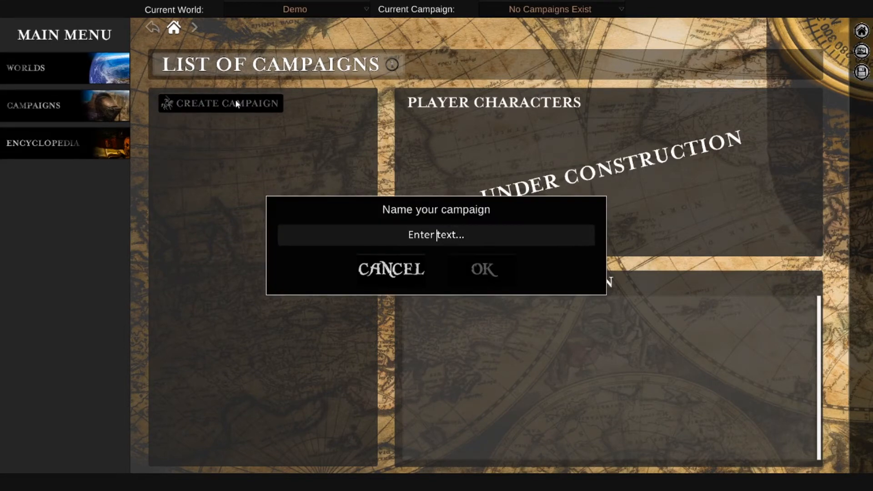
{"action": "type", "text": "Demo"}
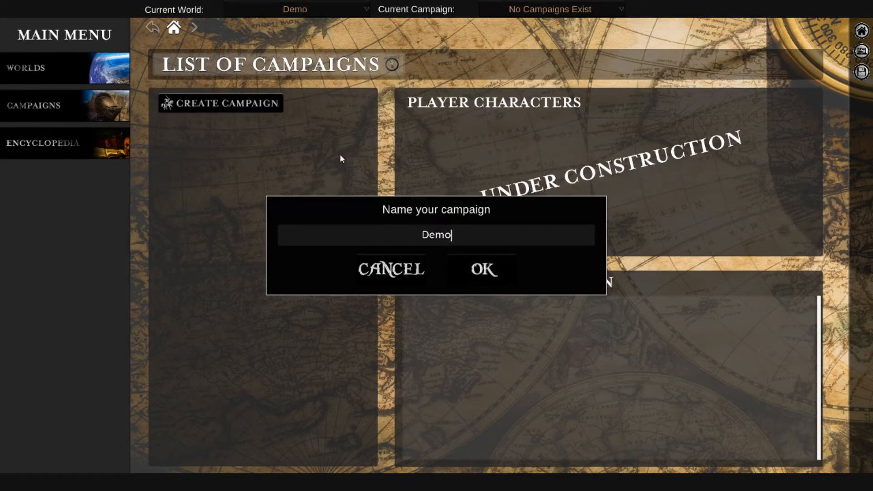
{"action": "key", "text": "Return"}
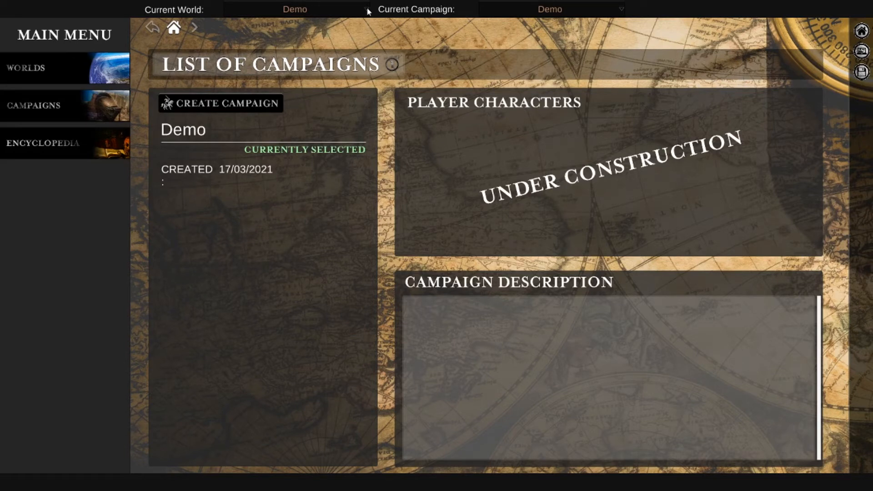
- Create a second world named Demo 2
{"action": "left_click", "coordinate": [121, 60]}
{"action": "left_click", "coordinate": [236, 107]}
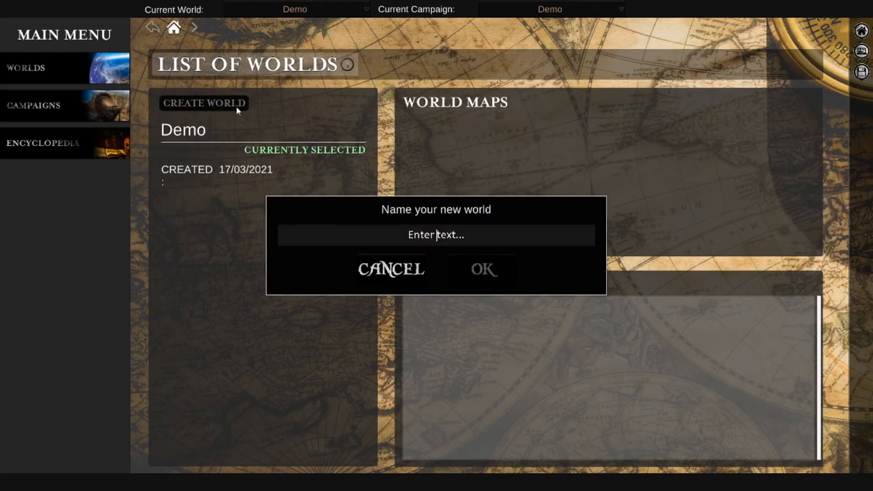
{"action": "type", "text": "Demo 2"}
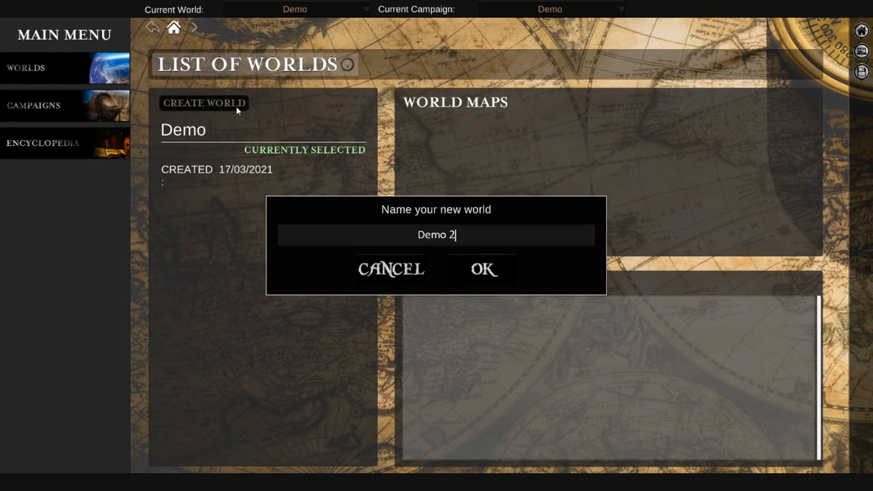
{"action": "key", "text": "Return"}
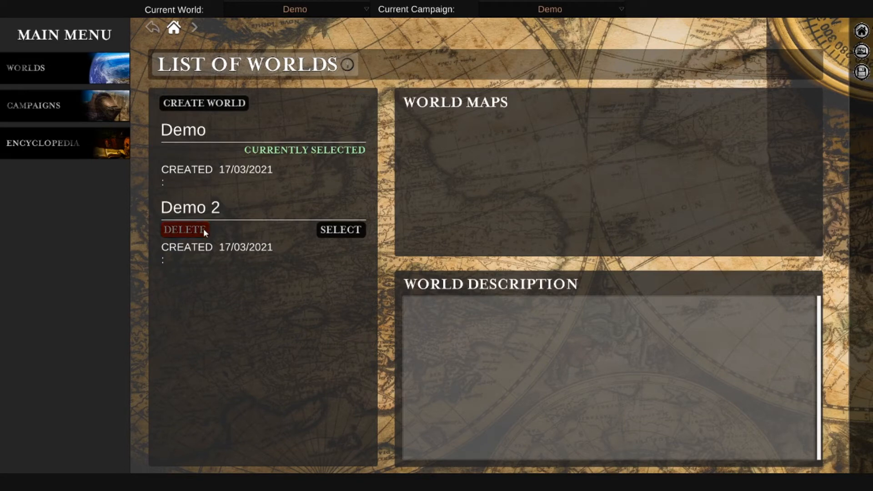
- Select Demo 2 as the current world, reselect Demo, and view the choices for the current world
{"action": "left_click", "coordinate": [337, 227]}
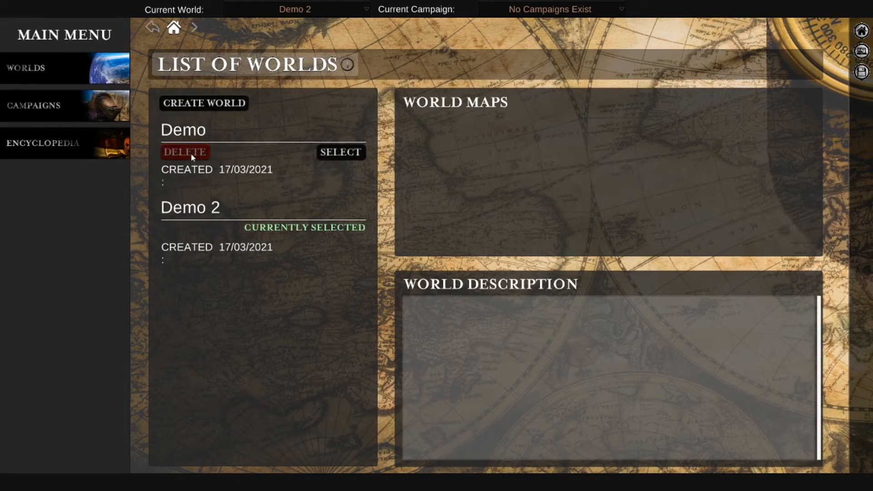
{"action": "left_click", "coordinate": [341, 152]}
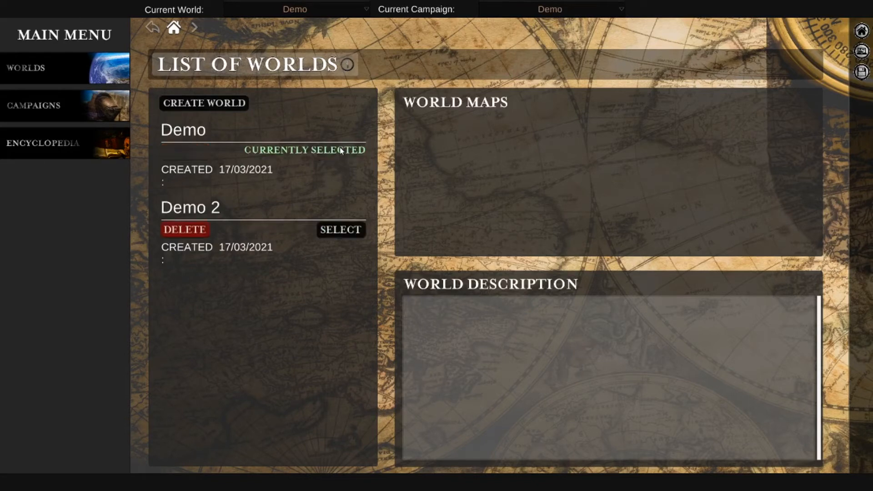
{"action": "left_click", "coordinate": [367, 10]}
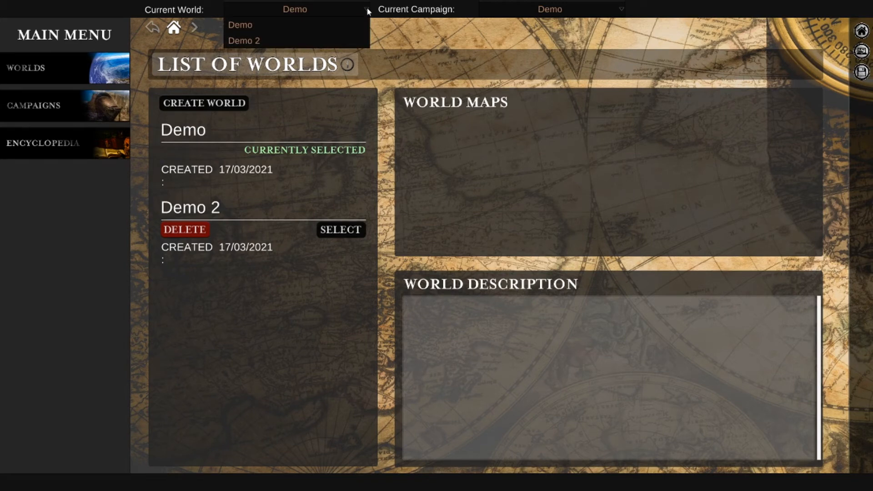
{"action": "left_click", "coordinate": [367, 10]}
- Create a second campaign named Demo 2 in the Demo world
{"action": "left_click", "coordinate": [97, 101]}
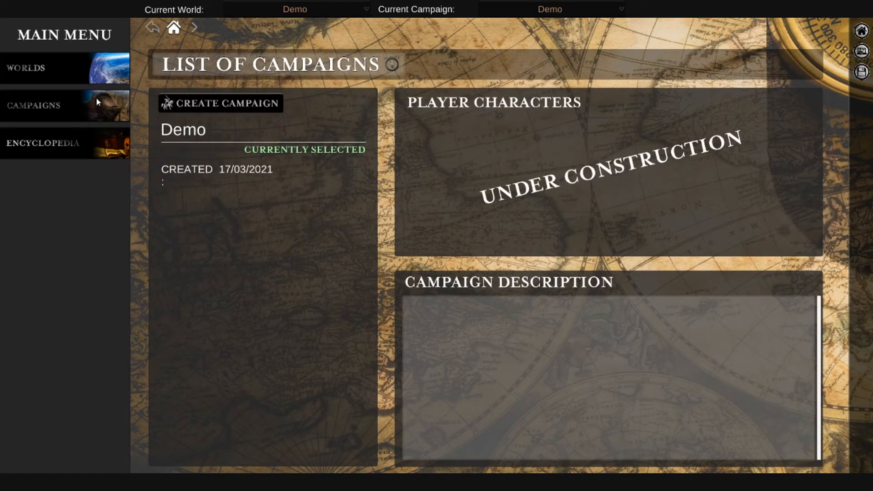
{"action": "left_click", "coordinate": [200, 107]}
{"action": "type", "text": "Demo 2"}
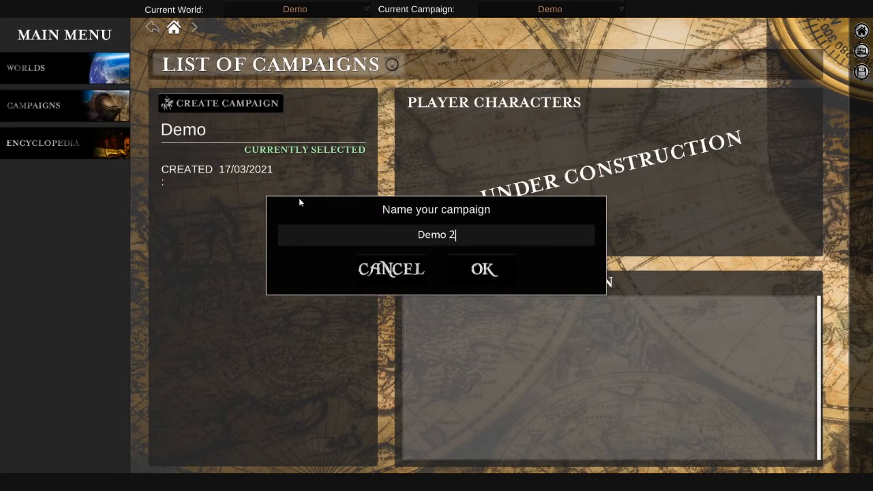
{"action": "key", "text": "Return"}
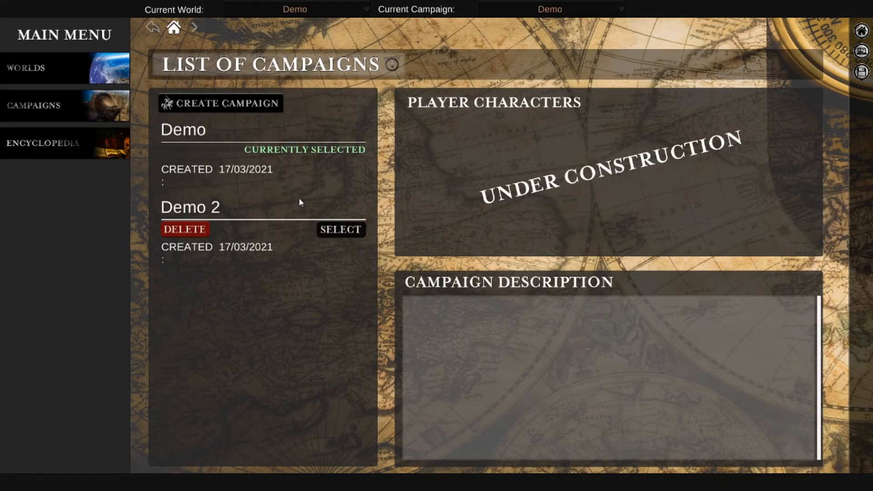
- Switch the current campaign to Demo 2 and back to Demo
{"action": "left_click", "coordinate": [332, 229]}
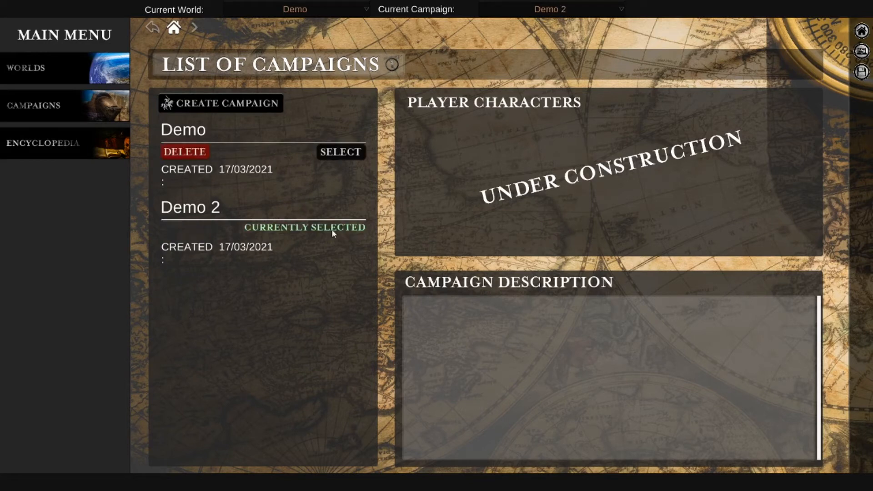
{"action": "left_click", "coordinate": [341, 151]}
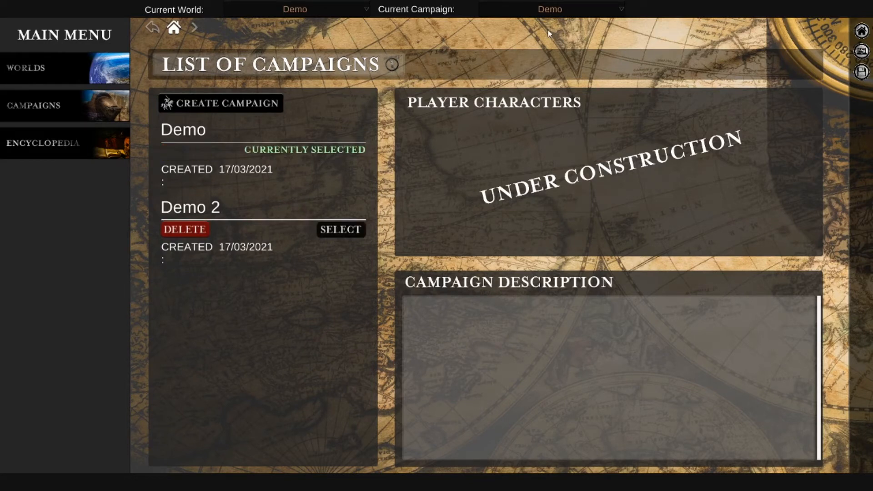
{"action": "left_click", "coordinate": [622, 10]}
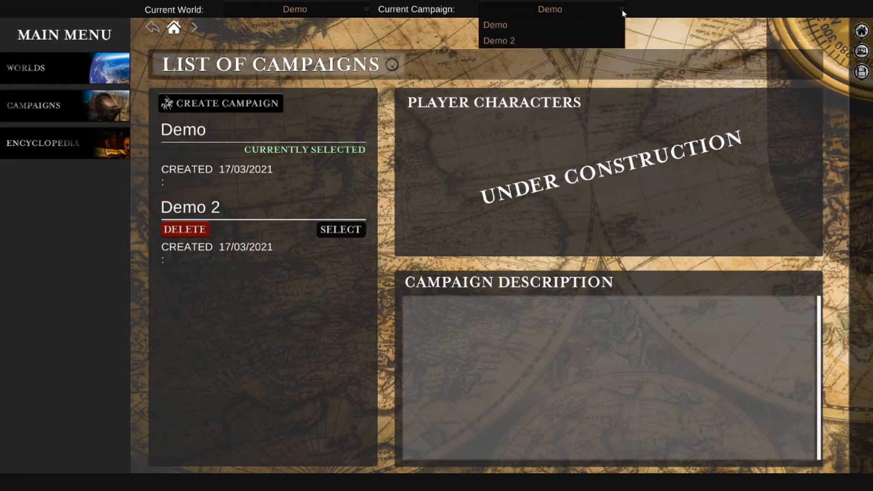
{"action": "left_click", "coordinate": [502, 26]}
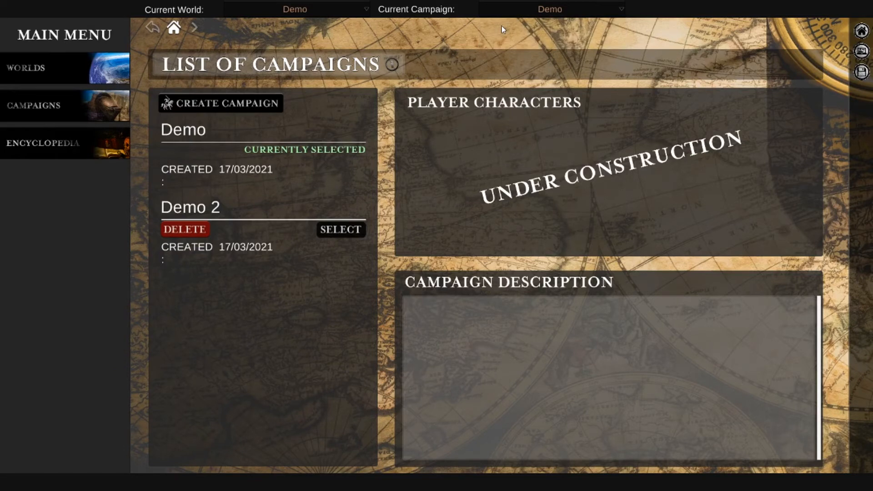
- Switch the current world to Demo 2 to view its campaigns, and return to the Demo world
{"action": "left_click", "coordinate": [368, 11]}
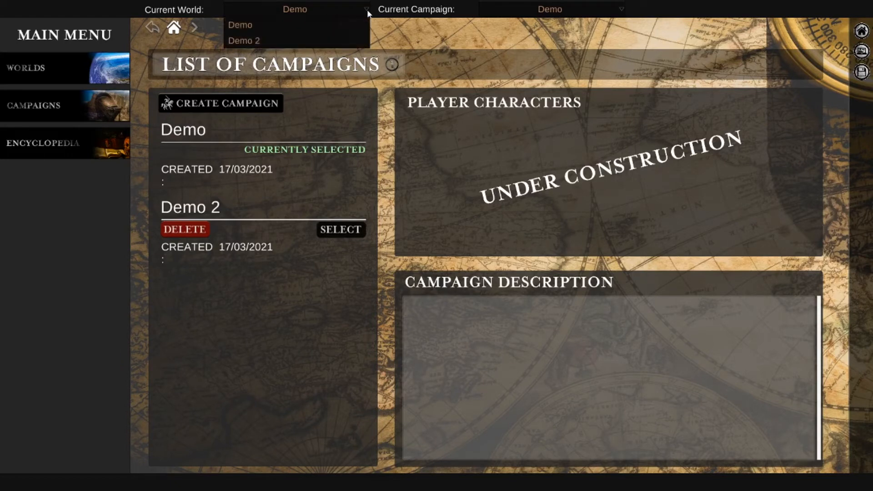
{"action": "left_click", "coordinate": [318, 42]}
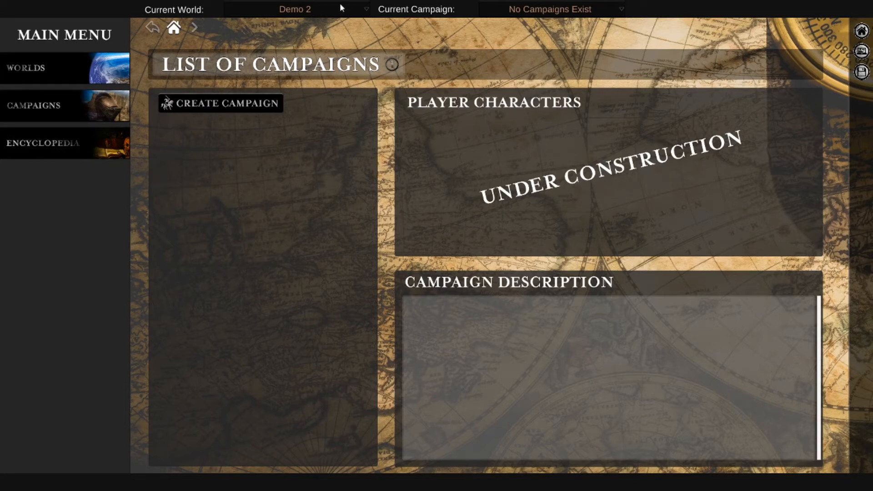
{"action": "left_click", "coordinate": [367, 9]}
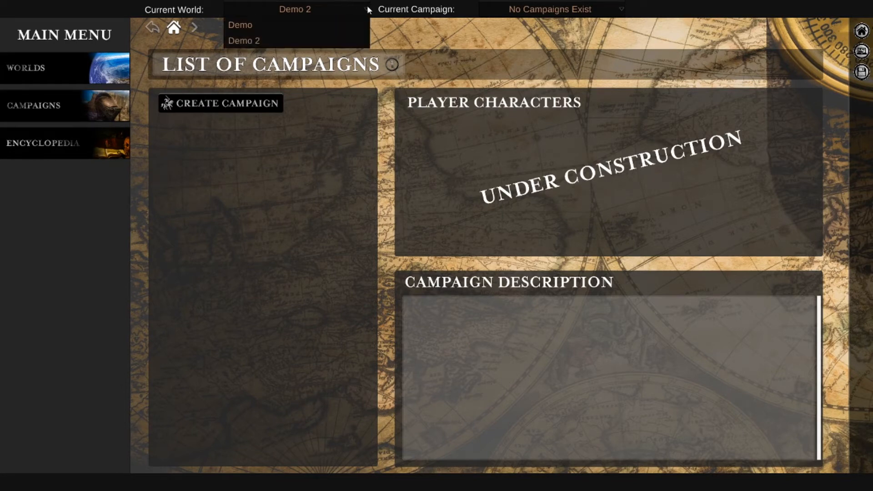
{"action": "left_click", "coordinate": [329, 26]}
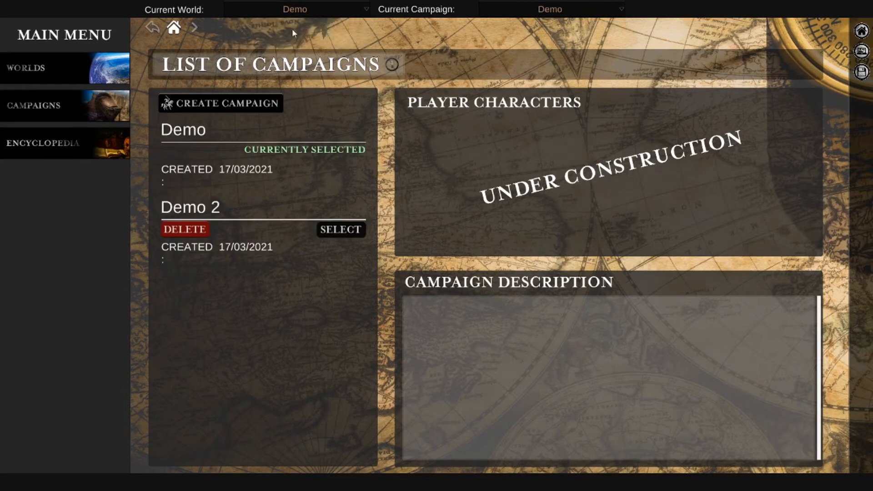
- Open the encyclopedia's quest notes and make Demo 2 the current campaign
{"action": "left_click", "coordinate": [61, 146]}
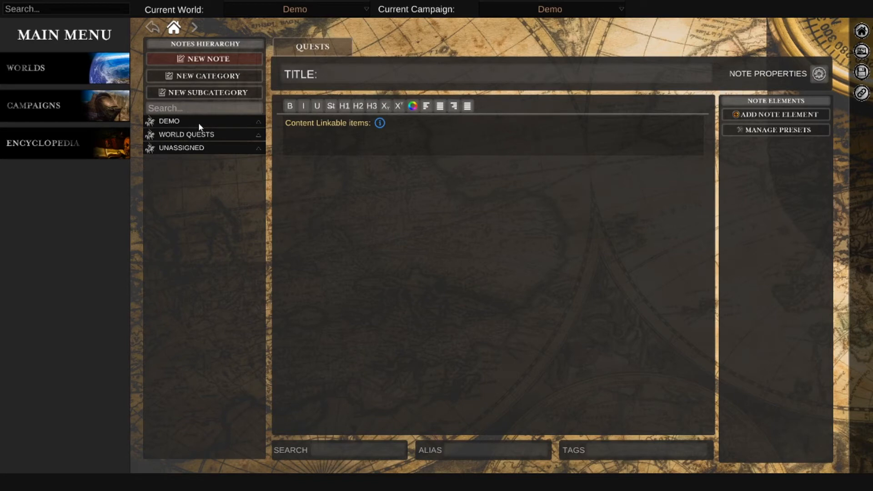
{"action": "left_click", "coordinate": [580, 6]}
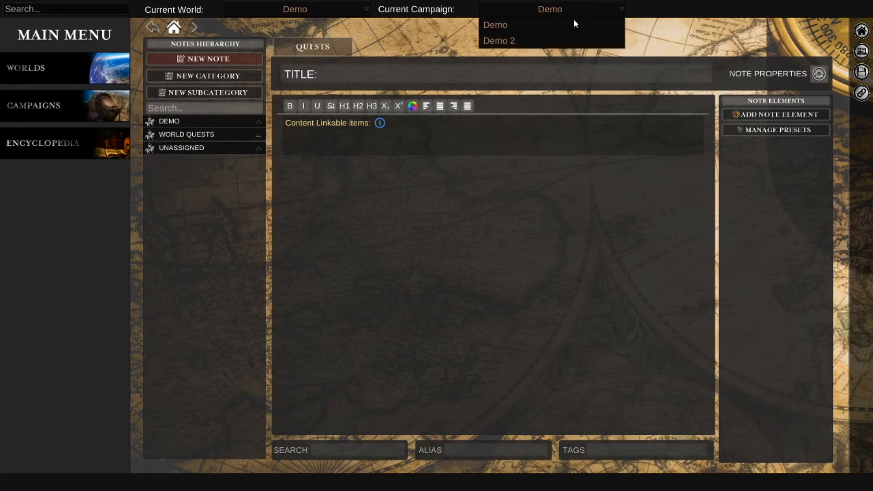
{"action": "left_click", "coordinate": [565, 41]}
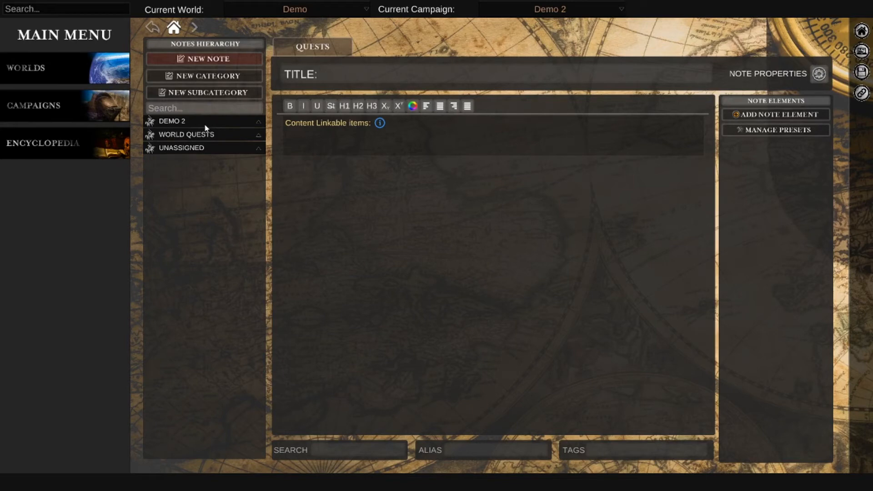
- Create a new Basic Quest note titled "Tuer dragon"
{"action": "left_click", "coordinate": [219, 59]}
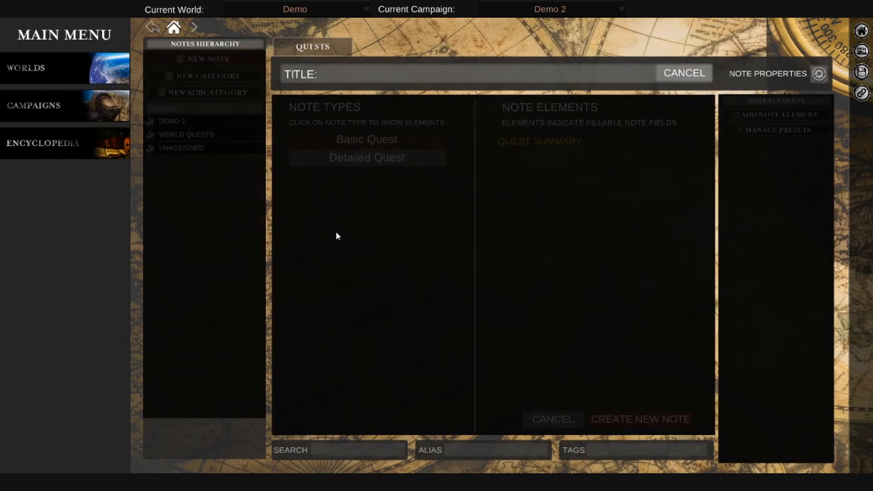
{"action": "type", "text": "Tuer dragon"}
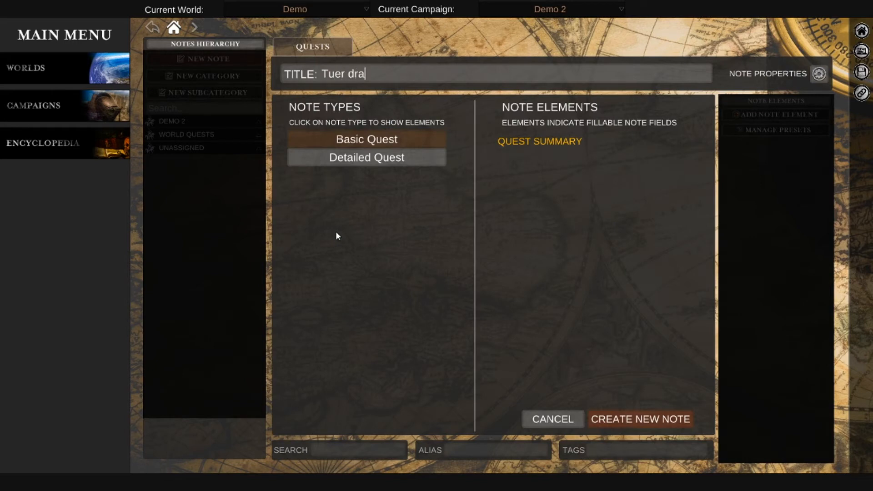
{"action": "left_click", "coordinate": [372, 153]}
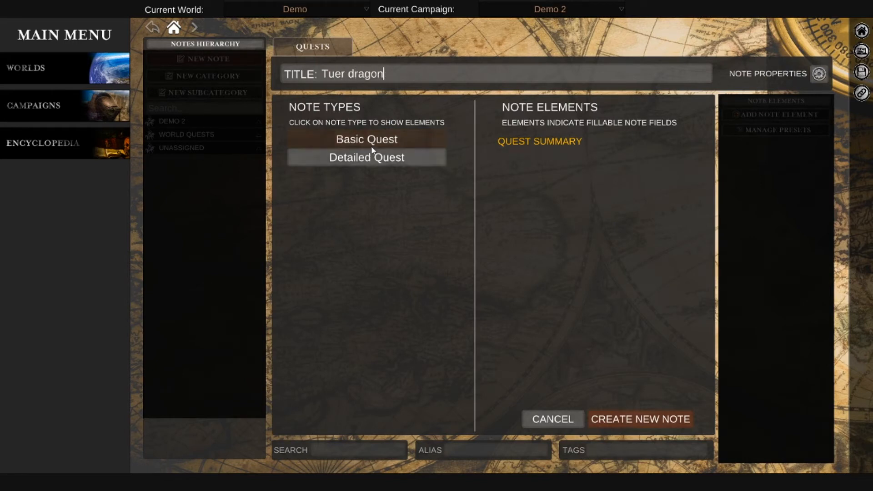
{"action": "left_click", "coordinate": [625, 421]}
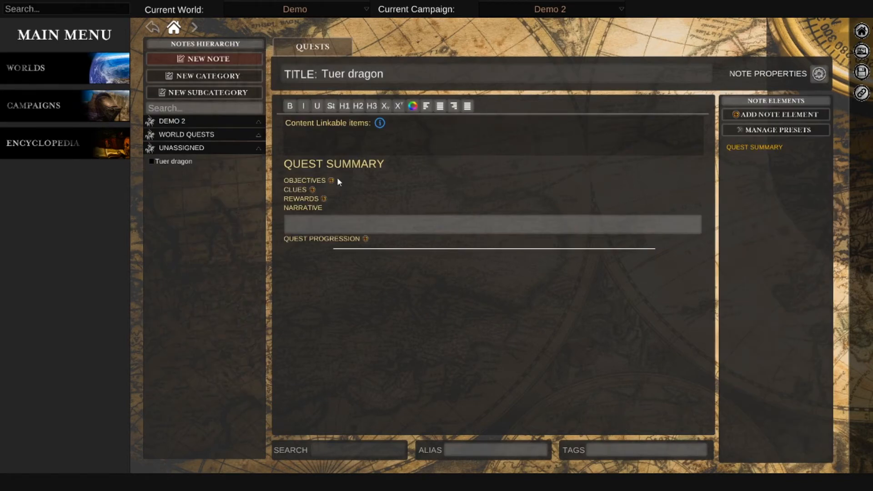
- Enter the quest narrative "Il faut tuer le dragon" and add the objective "Trouver le dragon"
{"action": "left_click", "coordinate": [335, 224]}
{"action": "type", "text": "Il faut tuer le dragon"}
{"action": "left_click", "coordinate": [331, 180]}
{"action": "left_click", "coordinate": [337, 197]}
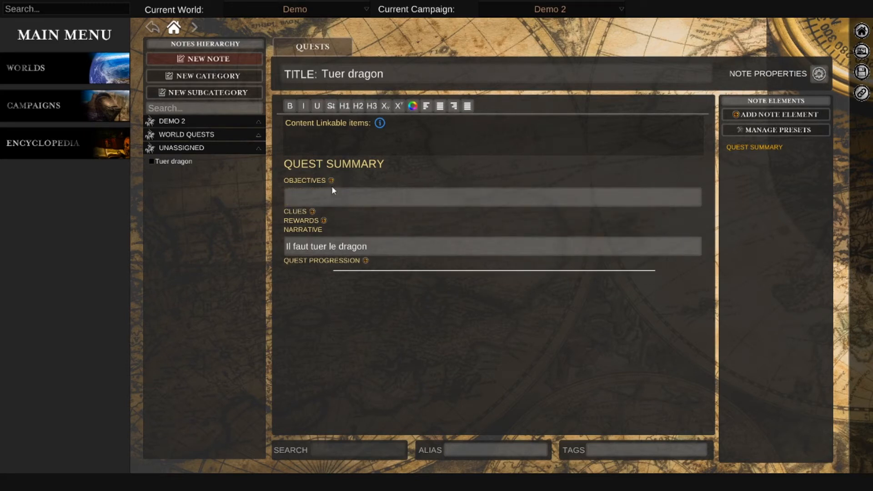
{"action": "type", "text": "Tuer le dr"}
{"action": "key", "text": "ctrl+Left"}
{"action": "key", "text": "ctrl+Left"}
{"action": "key", "text": "Left"}
{"action": "key", "text": "ctrl+shift+Left"}
{"action": "type", "text": "Trouver"}
- Add a second quest objective reading "Le tuer"
{"action": "left_click", "coordinate": [332, 181]}
{"action": "left_click", "coordinate": [333, 218]}
{"action": "type", "text": "Le tuer"}
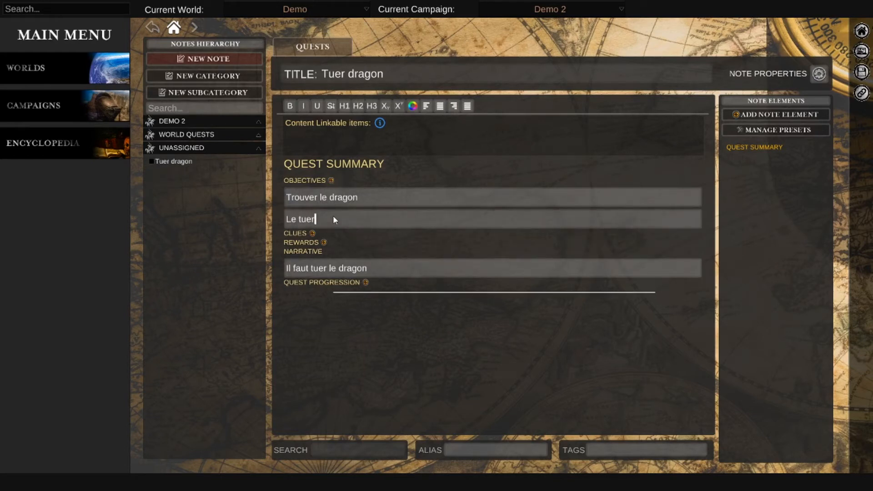
- Add a quest clue reading "Il vit dans une grotte"
{"action": "left_click", "coordinate": [312, 233]}
{"action": "left_click", "coordinate": [319, 250]}
{"action": "type", "text": "Il vit dans une gr"}
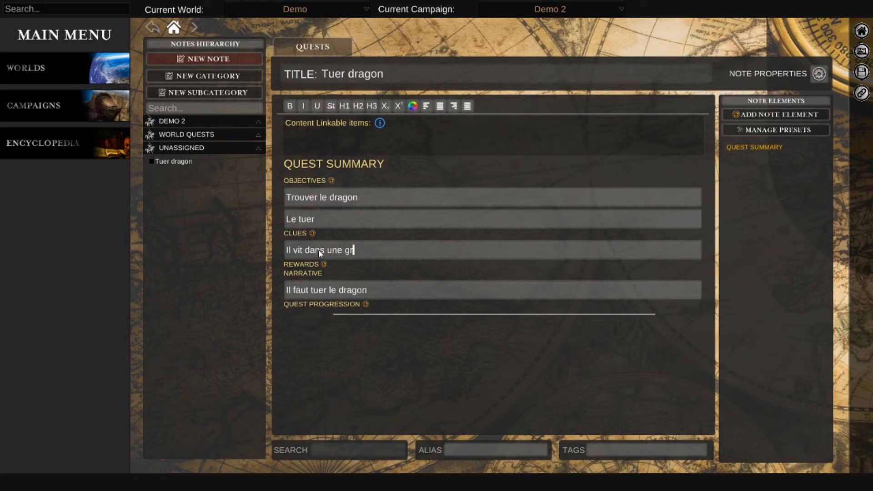
{"action": "type", "text": "otte"}
{"action": "left_click", "coordinate": [312, 234]}
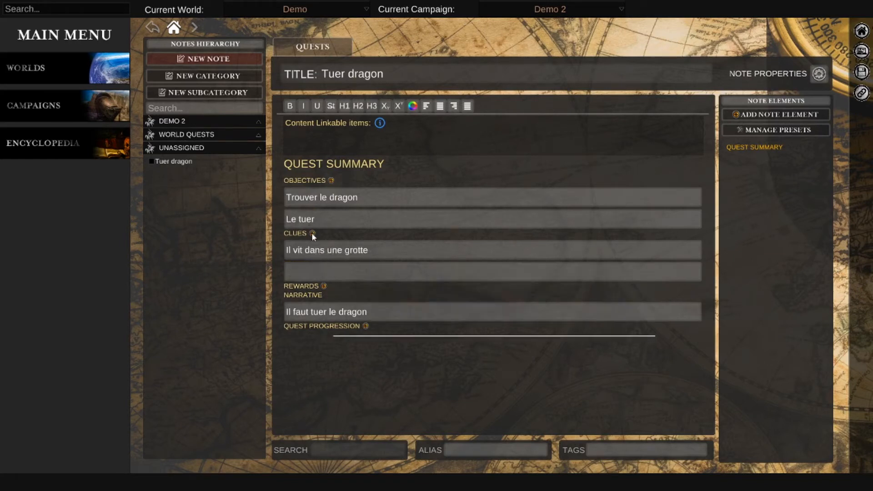
{"action": "left_click", "coordinate": [313, 233]}
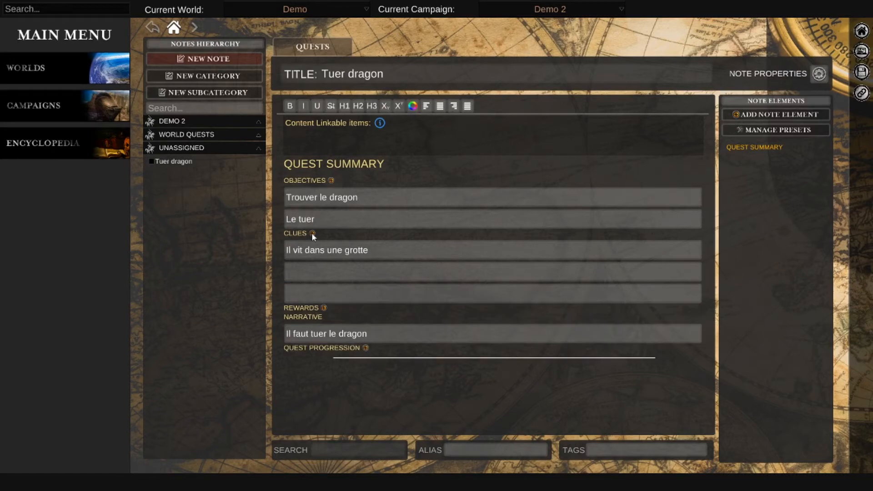
{"action": "left_click", "coordinate": [327, 290]}
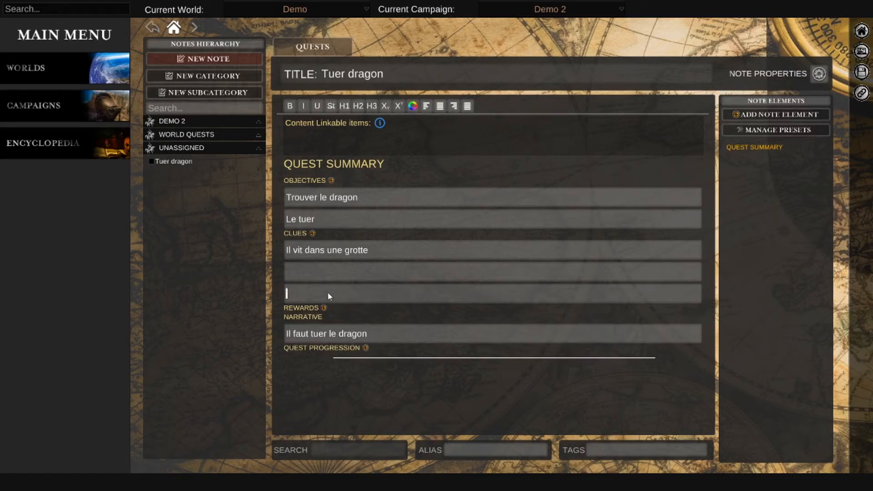
{"action": "left_click", "coordinate": [331, 268]}
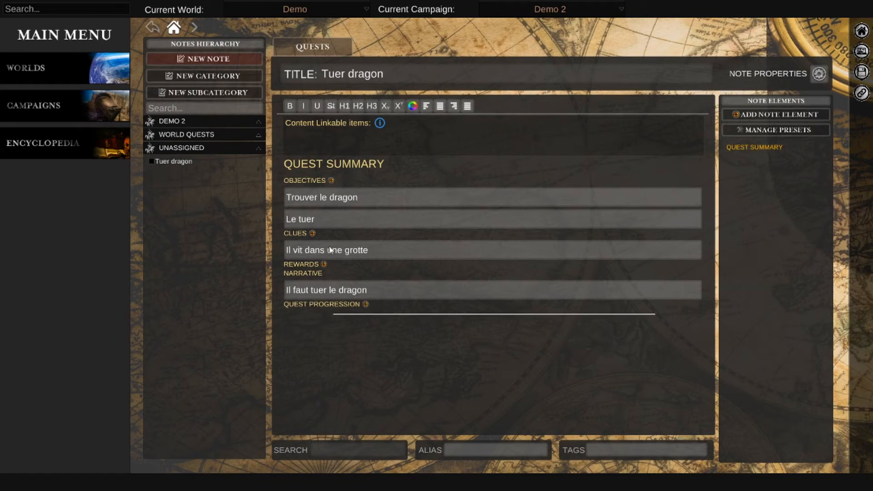
- Add a second quest clue reading "Il est rouge"
{"action": "left_click", "coordinate": [312, 233]}
{"action": "left_click", "coordinate": [321, 268]}
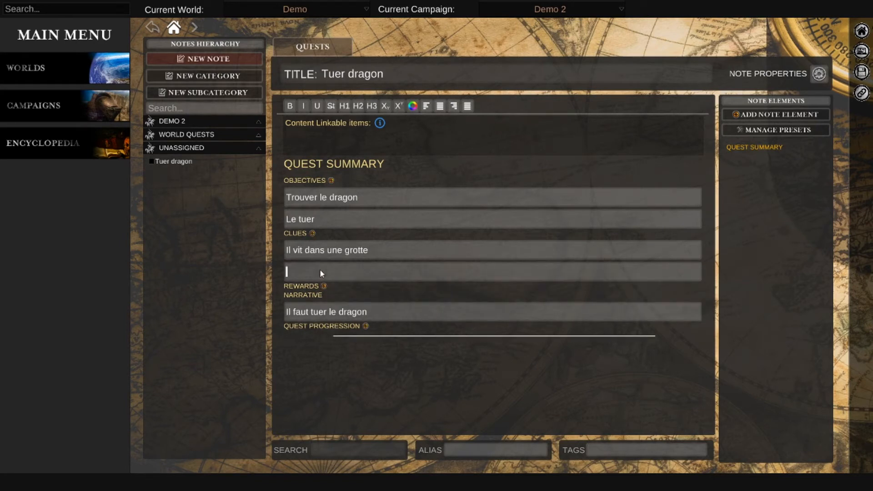
{"action": "type", "text": "Il est rouge"}
- Color the word "rouge" in the second clue red (FF0000)
{"action": "left_click_drag", "start_coordinate": [309, 273], "coordinate": [345, 271]}
{"action": "left_click", "coordinate": [416, 107]}
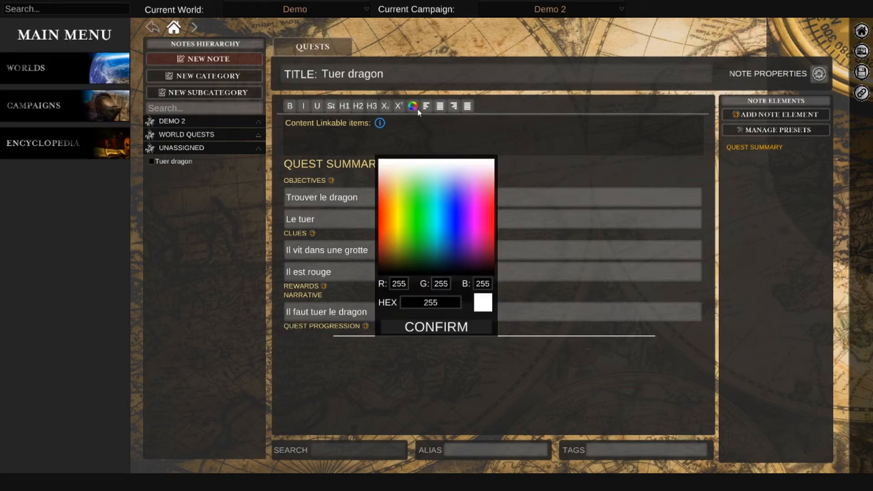
{"action": "left_click", "coordinate": [378, 224]}
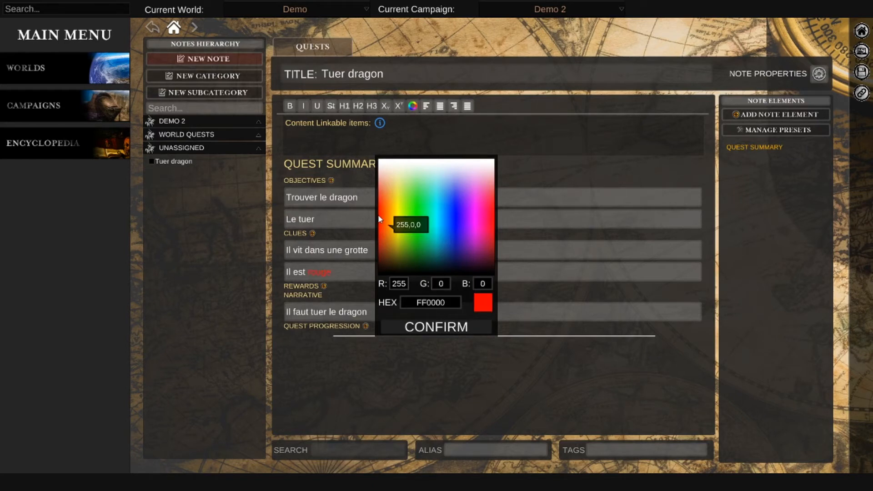
{"action": "left_click", "coordinate": [427, 331]}
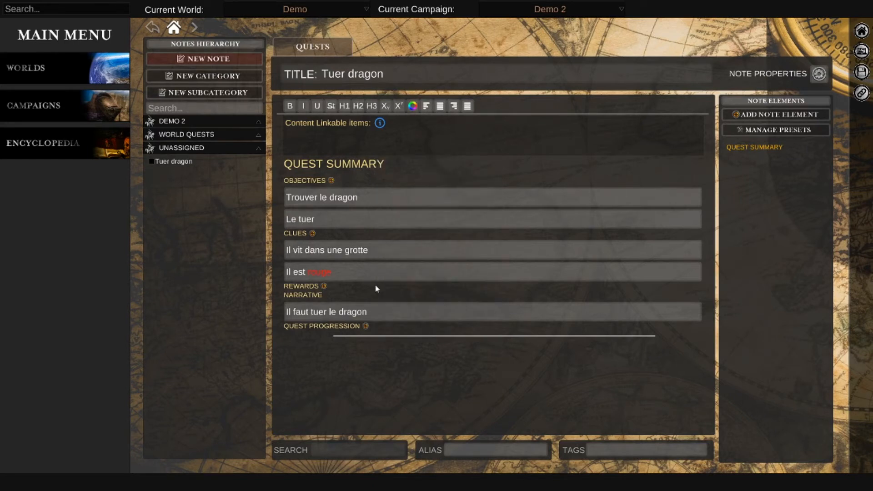
- Make the word "tuer" bold in the second objective
{"action": "left_click_drag", "start_coordinate": [341, 271], "coordinate": [285, 250]}
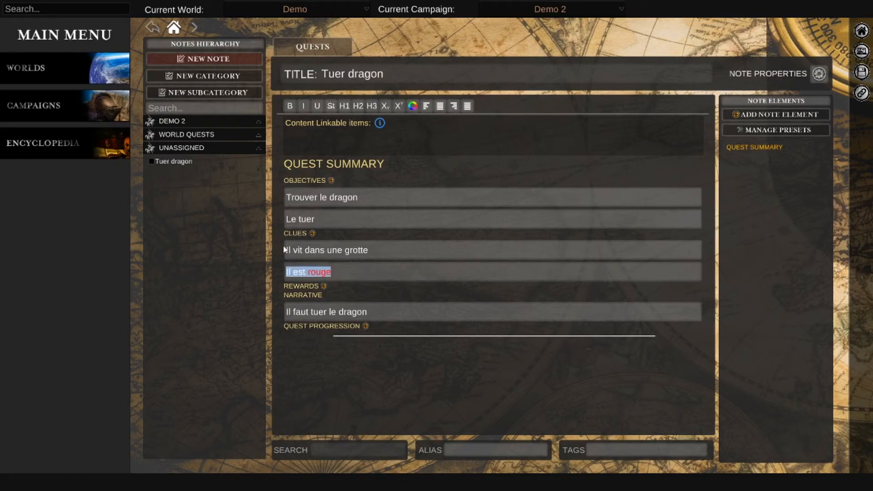
{"action": "left_click", "coordinate": [326, 214]}
{"action": "double_click", "coordinate": [305, 220]}
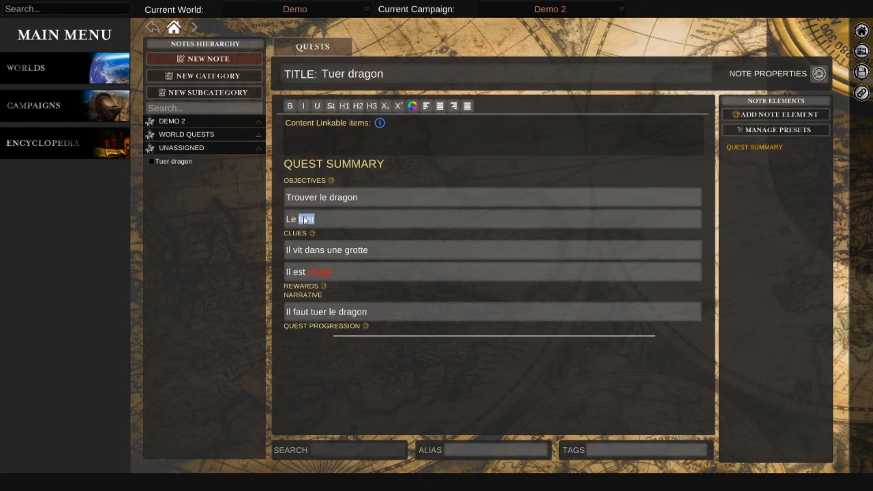
{"action": "left_click", "coordinate": [304, 220]}
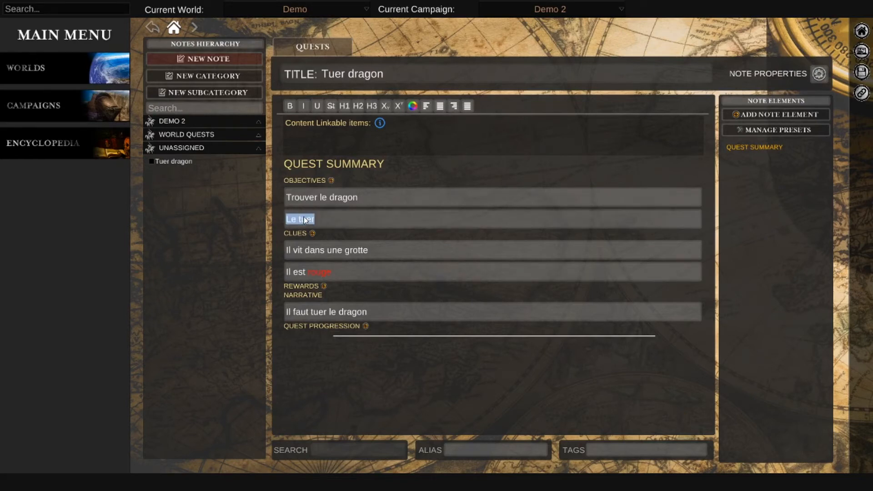
{"action": "left_click", "coordinate": [292, 105]}
- Add the quest rewards "+2000 XP" and "+1500 PO"
{"action": "left_click", "coordinate": [325, 285]}
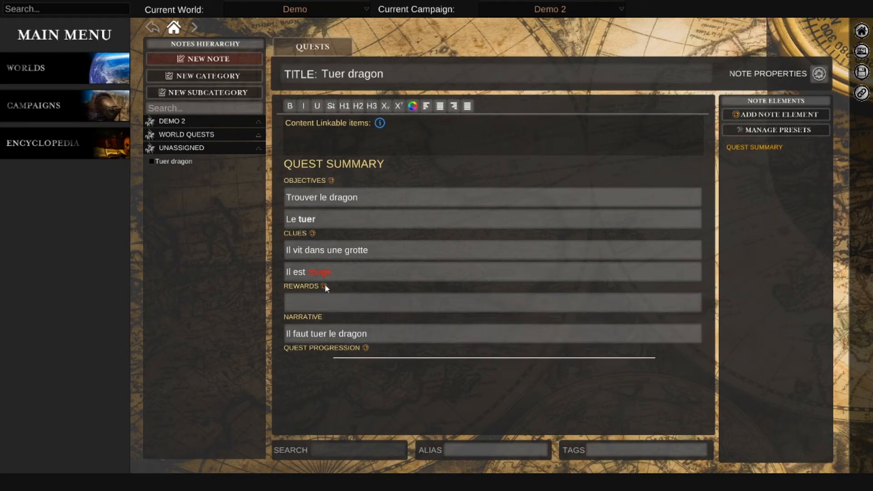
{"action": "left_click", "coordinate": [323, 300]}
{"action": "type", "text": "+2000 xp"}
{"action": "left_click", "coordinate": [324, 287]}
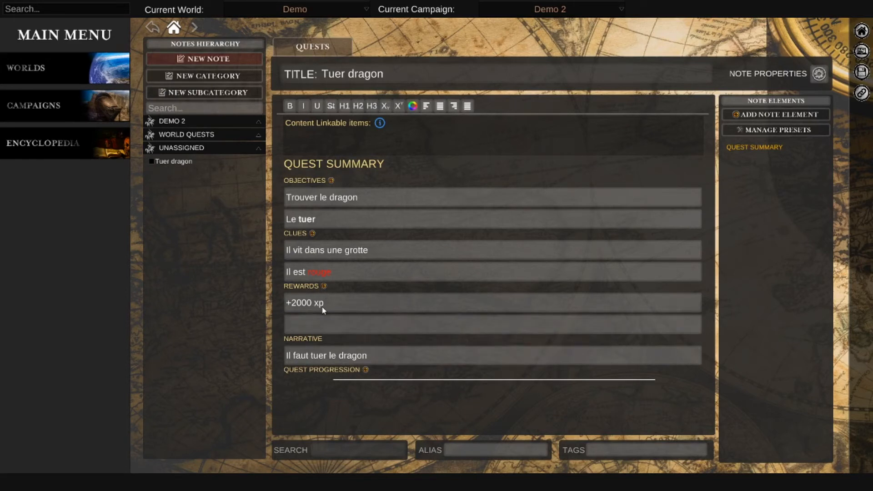
{"action": "type", "text": "+1500 PO"}
- Add a third reward reading "1 dent draconique" and tag the note with "dragons"
{"action": "left_click", "coordinate": [323, 286]}
{"action": "type", "text": "1"}
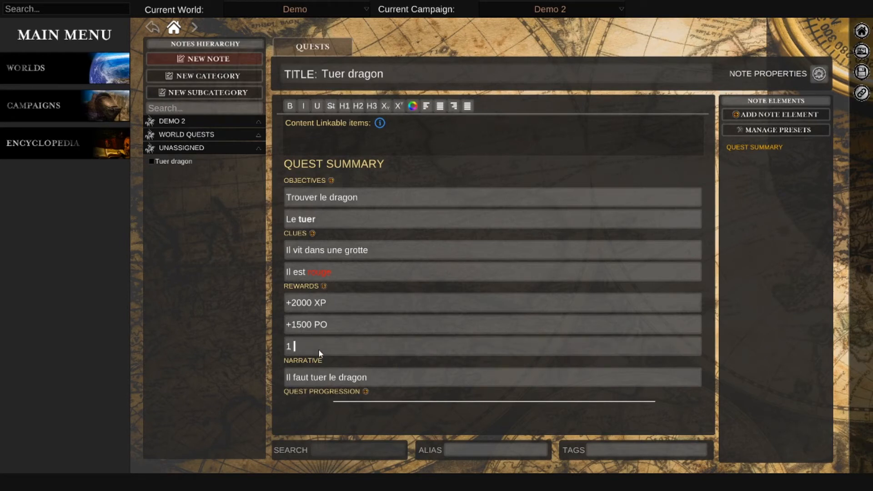
{"action": "type", "text": " dent draconique"}
{"action": "left_click", "coordinate": [618, 454]}
{"action": "type", "text": "dragons"}
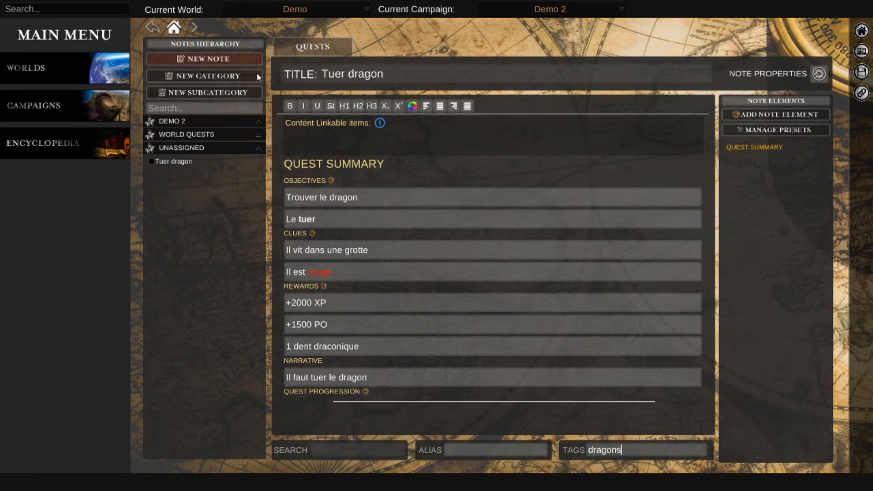
- Create a category named "Boss", place it under Demo 2 and move the "Tuer dragon" note into it
{"action": "left_click", "coordinate": [245, 76]}
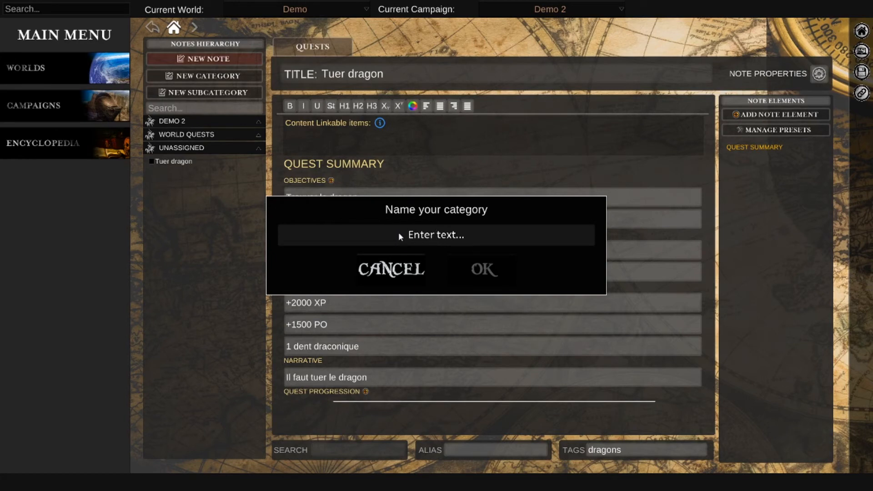
{"action": "type", "text": "Boss"}
{"action": "key", "text": "Return"}
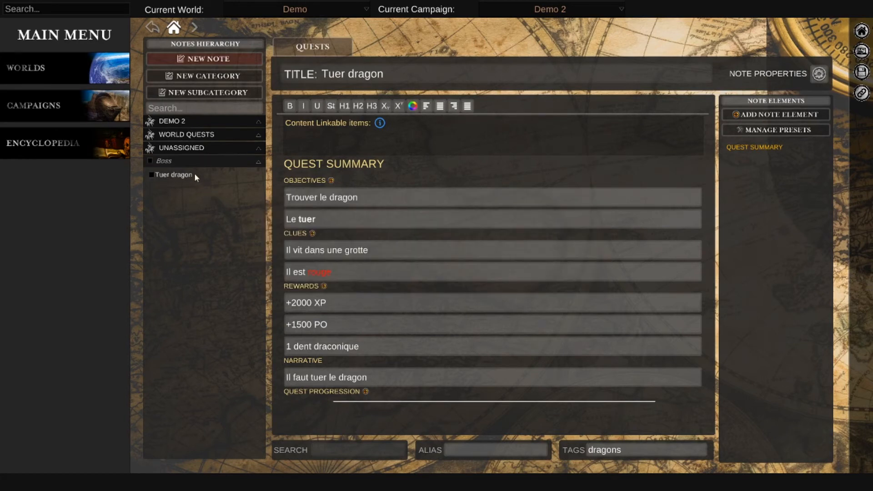
{"action": "left_click_drag", "start_coordinate": [172, 163], "coordinate": [183, 121]}
{"action": "left_click_drag", "start_coordinate": [166, 175], "coordinate": [171, 141]}
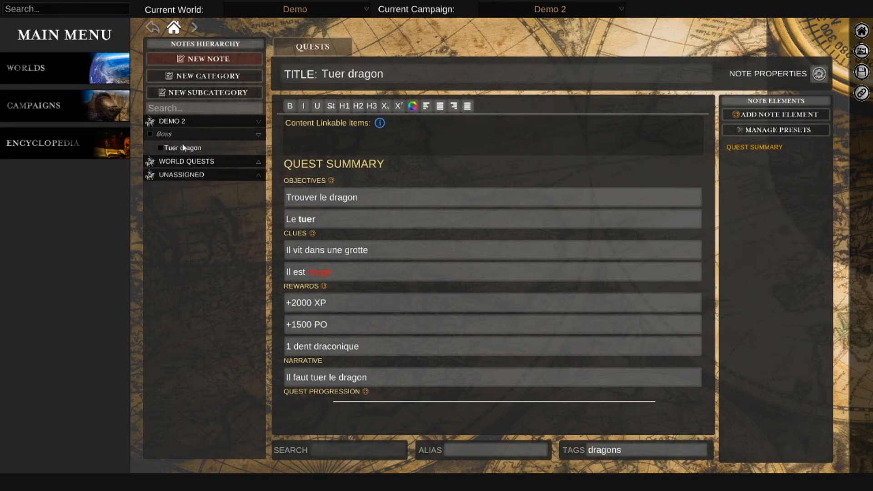
- Switch the current campaign to Demo and create a Basic Quest note titled "Trouver Gemmes"
{"action": "left_click", "coordinate": [579, 11]}
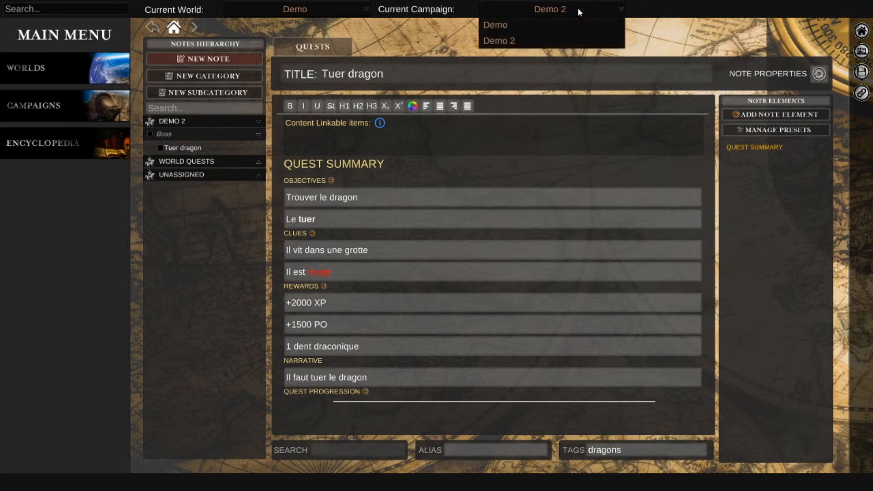
{"action": "left_click", "coordinate": [519, 27]}
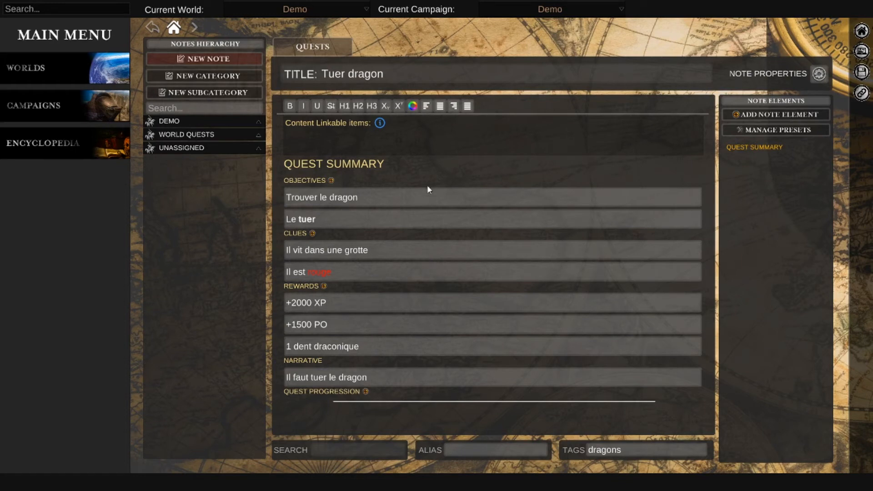
{"action": "left_click", "coordinate": [227, 60]}
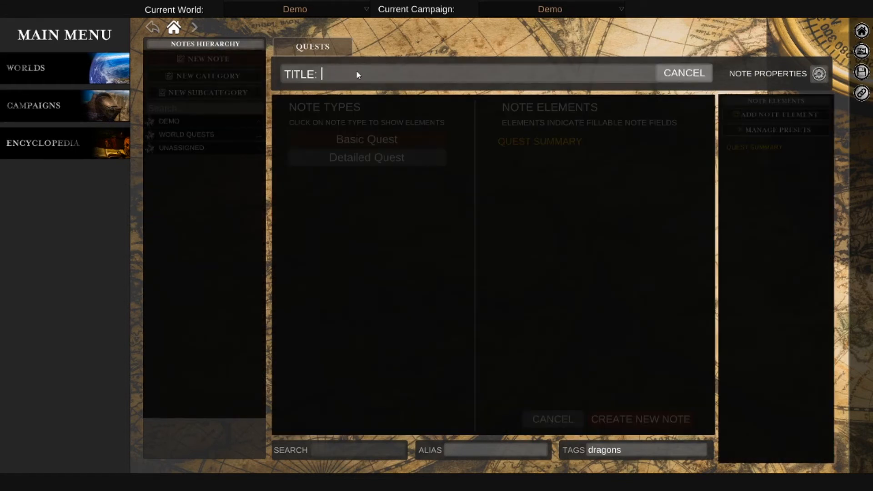
{"action": "type", "text": "Troug"}
{"action": "key", "text": "BackSpace"}
{"action": "type", "text": "ver Ge"}
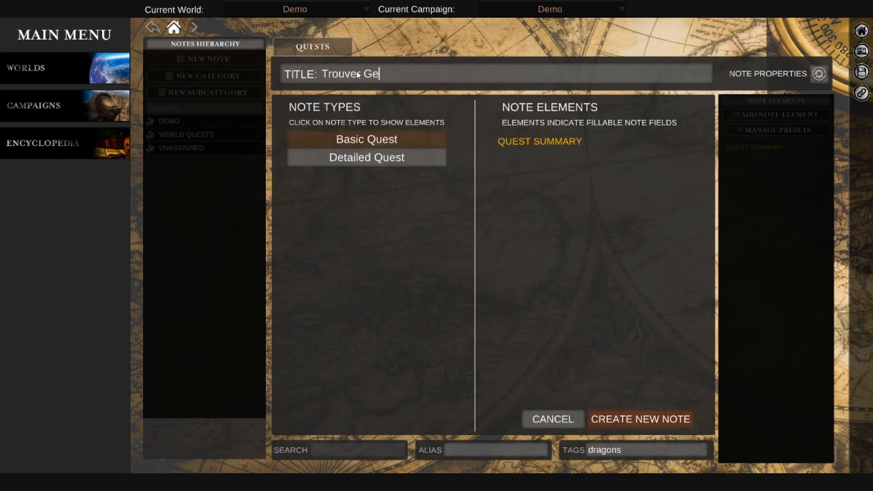
{"action": "type", "text": "mmes"}
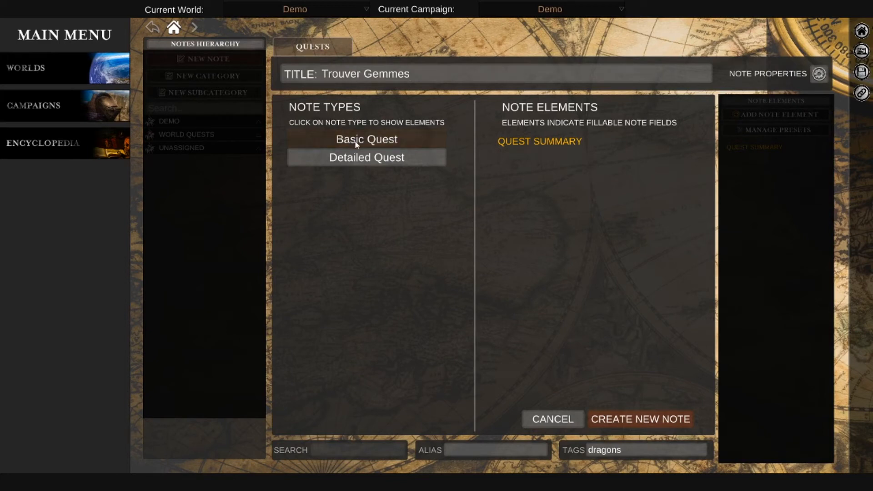
{"action": "left_click", "coordinate": [610, 420]}
- Enter the quest narrative "Trouver les 5 gemmes dans le monde" and add the objective "Trouver 5 gemmes"
{"action": "left_click", "coordinate": [434, 226]}
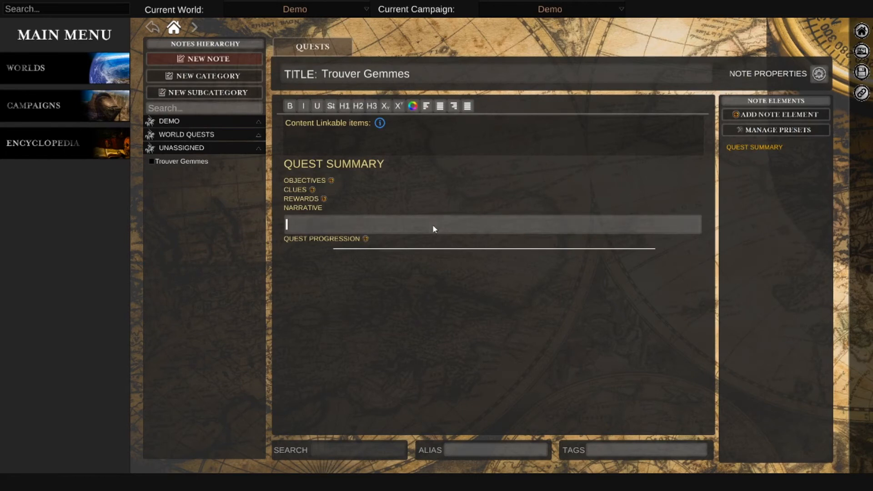
{"action": "type", "text": "Trouver les 5 gemmes da"}
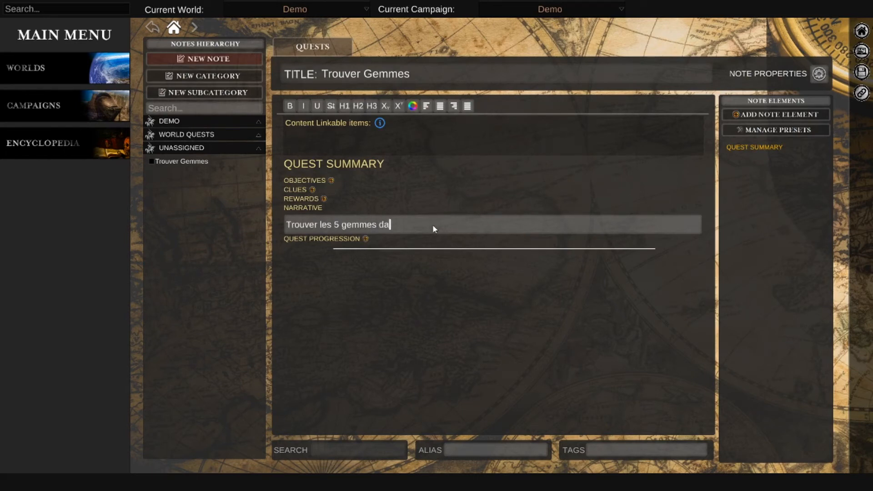
{"action": "type", "text": "ns le monde"}
{"action": "left_click", "coordinate": [331, 181]}
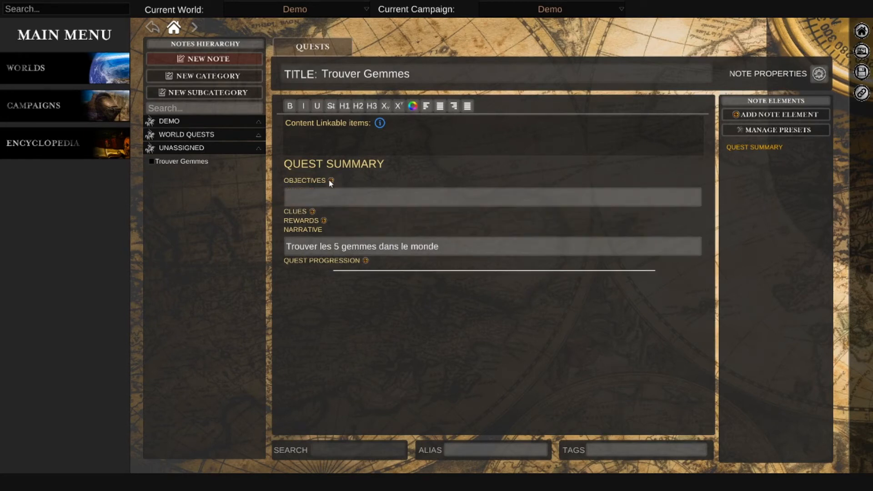
{"action": "left_click", "coordinate": [343, 196]}
{"action": "type", "text": "Trouver 5 gemmes"}
- Add a clue to the "Trouver Gemmes" quest reading "Elles sont cachées"
{"action": "left_click", "coordinate": [313, 211]}
{"action": "left_click", "coordinate": [323, 228]}
{"action": "type", "text": "Elles sont"}
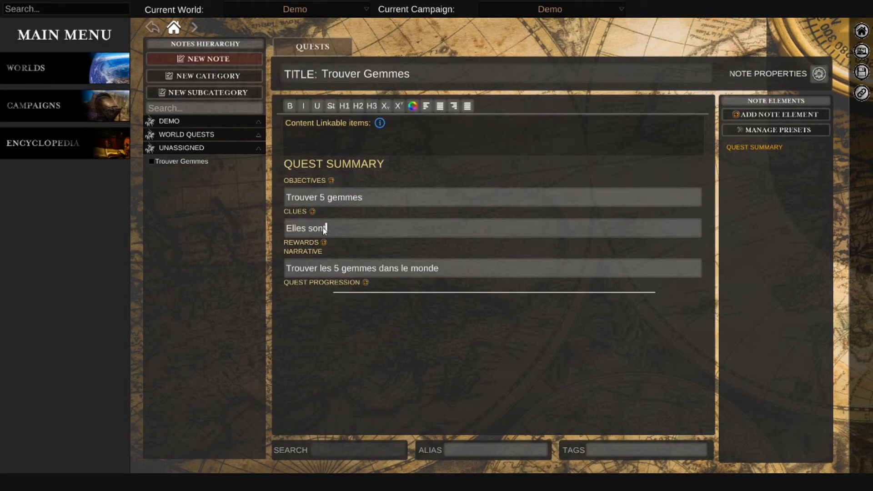
{"action": "type", "text": " cachées"}
- Add the reward "+2000 XP" and move the "Trouver Gemmes" note into World Quests
{"action": "left_click", "coordinate": [324, 242]}
{"action": "left_click", "coordinate": [328, 262]}
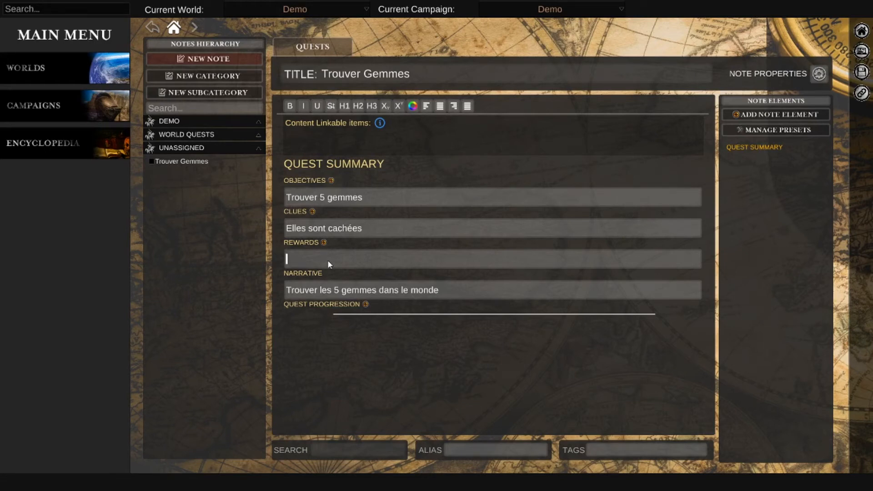
{"action": "type", "text": "+2000 XP"}
{"action": "left_click_drag", "start_coordinate": [195, 162], "coordinate": [200, 139]}
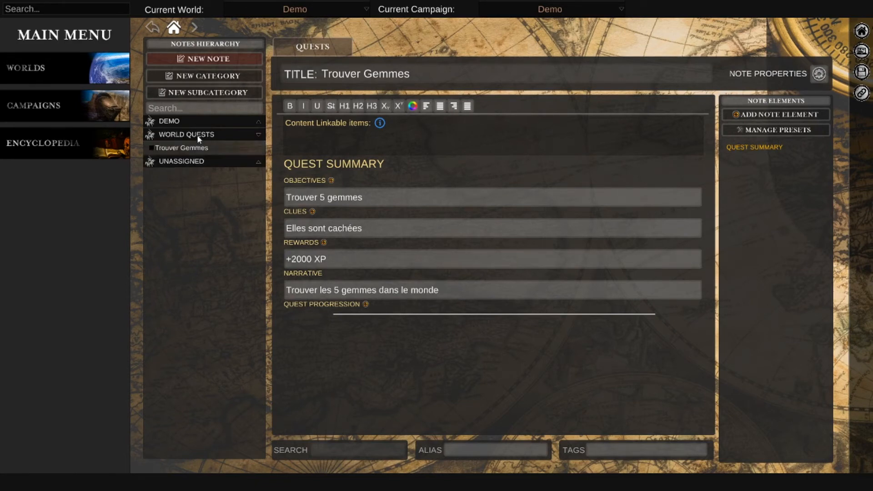
- Switch the current campaign to Demo 2, expand its quest categories and view the "Tuer dragon" and "Trouver Gemmes" notes
{"action": "left_click", "coordinate": [572, 10]}
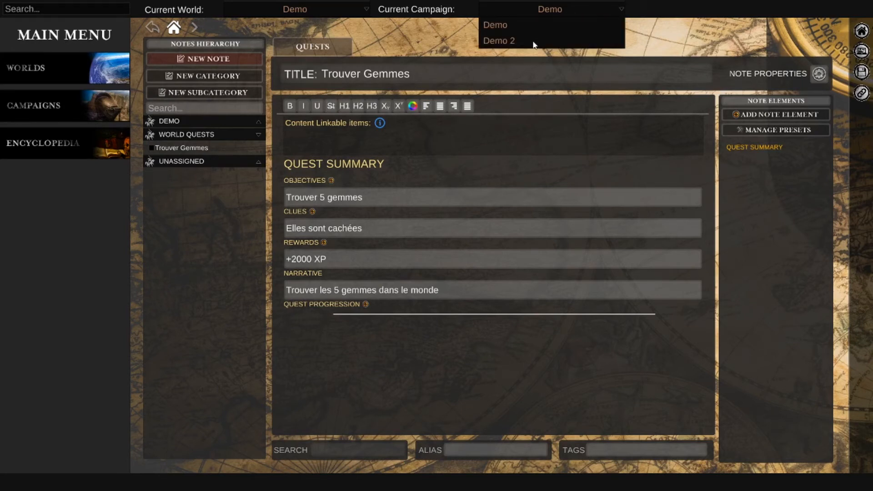
{"action": "left_click", "coordinate": [534, 41]}
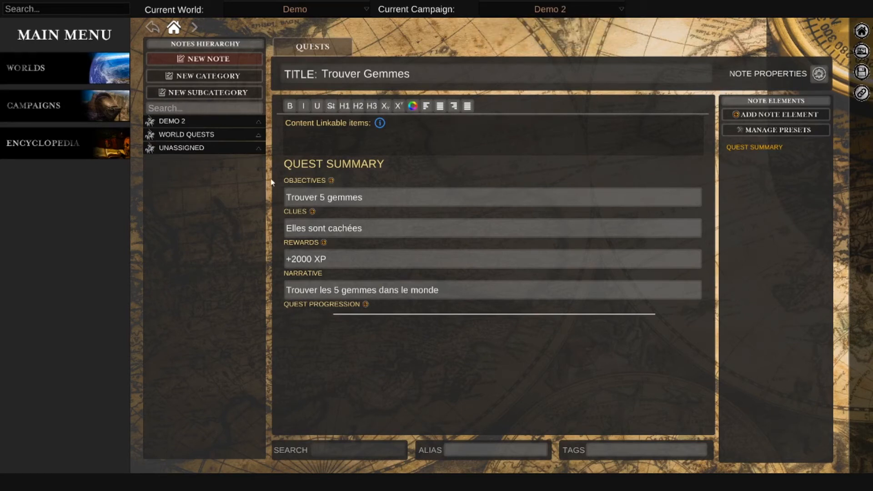
{"action": "left_click", "coordinate": [255, 137]}
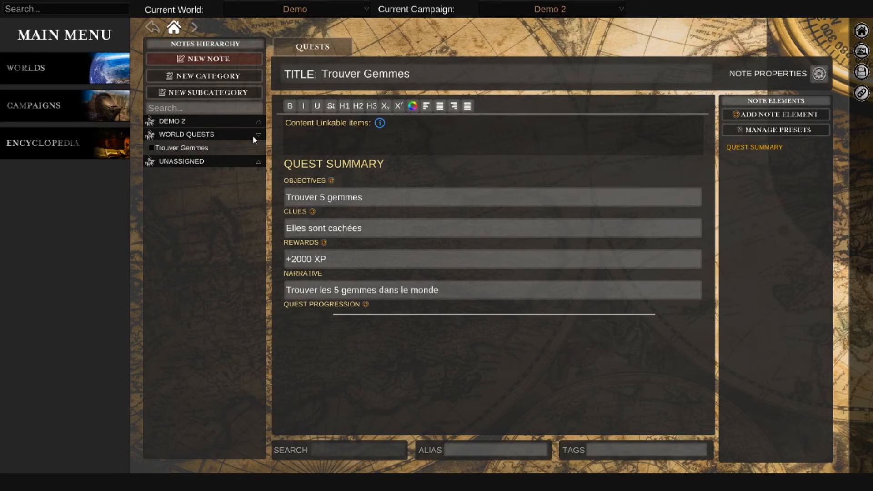
{"action": "left_click", "coordinate": [245, 124]}
{"action": "left_click", "coordinate": [244, 132]}
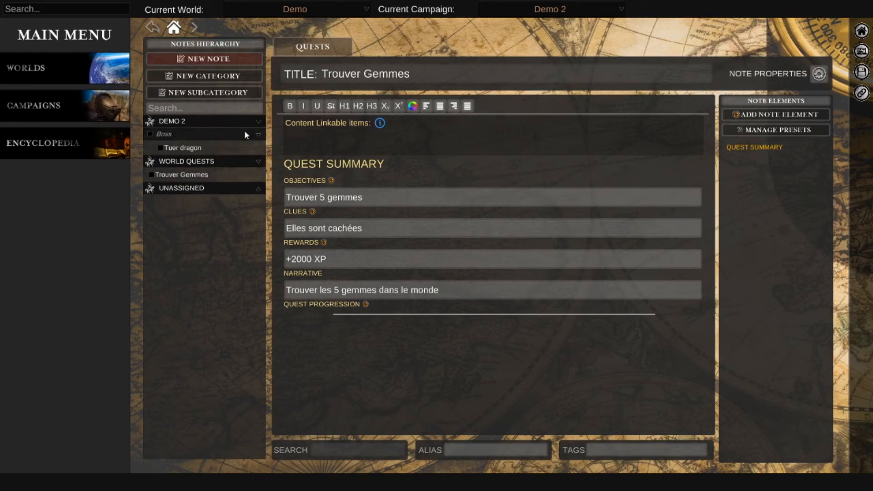
{"action": "left_click", "coordinate": [210, 147]}
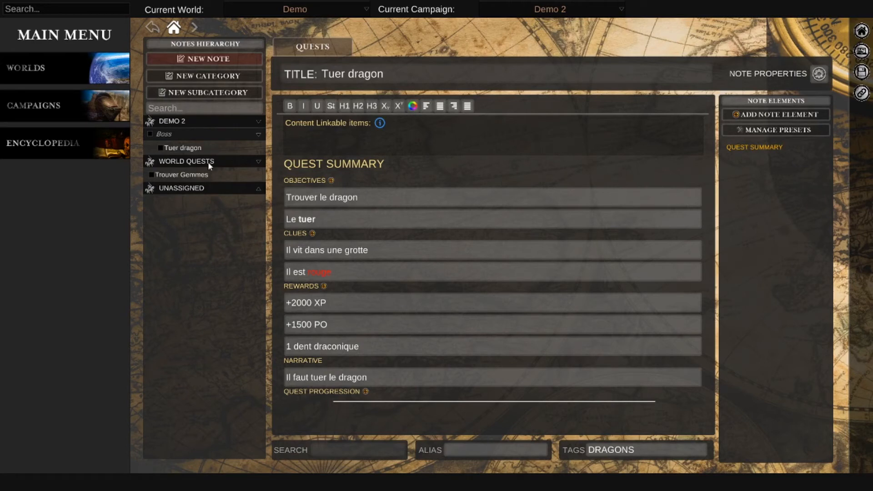
{"action": "left_click", "coordinate": [209, 175]}
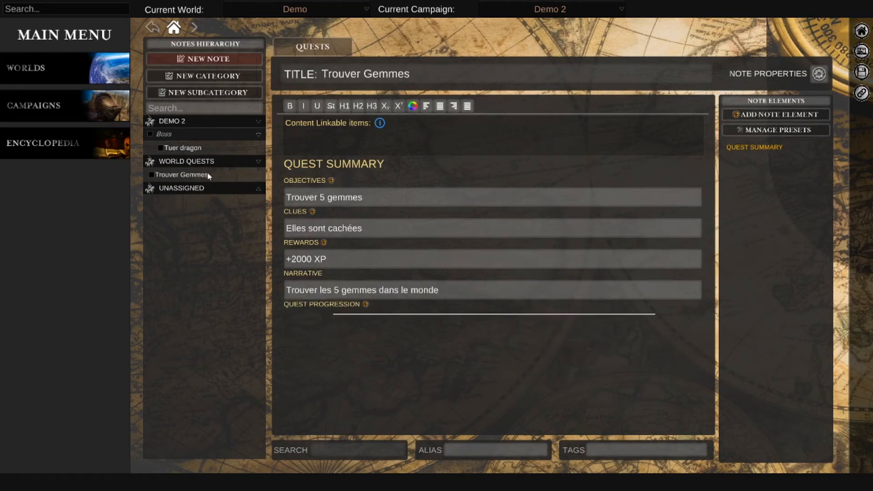
- Create a new note titled "Tuer Orc" using the Detailed Quest note type
{"action": "left_click", "coordinate": [212, 59]}
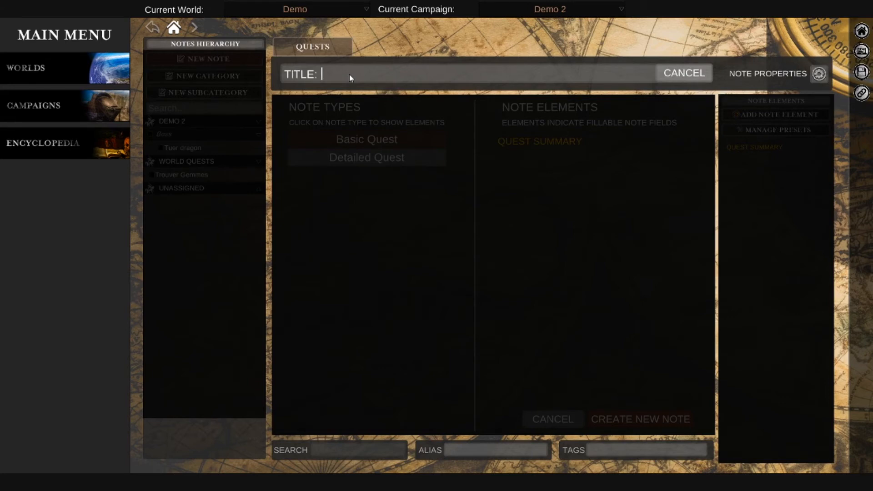
{"action": "type", "text": "Tuer Orc"}
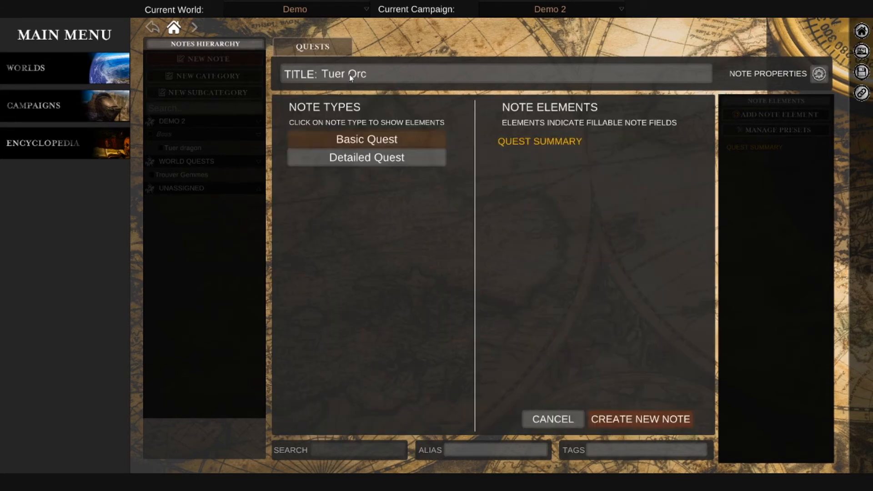
{"action": "left_click", "coordinate": [400, 161]}
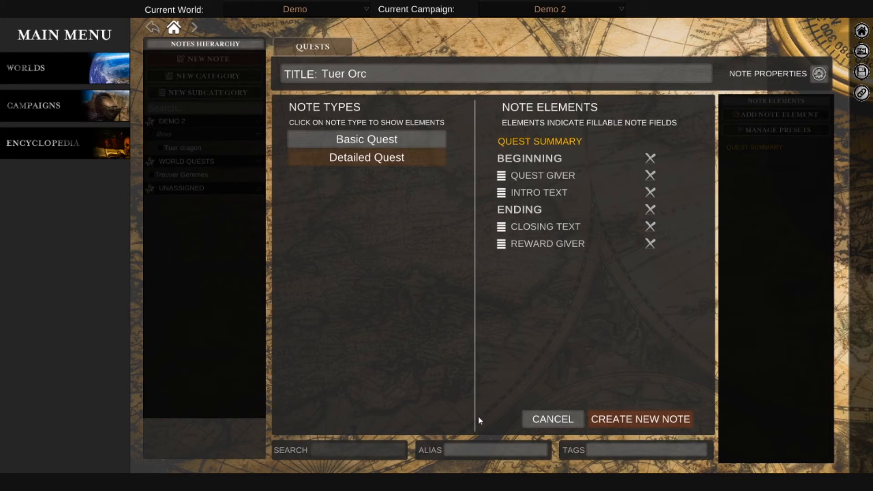
{"action": "left_click", "coordinate": [615, 446]}
{"action": "type", "text": "orc, boss"}
{"action": "left_click", "coordinate": [606, 423]}
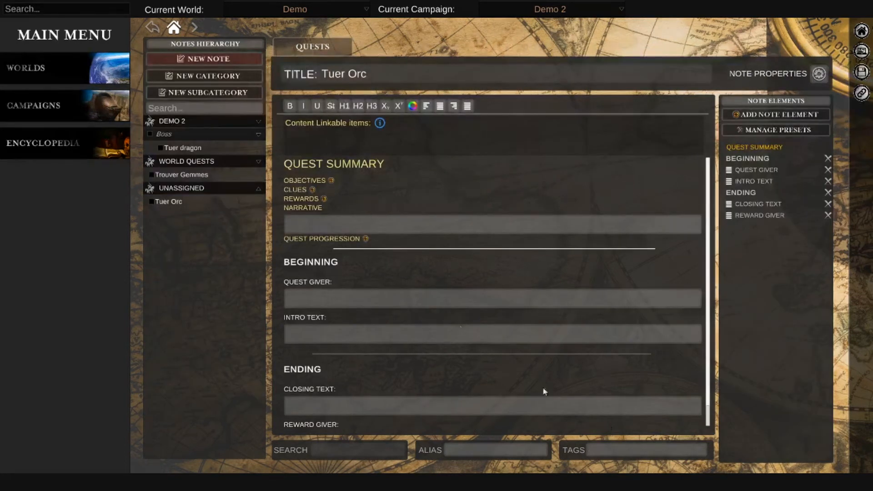
- Add "boss" to the tags of the "Tuer dragon" note and check that note again
{"action": "left_click", "coordinate": [209, 148]}
{"action": "left_click", "coordinate": [649, 446]}
{"action": "left_click", "coordinate": [650, 447]}
{"action": "type", "text": ", boss"}
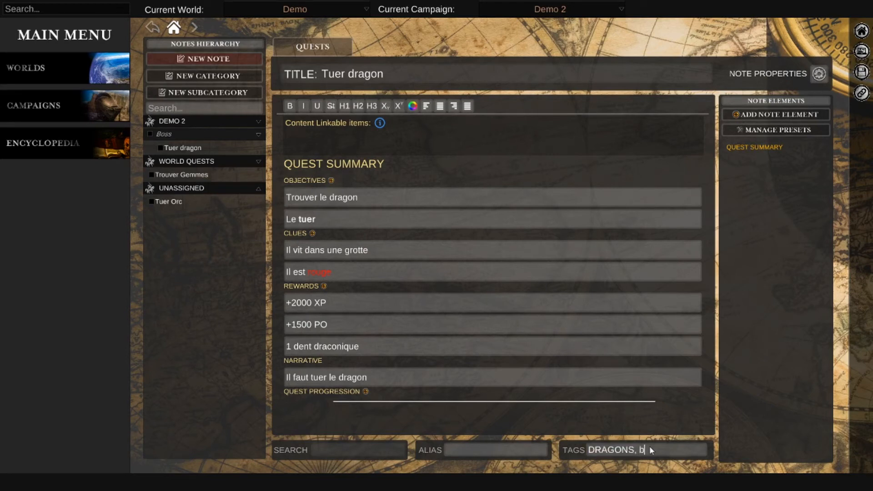
{"action": "left_click", "coordinate": [227, 199]}
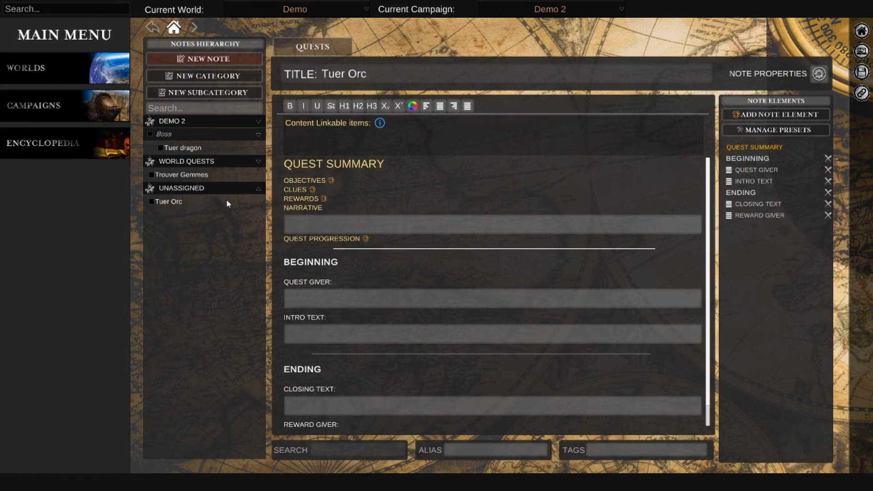
{"action": "left_click", "coordinate": [219, 147]}
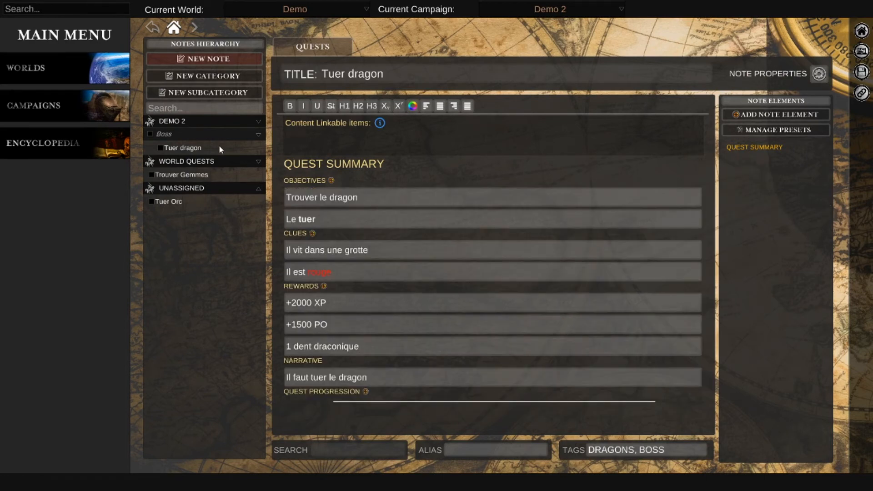
- Set the tags of the "Tuer Orc" note to "orc, boss"
{"action": "left_click", "coordinate": [201, 201]}
{"action": "left_click", "coordinate": [613, 449]}
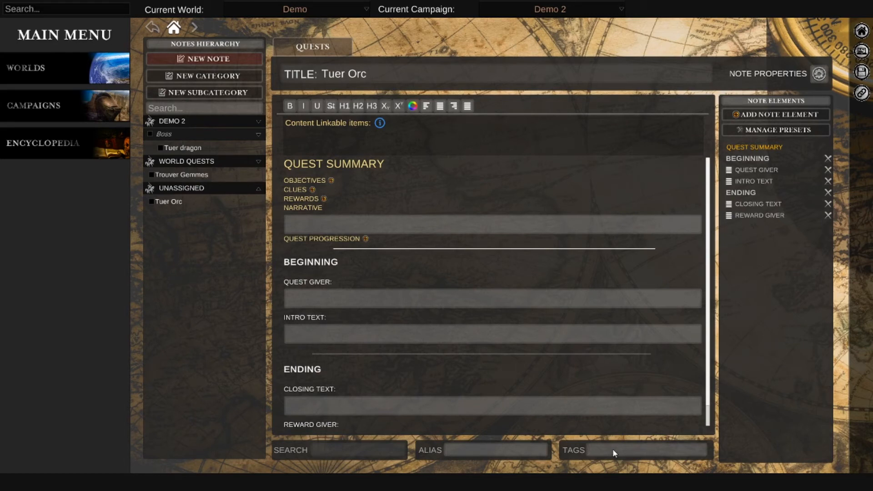
{"action": "type", "text": ", boss"}
- Enter the narrative "Tuer l'Orc" and the quest giver "Elfe" in the "Tuer Orc" note
{"action": "left_click", "coordinate": [341, 226]}
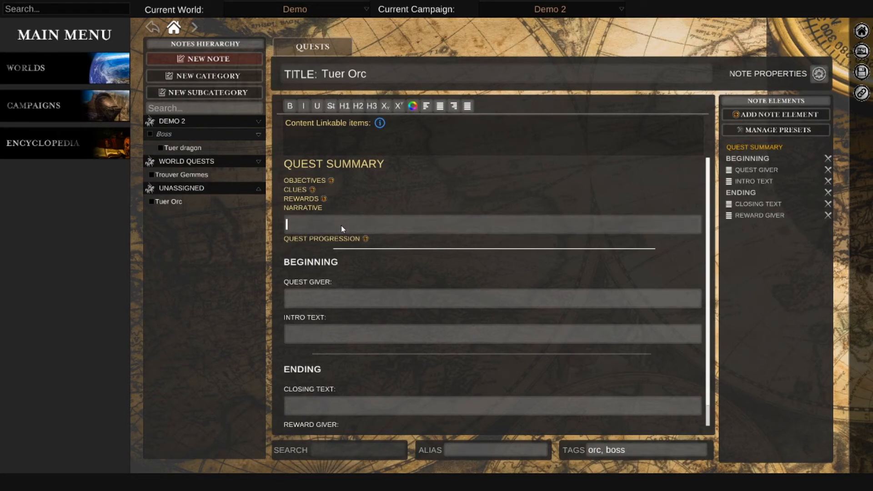
{"action": "type", "text": "Tuer l'Orc"}
{"action": "left_click", "coordinate": [344, 298]}
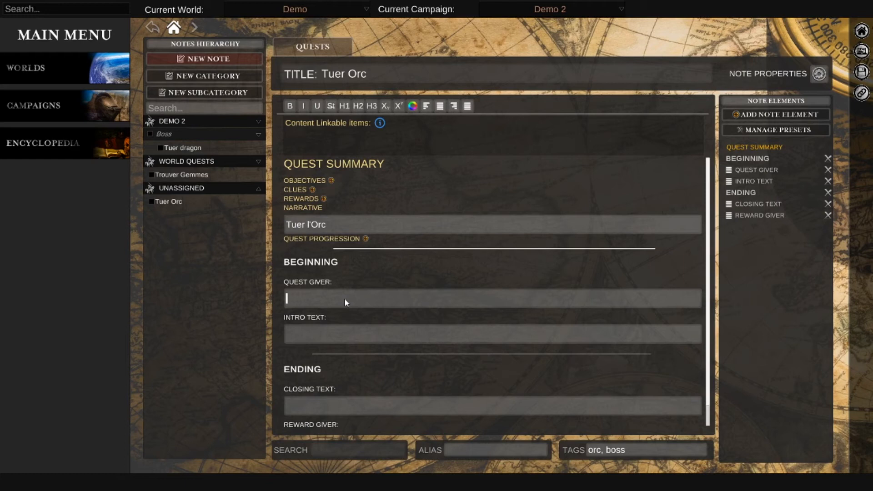
{"action": "type", "text": "Elfe"}
- Write the intro text "Après avoir [Tuer dragon], il faut se débarrasser de l'orc", linking the bracketed words to the "Tuer dragon" quest
{"action": "left_click", "coordinate": [345, 331]}
{"action": "type", "text": "Après avoir [Tue"}
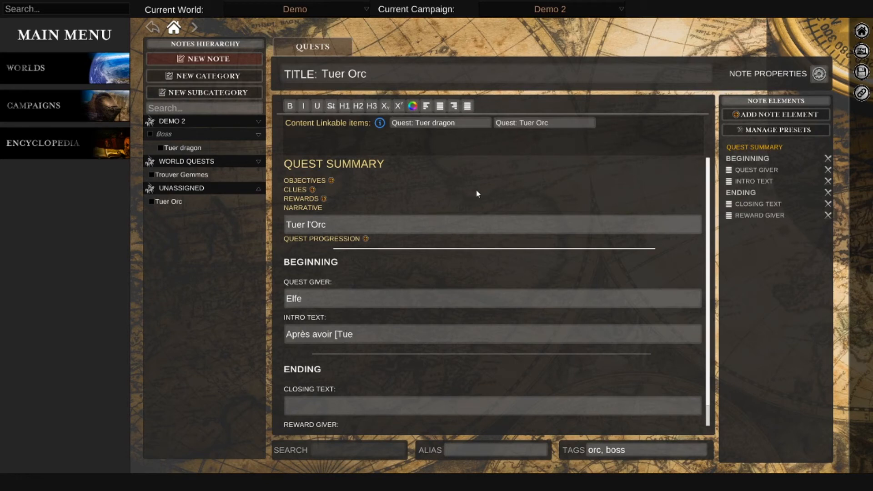
{"action": "key", "text": "BackSpace"}
{"action": "key", "text": "BackSpace"}
{"action": "key", "text": "BackSpace"}
{"action": "key", "text": "BackSpace"}
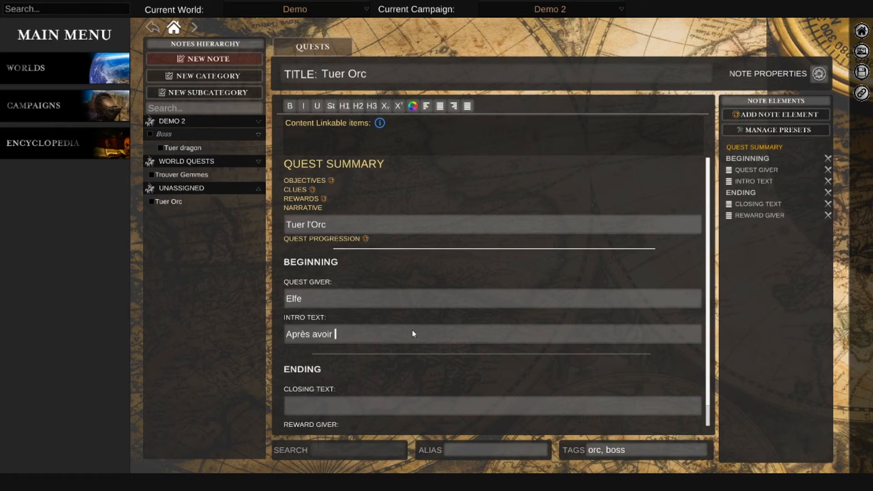
{"action": "type", "text": "[Tu"}
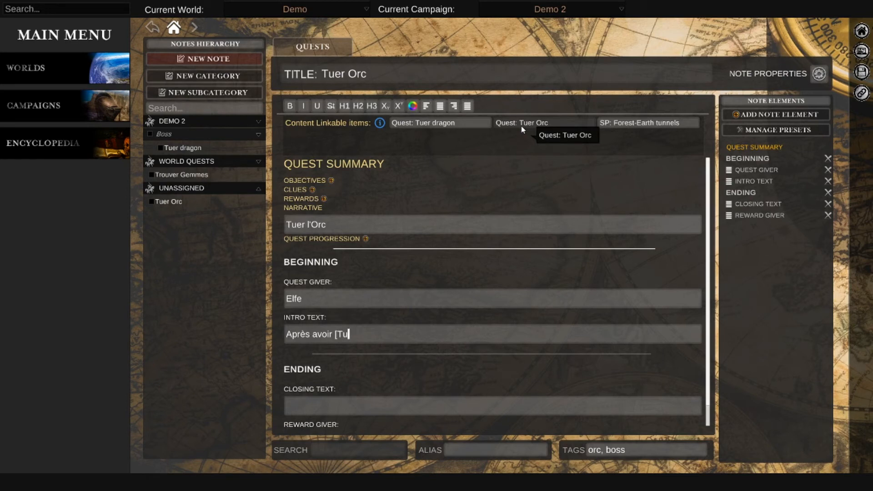
{"action": "left_click", "coordinate": [463, 121]}
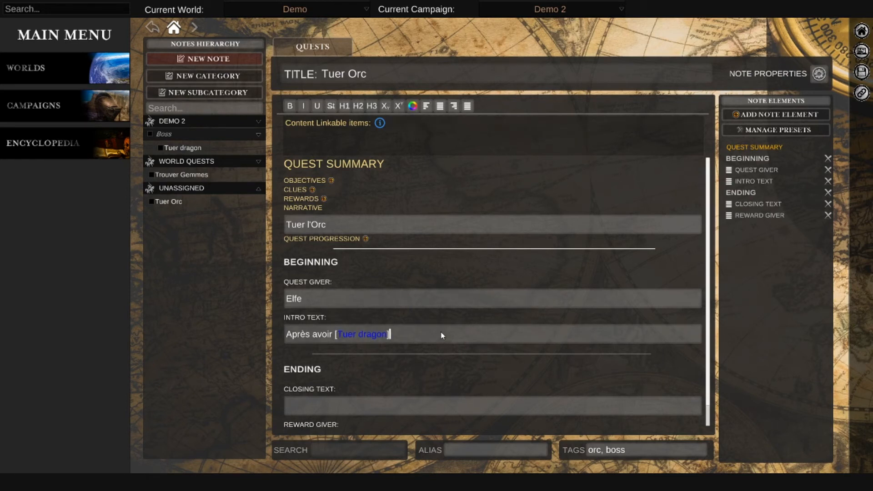
{"action": "type", "text": ", il faut se débarrasser de "}
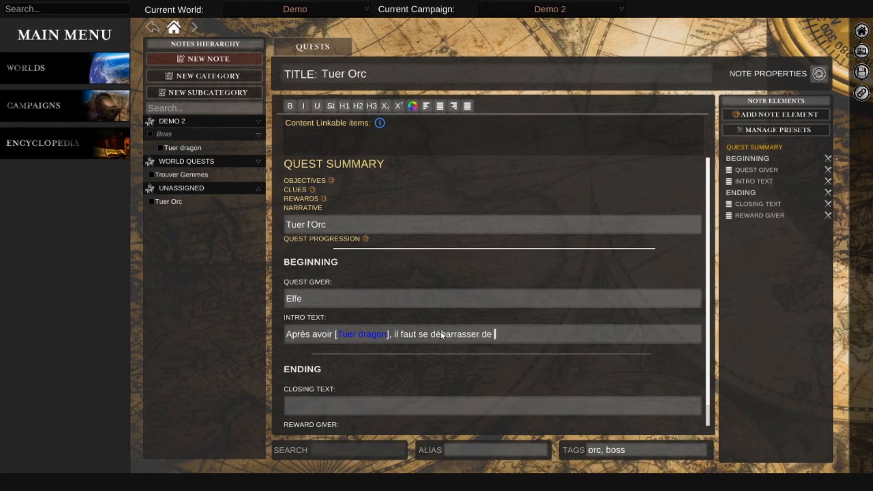
{"action": "type", "text": "l'orc"}
- Enter "Roi des elfes" as the reward giver and leave the closing text empty
{"action": "left_click", "coordinate": [405, 407]}
{"action": "scroll", "coordinate": [707, 307], "scroll_direction": "down", "scroll_amount": 2}
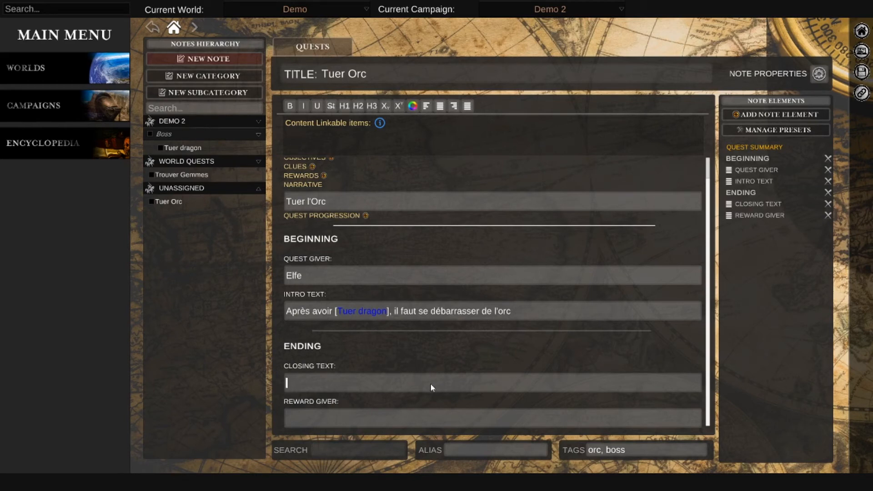
{"action": "left_click", "coordinate": [394, 420]}
{"action": "type", "text": "Roi des elfes"}
- Replace the tags of the "Trouver Gemmes" note with "Gemmes"
{"action": "left_click", "coordinate": [228, 175]}
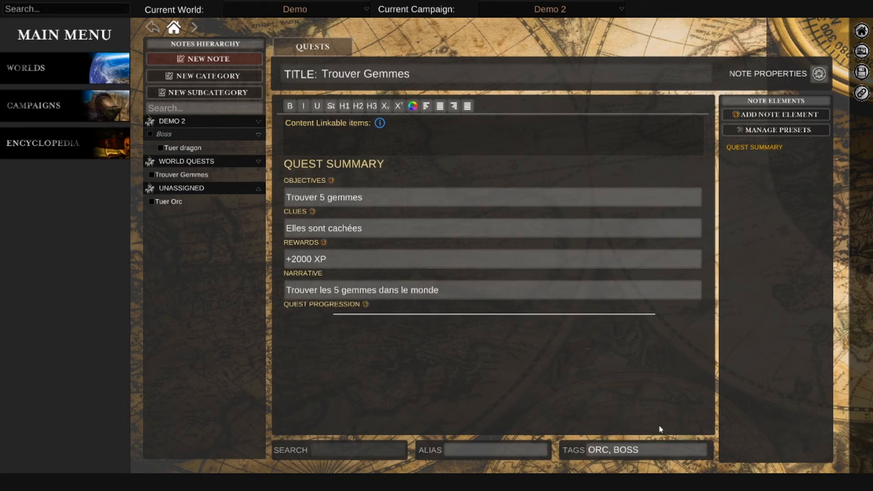
{"action": "left_click", "coordinate": [659, 446]}
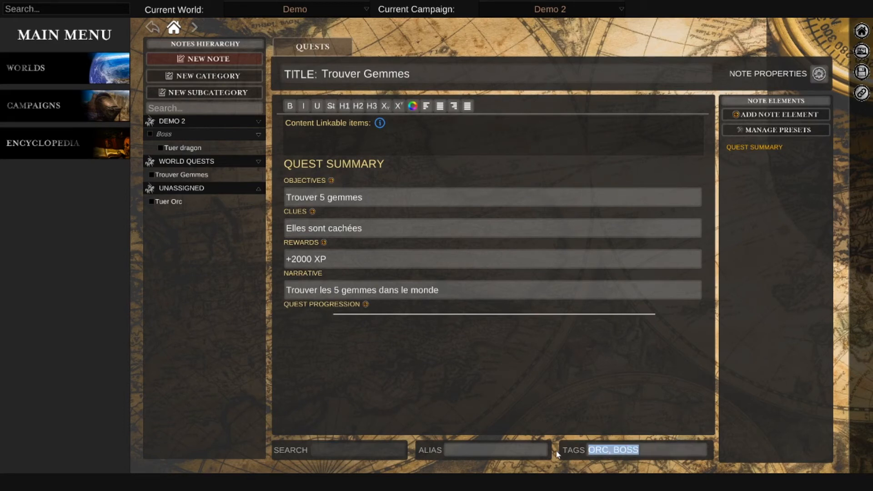
{"action": "type", "text": "Gemmes"}
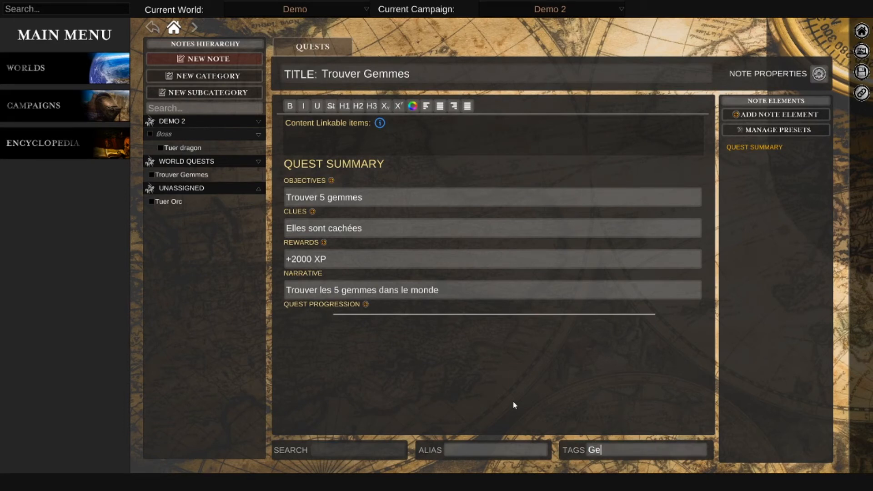
- Move the "Tuer Orc" note into the Boss subcategory of Demo 2 and view both boss quest notes
{"action": "left_click", "coordinate": [206, 149]}
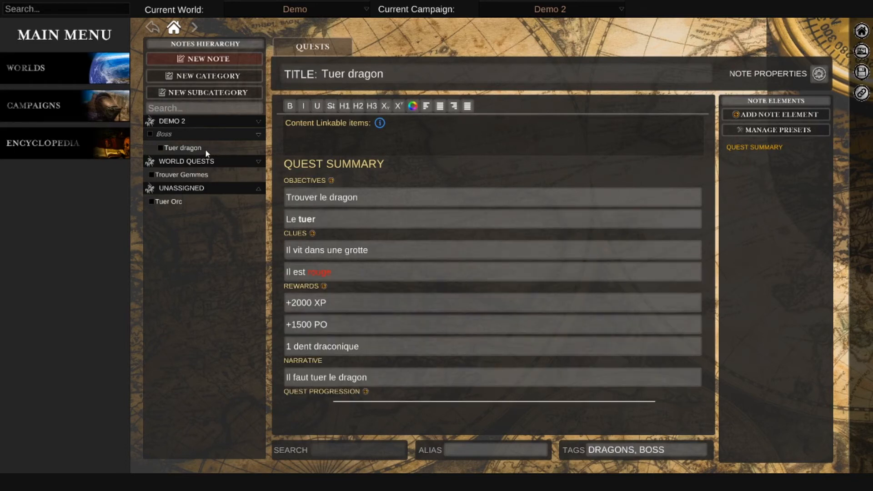
{"action": "left_click", "coordinate": [176, 202]}
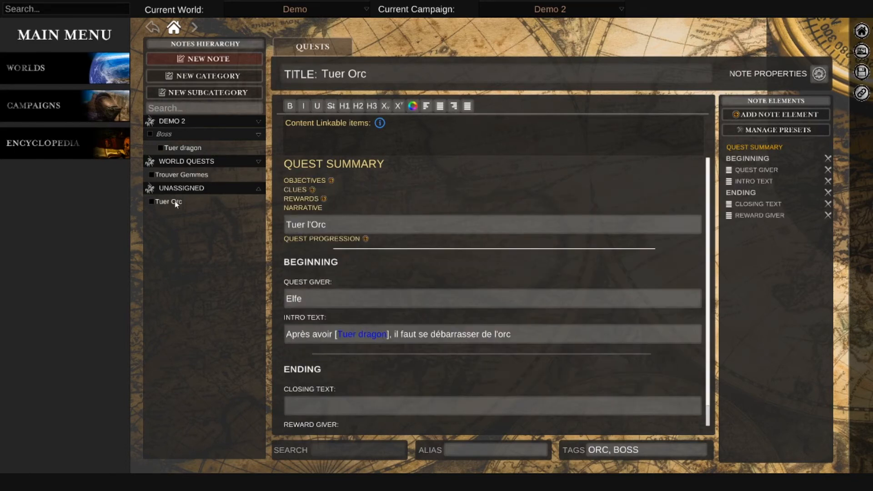
{"action": "left_click_drag", "start_coordinate": [177, 204], "coordinate": [192, 135]}
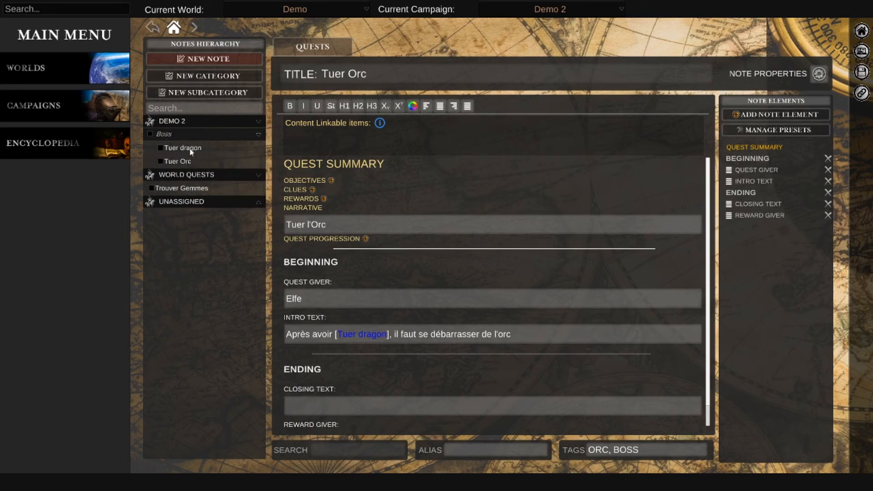
{"action": "left_click", "coordinate": [191, 149]}
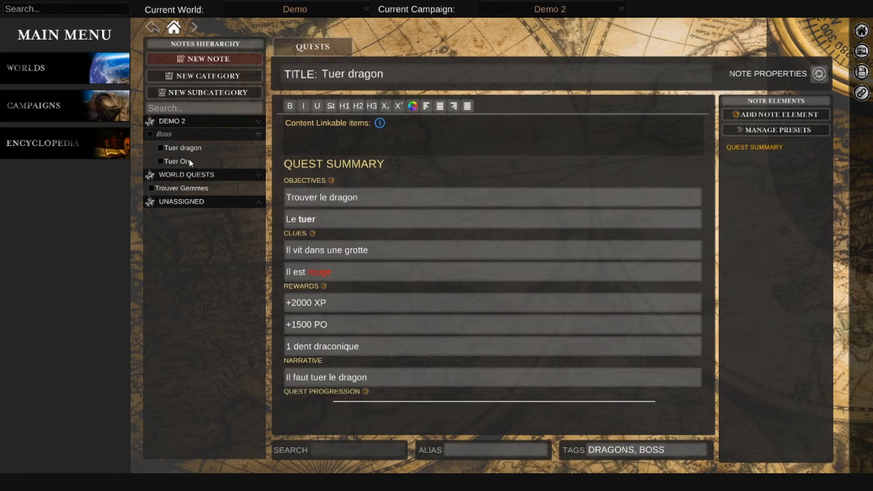
{"action": "left_click", "coordinate": [191, 162]}
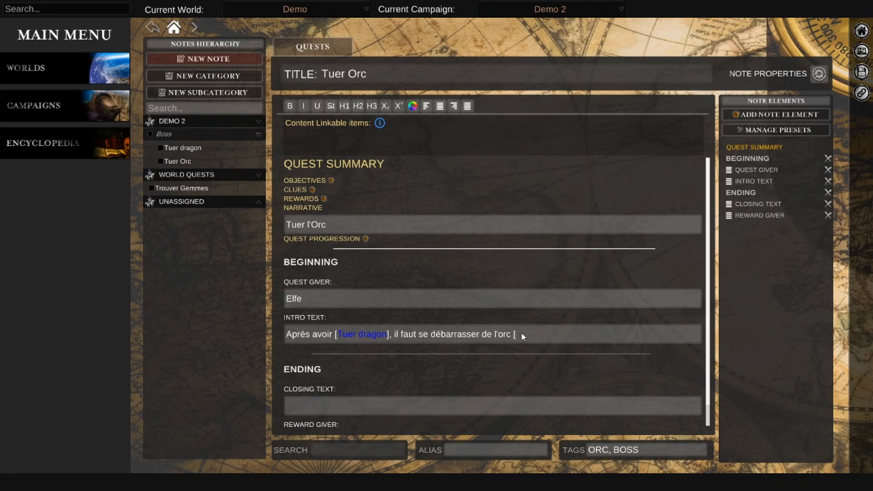
- Try looking up a linkable item with "[Bos" at the end of the intro text and remove the unfinished link
{"action": "type", "text": "o"}
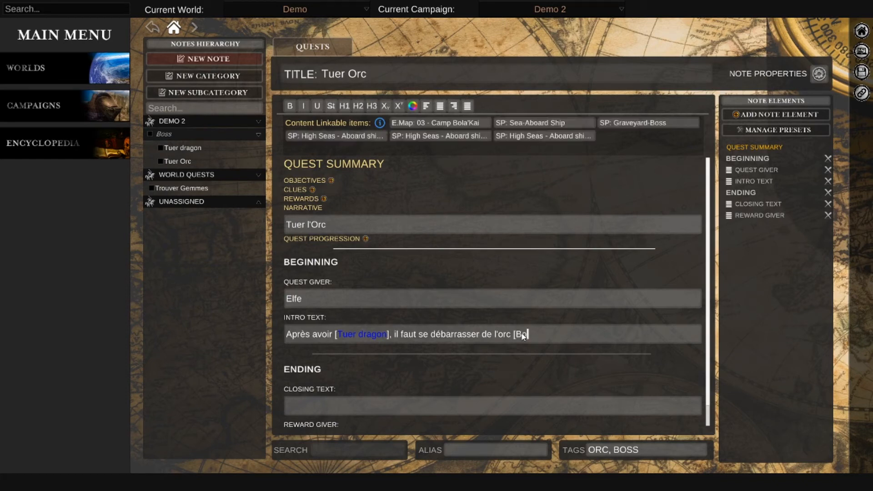
{"action": "type", "text": "s"}
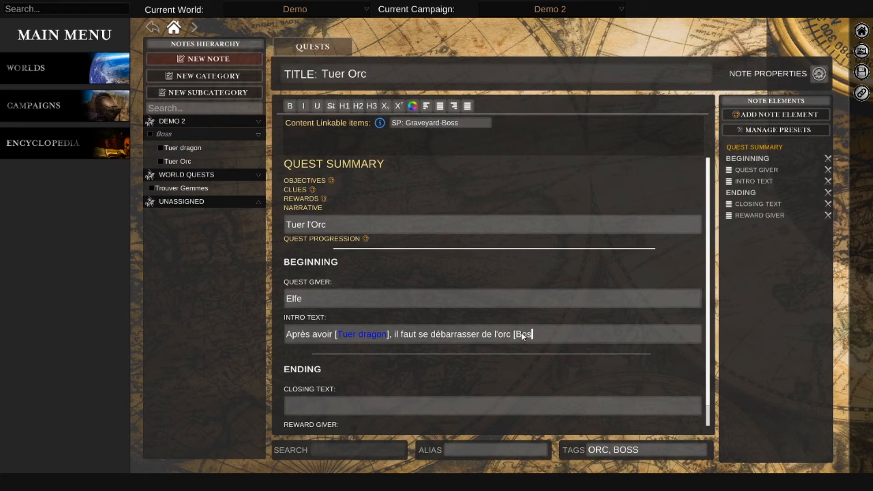
{"action": "key", "text": "BackSpace"}
{"action": "key", "text": "BackSpace"}
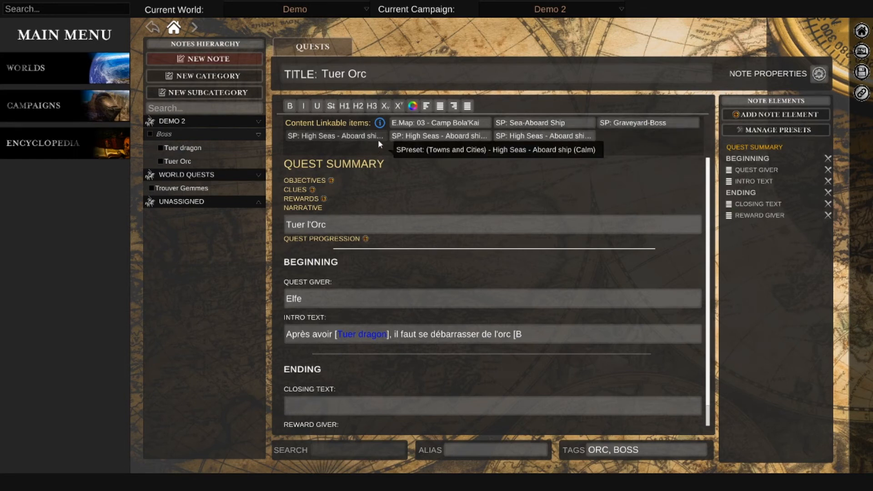
{"action": "mouse_move", "coordinate": [380, 125]}
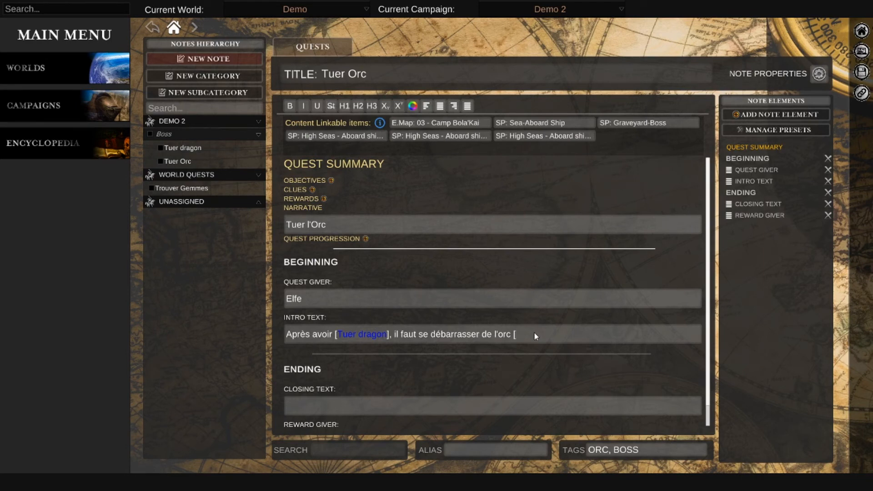
{"action": "key", "text": "BackSpace"}
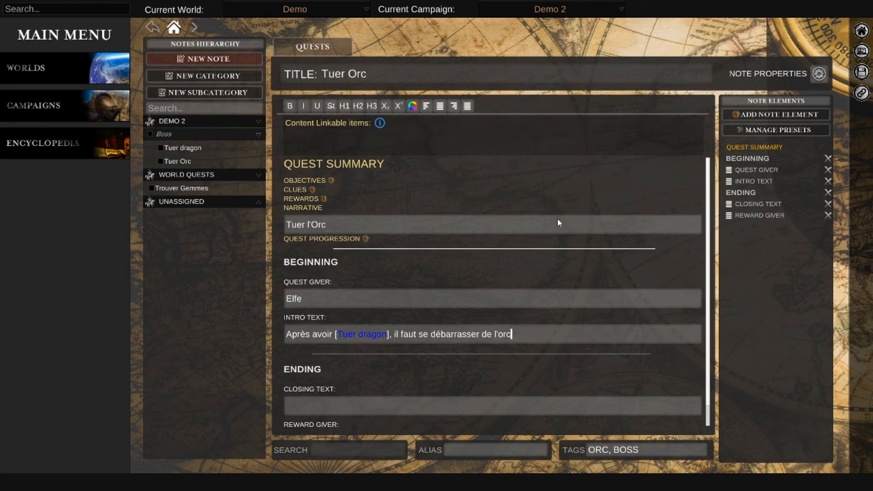
- Add a new note type named "Quetes specialisees" to the note presets, spelled without accents
{"action": "left_click", "coordinate": [856, 71]}
{"action": "left_click", "coordinate": [795, 128]}
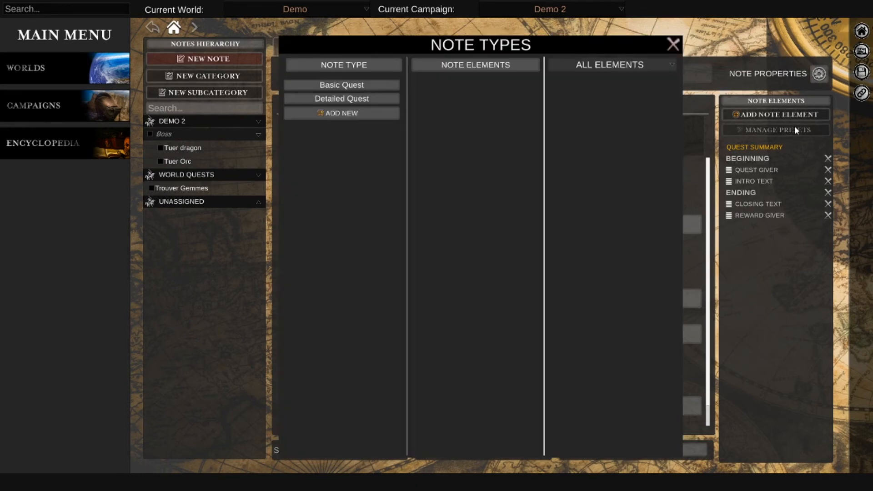
{"action": "left_click", "coordinate": [363, 112]}
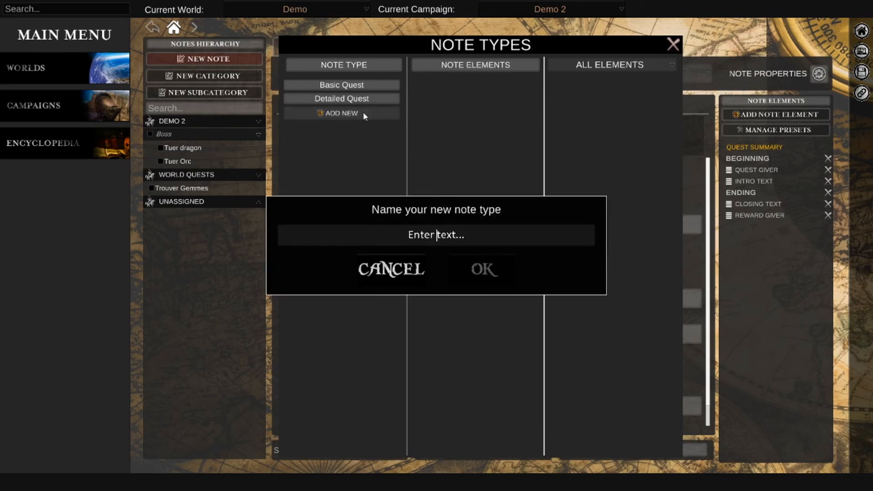
{"action": "type", "text": "Que"}
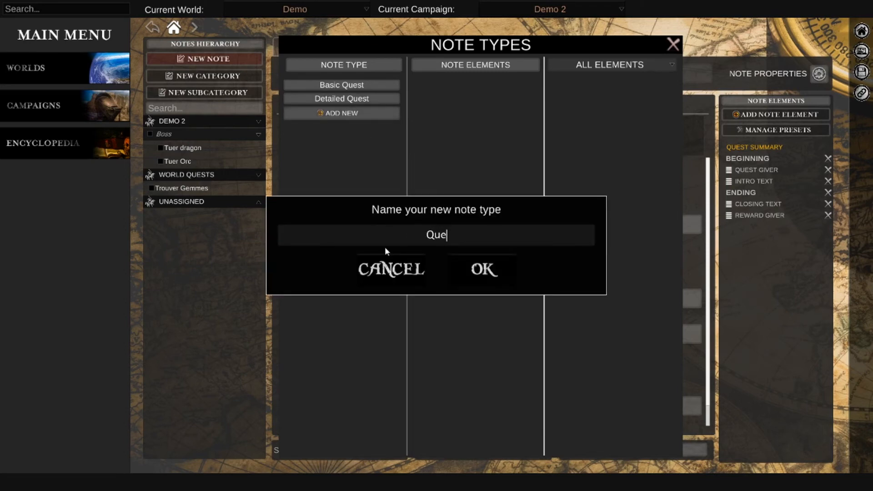
{"action": "type", "text": "tes spéci"}
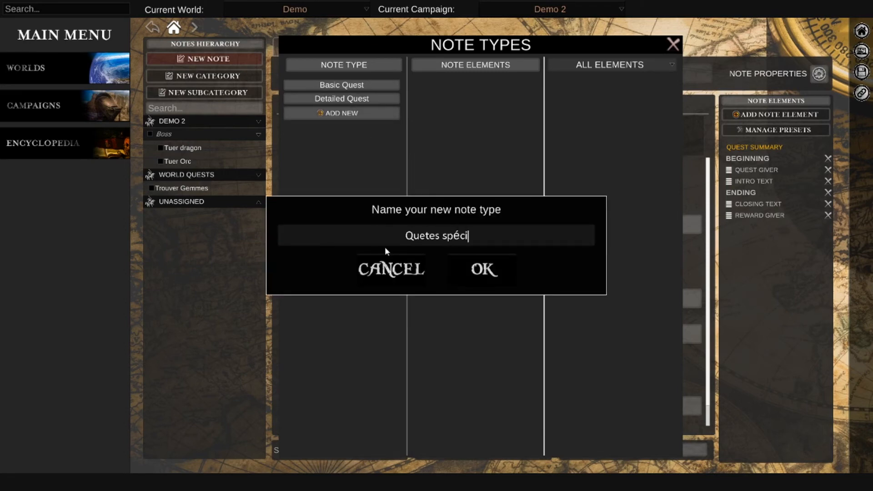
{"action": "type", "text": "alisées"}
{"action": "key", "text": "Left"}
{"action": "key", "text": "Left"}
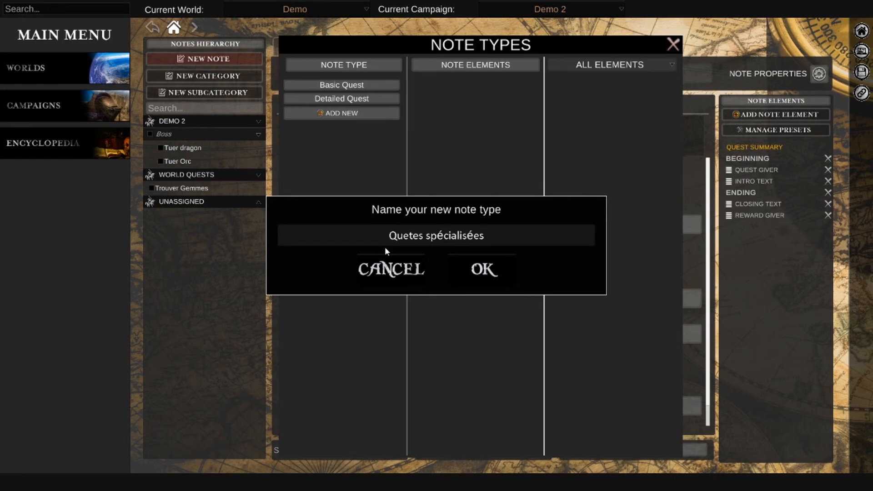
{"action": "key", "text": "shift+Left"}
{"action": "type", "text": "e"}
{"action": "key", "text": "Left"}
{"action": "key", "text": "Left"}
{"action": "key", "text": "Left"}
{"action": "key", "text": "Left"}
{"action": "key", "text": "Left"}
{"action": "key", "text": "Left"}
{"action": "key", "text": "Left"}
{"action": "key", "text": "shift+Left"}
{"action": "type", "text": "e"}
{"action": "key", "text": "Return"}
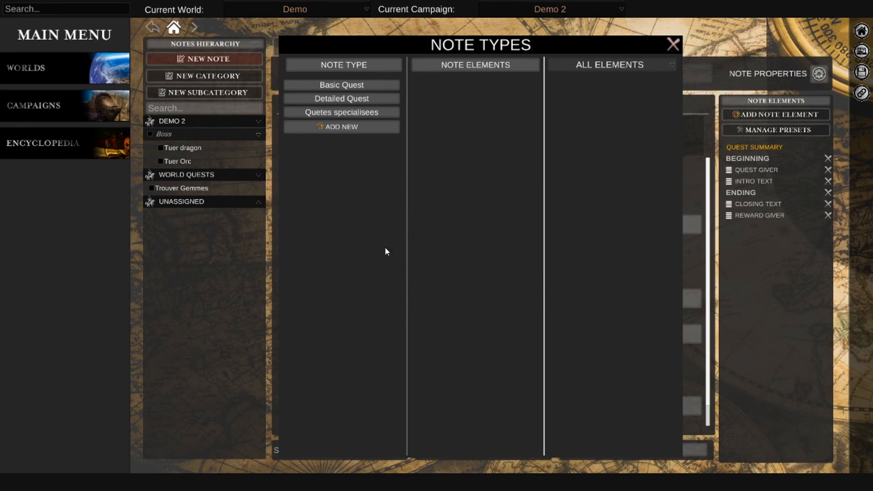
- Build the "Quetes specialisees" note type with Beginning holding Intro Text and Quest Giver, and Ending holding Reward Giver
{"action": "left_click", "coordinate": [347, 112]}
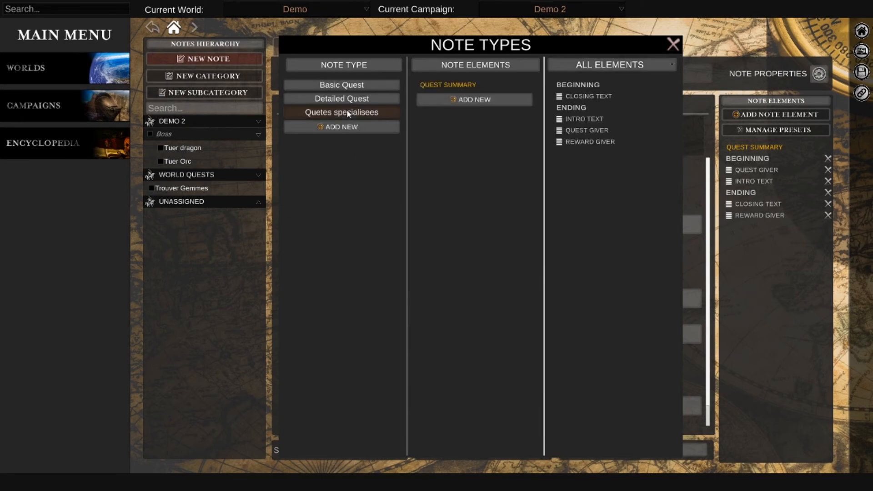
{"action": "left_click", "coordinate": [478, 95]}
{"action": "left_click_drag", "start_coordinate": [600, 89], "coordinate": [514, 93]}
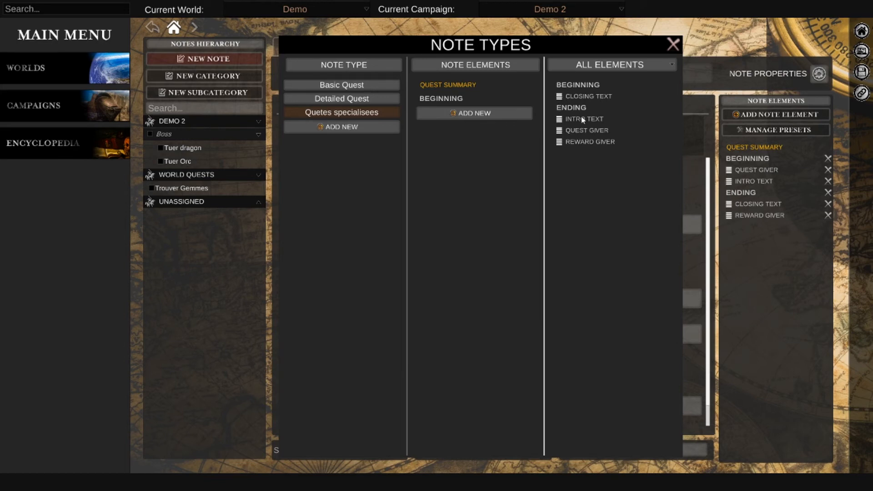
{"action": "left_click_drag", "start_coordinate": [500, 109], "coordinate": [497, 103]}
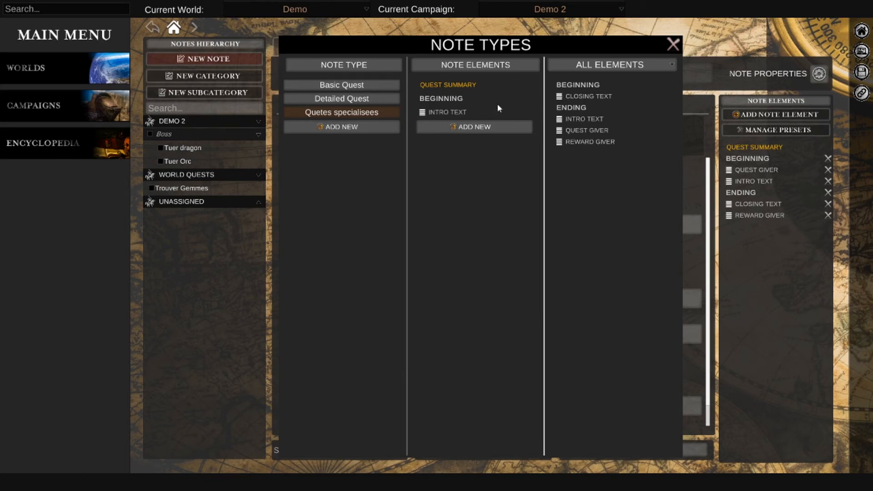
{"action": "left_click_drag", "start_coordinate": [589, 128], "coordinate": [496, 121]}
{"action": "left_click_drag", "start_coordinate": [579, 108], "coordinate": [486, 140]}
{"action": "left_click_drag", "start_coordinate": [584, 142], "coordinate": [477, 154]}
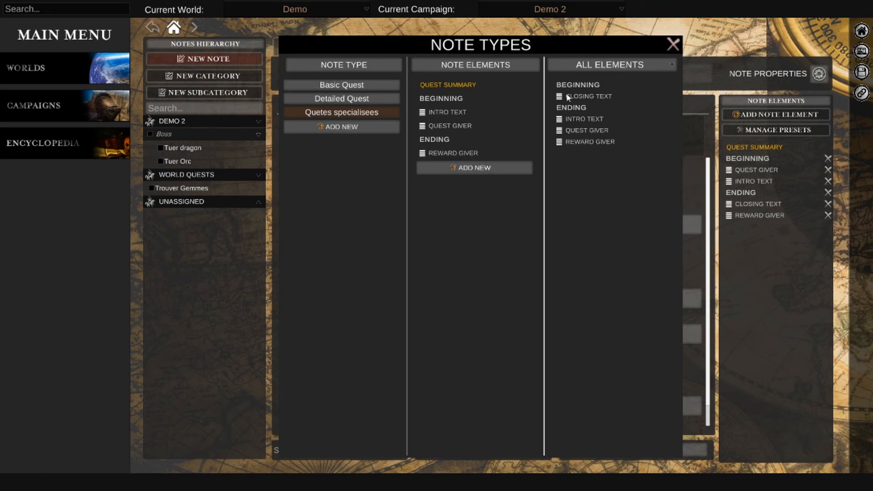
{"action": "left_click", "coordinate": [673, 45]}
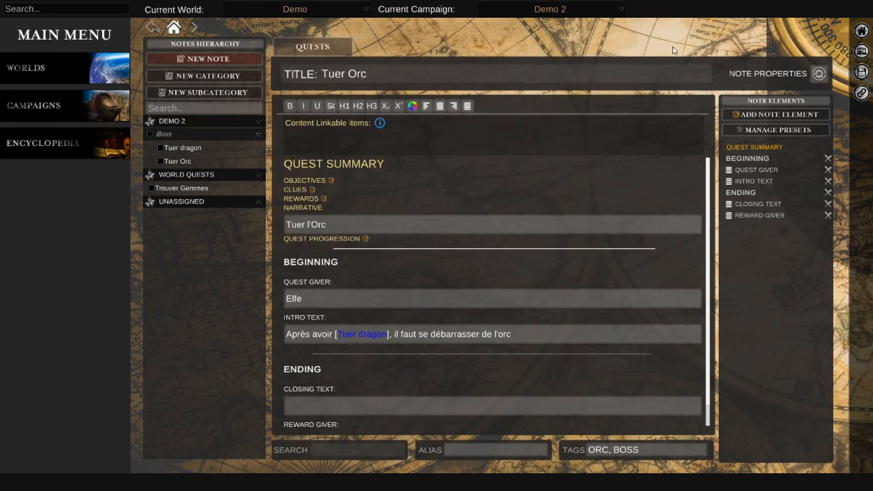
- Create a new note titled "Trouver epee", spelled without accents, using the "Quetes specialisees" note type
{"action": "left_click", "coordinate": [231, 58]}
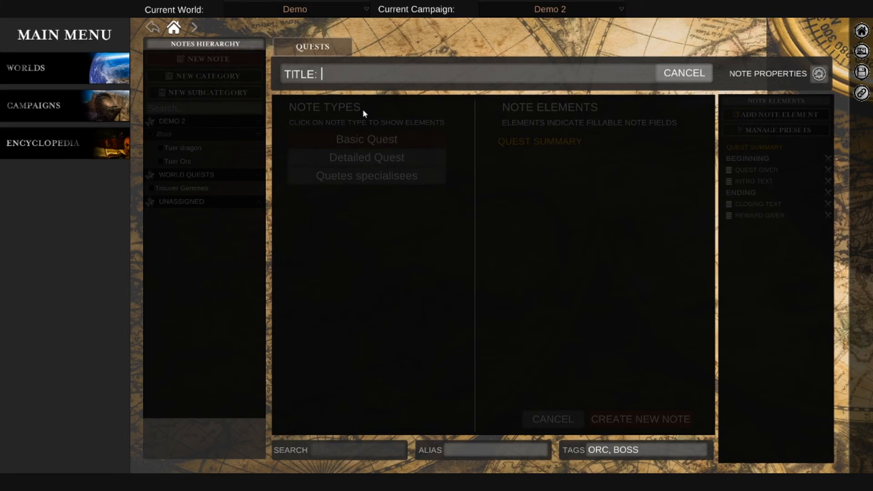
{"action": "type", "text": "Trouv"}
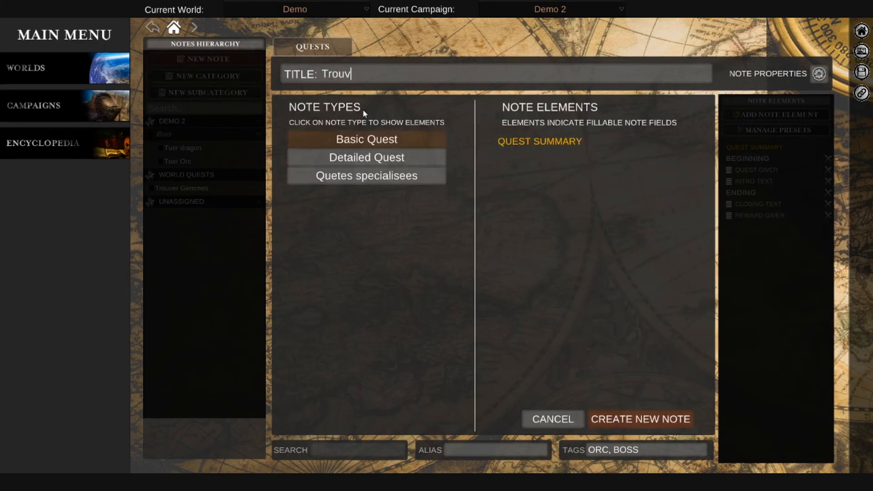
{"action": "type", "text": "er épée"}
{"action": "key", "text": "BackSpace"}
{"action": "type", "text": "e"}
{"action": "key", "text": "Left"}
{"action": "key", "text": "Left"}
{"action": "key", "text": "Left"}
{"action": "key", "text": "Left"}
{"action": "key", "text": "Delete"}
{"action": "type", "text": "e"}
{"action": "left_click", "coordinate": [363, 176]}
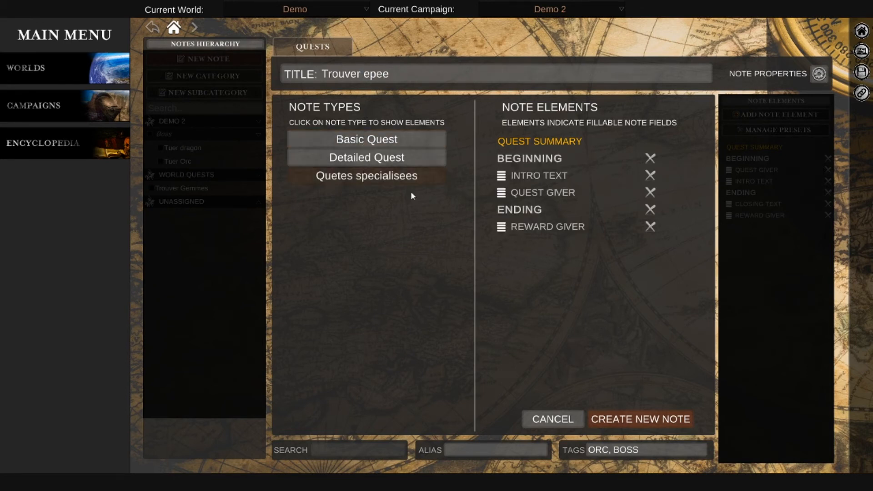
{"action": "left_click", "coordinate": [618, 422]}
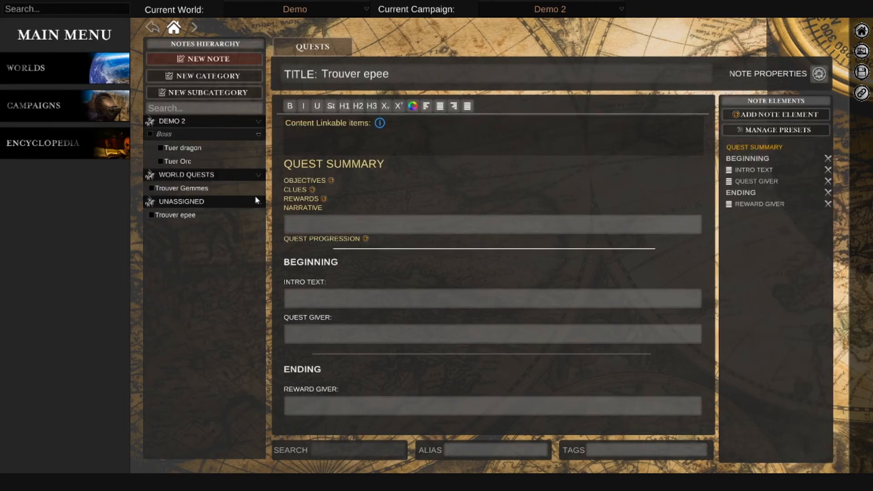
- Create a category named "Secondaires" under Demo 2 and move the "Trouver epee" note into it
{"action": "left_click", "coordinate": [207, 77]}
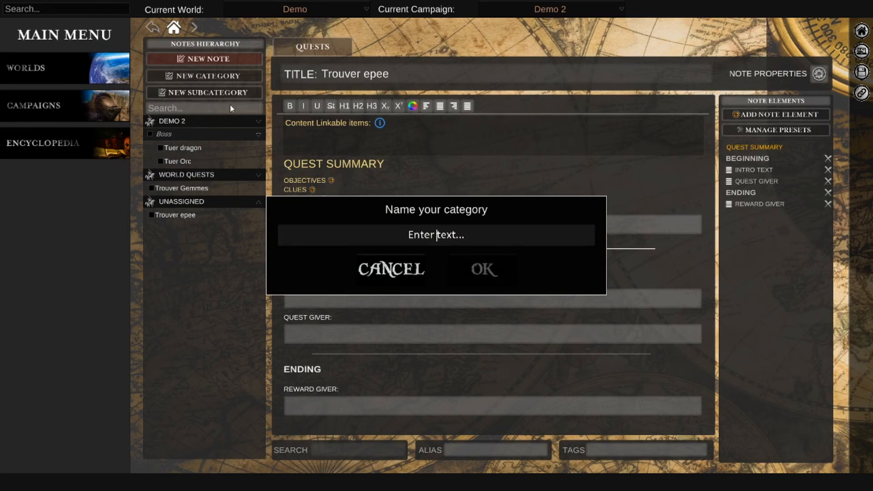
{"action": "type", "text": "Secondaires"}
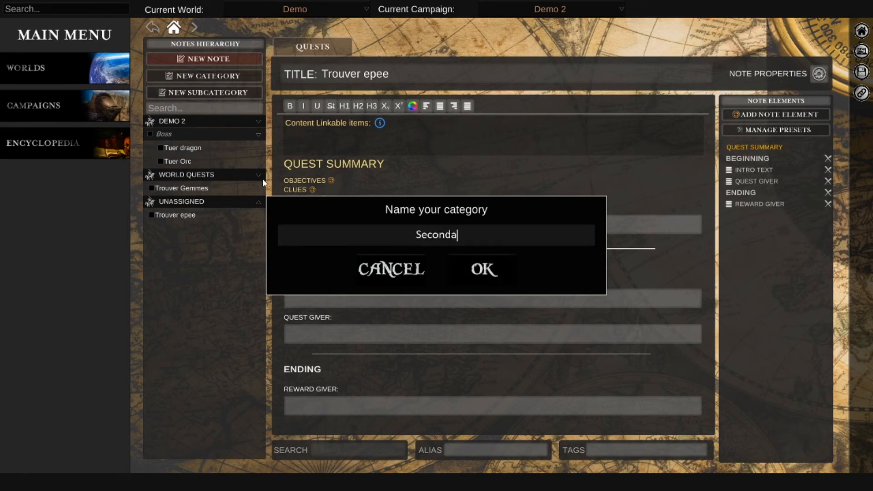
{"action": "key", "text": "Return"}
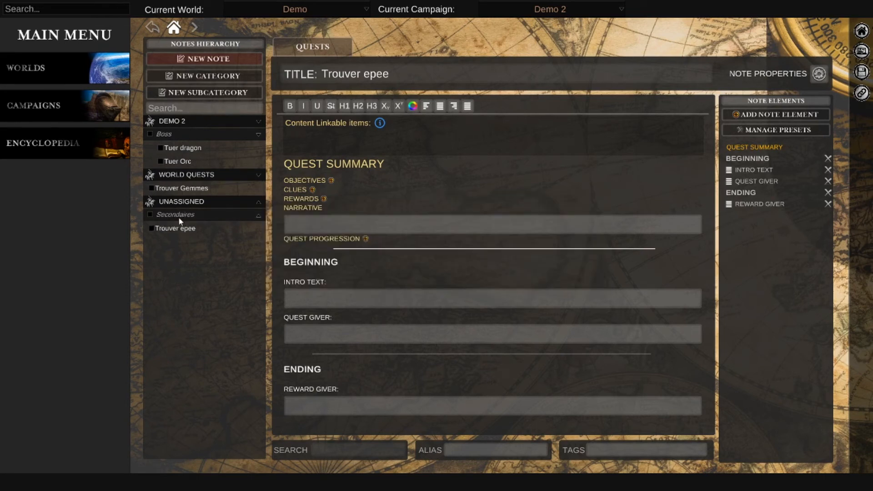
{"action": "left_click_drag", "start_coordinate": [179, 215], "coordinate": [181, 123]}
{"action": "left_click_drag", "start_coordinate": [182, 228], "coordinate": [186, 176]}
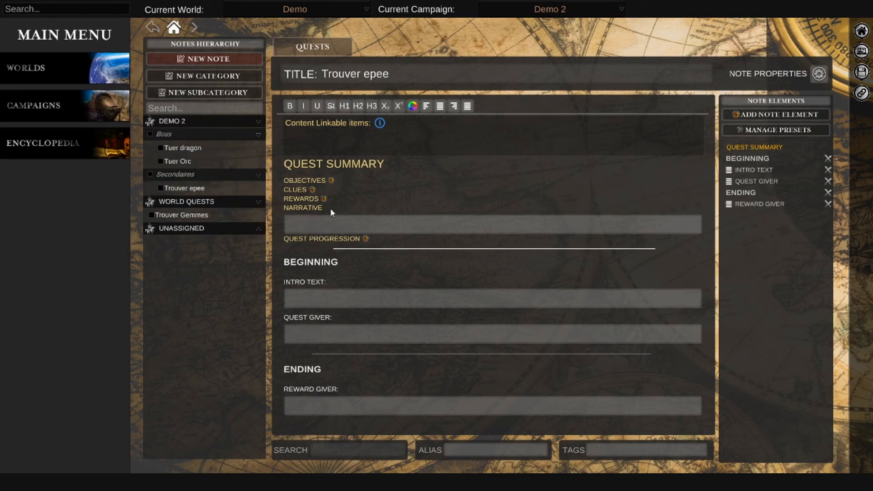
- Enter the narrative "Il faut trouver l'épée" and add an objective beginning with "Trouver" to the quest summary
{"action": "left_click", "coordinate": [325, 220]}
{"action": "type", "text": "Il faut trouver l'épée"}
{"action": "left_click", "coordinate": [331, 180]}
{"action": "left_click", "coordinate": [332, 194]}
{"action": "type", "text": "Trouver"}
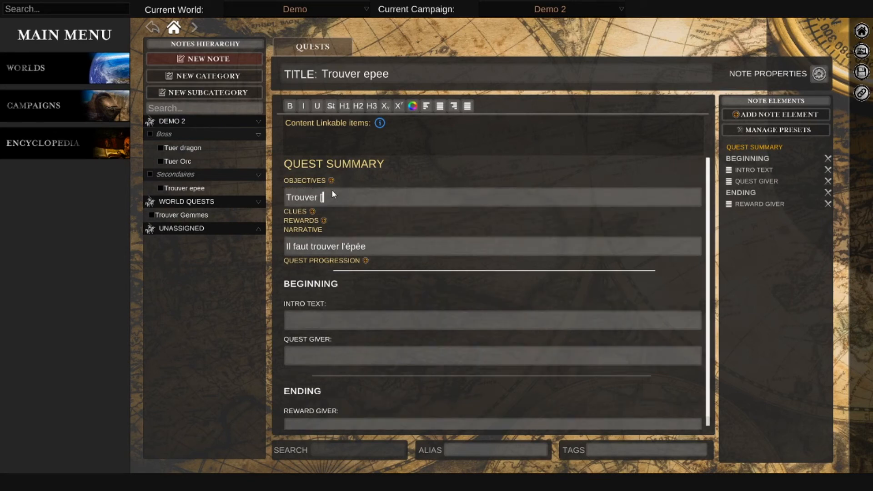
- Try looking up a linkable sword item with "[ep" and "[sw" in the objective and remove the unfinished link
{"action": "type", "text": " [ep"}
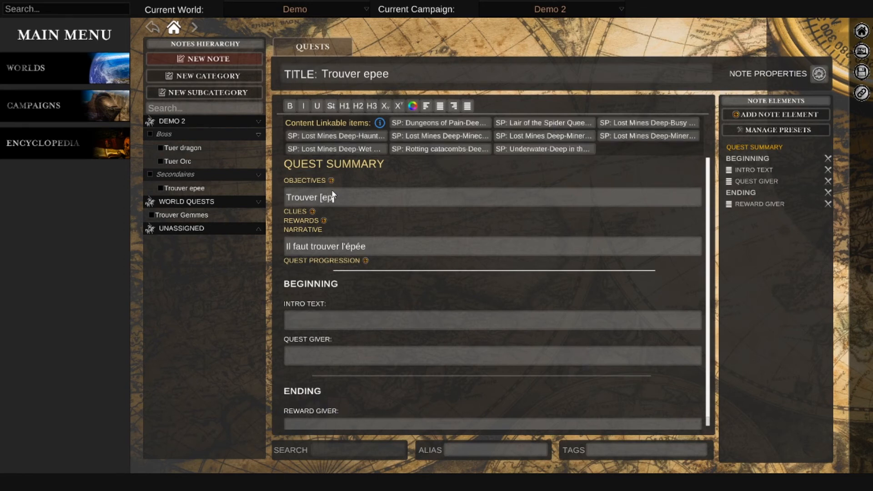
{"action": "key", "text": "BackSpace"}
{"action": "key", "text": "BackSpace"}
{"action": "type", "text": "sw"}
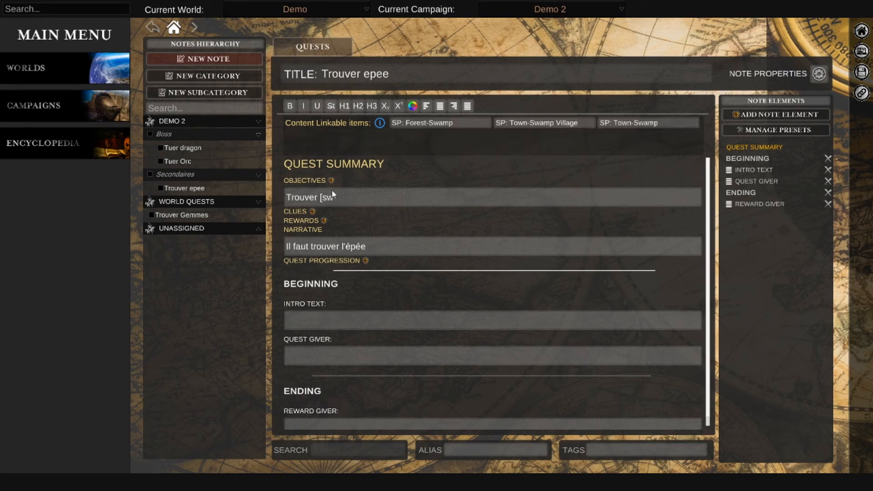
{"action": "key", "text": "BackSpace"}
{"action": "key", "text": "BackSpace"}
{"action": "key", "text": "BackSpace"}
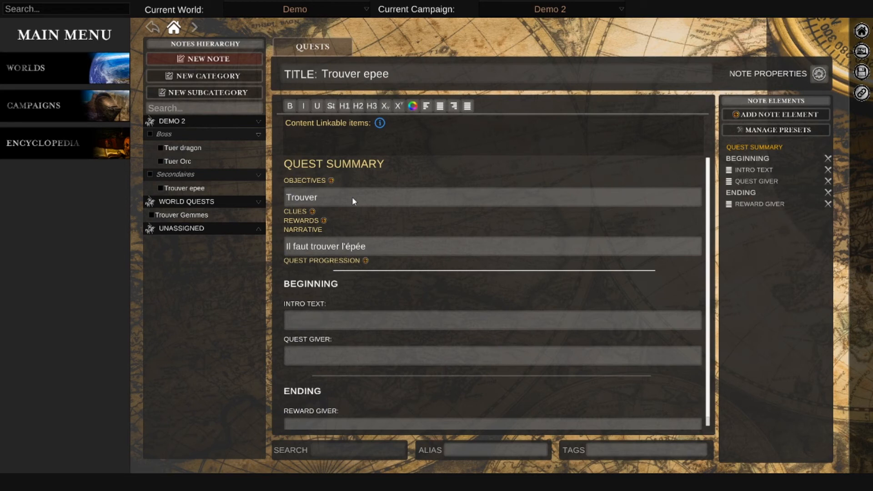
- Complete the objective as "Trouver l'épée" and enter the intro text "On vous demande de trouver l'épée"
{"action": "type", "text": "l'épée"}
{"action": "left_click", "coordinate": [341, 320]}
{"action": "type", "text": "On vous demande de trouver "}
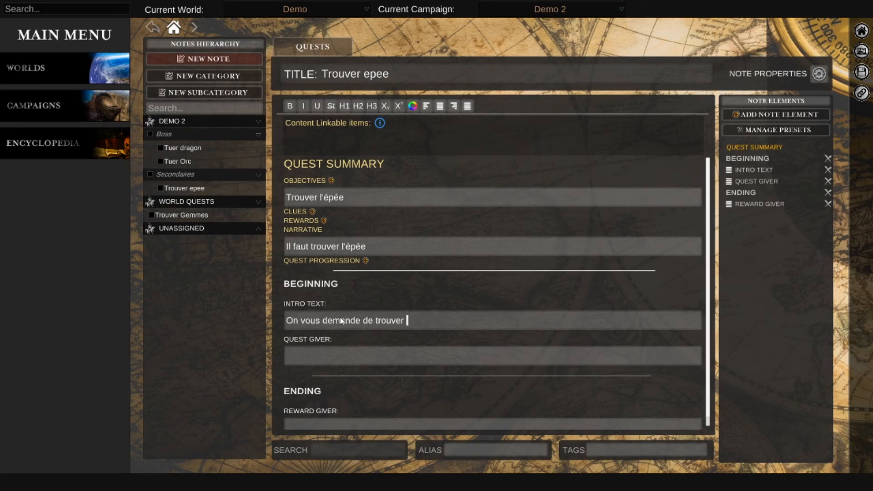
{"action": "type", "text": "l'épée"}
- Set the quest giver to "Tavernier" and the reward giver to "Chevalier" in the "Trouver epee" note
{"action": "left_click", "coordinate": [337, 356]}
{"action": "type", "text": "Tavern"}
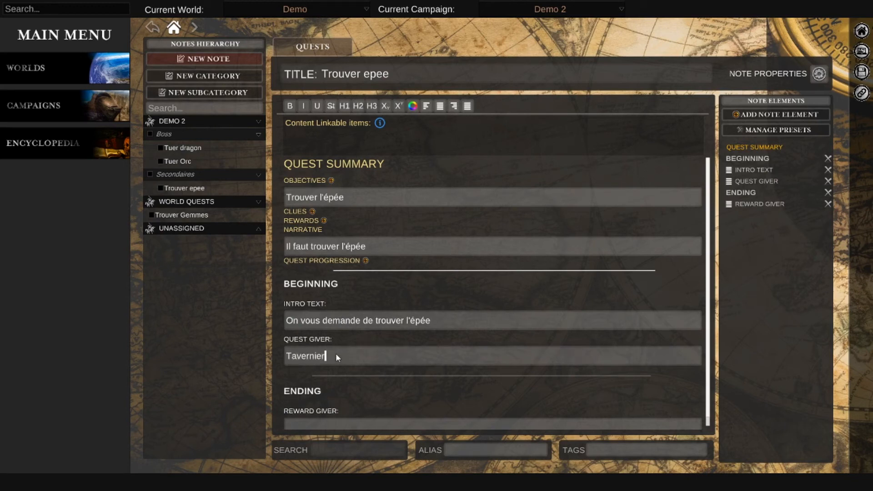
{"action": "type", "text": "ier"}
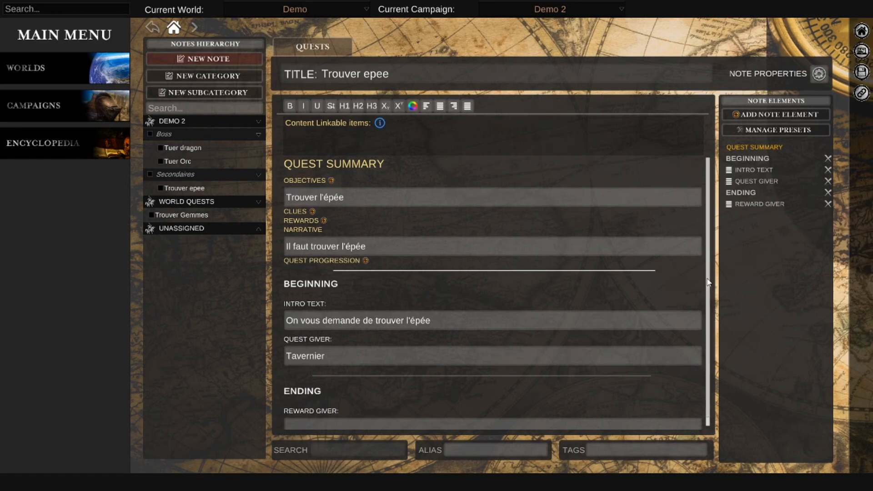
{"action": "scroll", "coordinate": [704, 334], "scroll_direction": "down", "scroll_amount": 1}
{"action": "left_click", "coordinate": [603, 422]}
{"action": "type", "text": "Chevalier"}
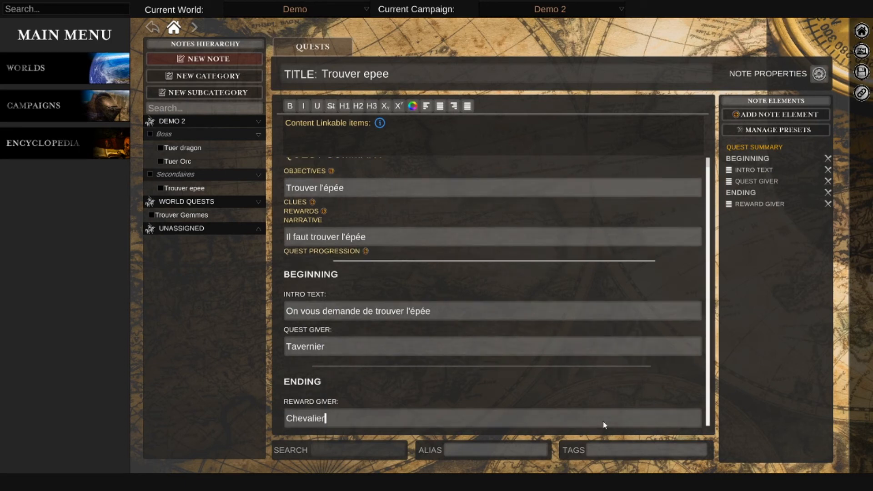
- Extend the intro text with "du chevalier" and tag the "Trouver epee" note with "objets, secondaires"
{"action": "left_click", "coordinate": [494, 313]}
{"action": "type", "text": "du cheval"}
{"action": "left_click", "coordinate": [608, 448]}
{"action": "type", "text": "objet, secondaires"}
{"action": "left_click", "coordinate": [608, 450]}
{"action": "type", "text": ","}
{"action": "key", "text": "Left"}
{"action": "key", "text": "Left"}
{"action": "key", "text": "Left"}
{"action": "key", "text": "Left"}
{"action": "key", "text": "Left"}
{"action": "key", "text": "Left"}
{"action": "key", "text": "Left"}
{"action": "key", "text": "Left"}
{"action": "key", "text": "Left"}
{"action": "key", "text": "Left"}
{"action": "key", "text": "Left"}
{"action": "key", "text": "Left"}
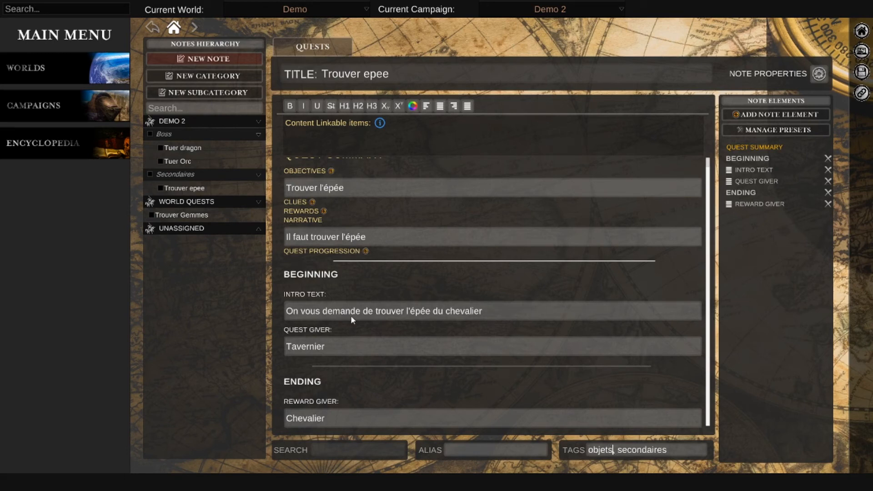
- Add an "s" in the "Tuer Orc" note's tags and view the "Trouver epee" and "Trouver Gemmes" notes
{"action": "left_click", "coordinate": [185, 162]}
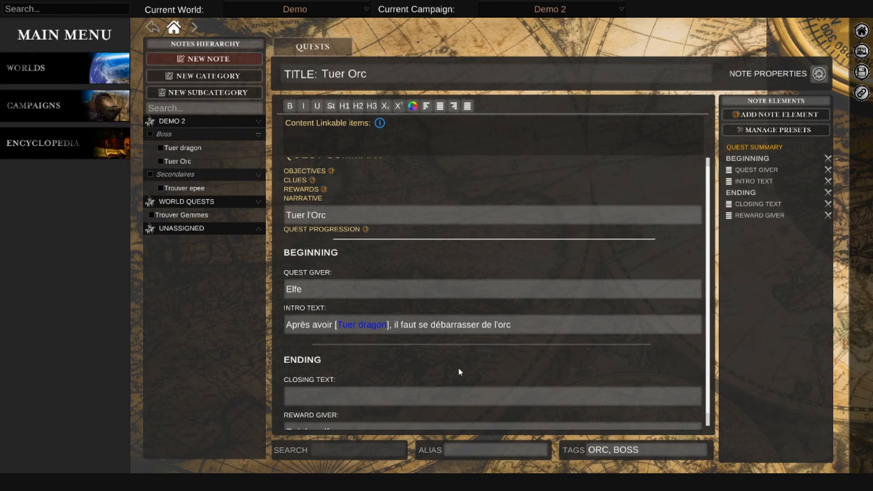
{"action": "left_click", "coordinate": [612, 453]}
{"action": "type", "text": "s"}
{"action": "left_click", "coordinate": [191, 186]}
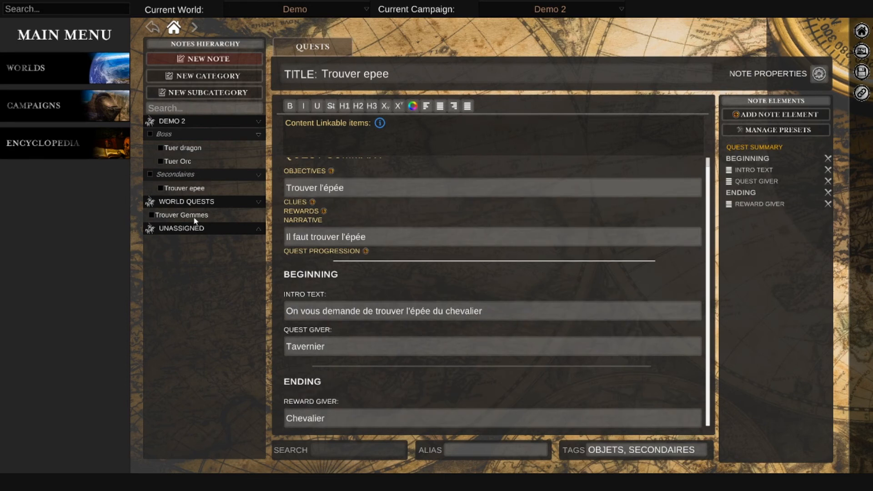
{"action": "left_click", "coordinate": [195, 217]}
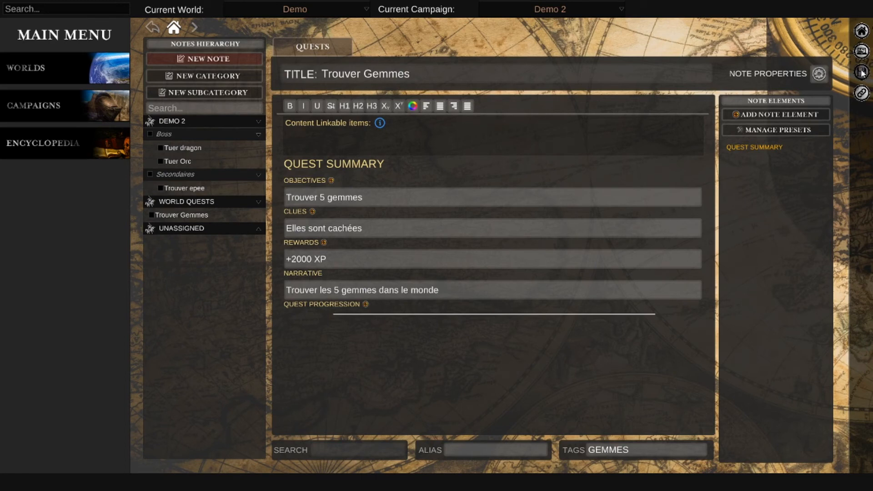
- Examine the active world and campaign on the application's start screen and return to the Encyclopedia
{"action": "mouse_move", "coordinate": [866, 19]}
{"action": "left_click", "coordinate": [863, 32]}
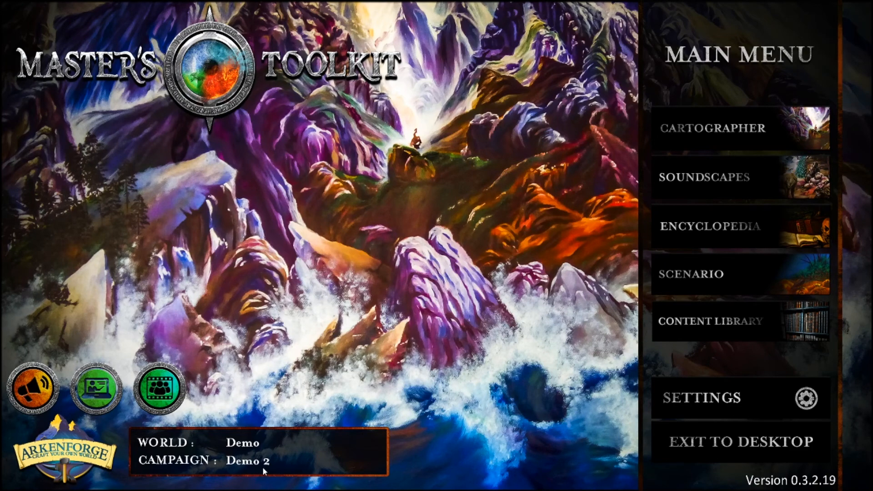
{"action": "left_click", "coordinate": [676, 227]}
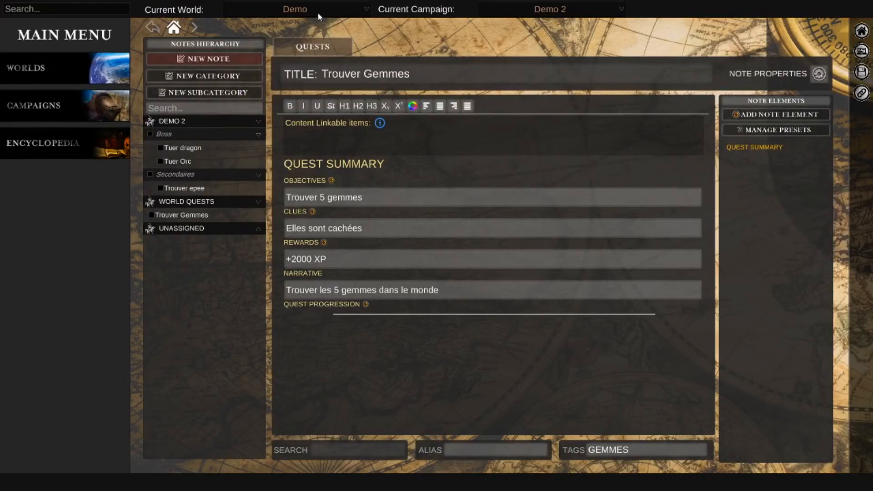
- Switch the current world to Demo 2 and check the active world and campaign on the start screen before reopening the Encyclopedia
{"action": "left_click", "coordinate": [318, 17]}
{"action": "left_click", "coordinate": [317, 44]}
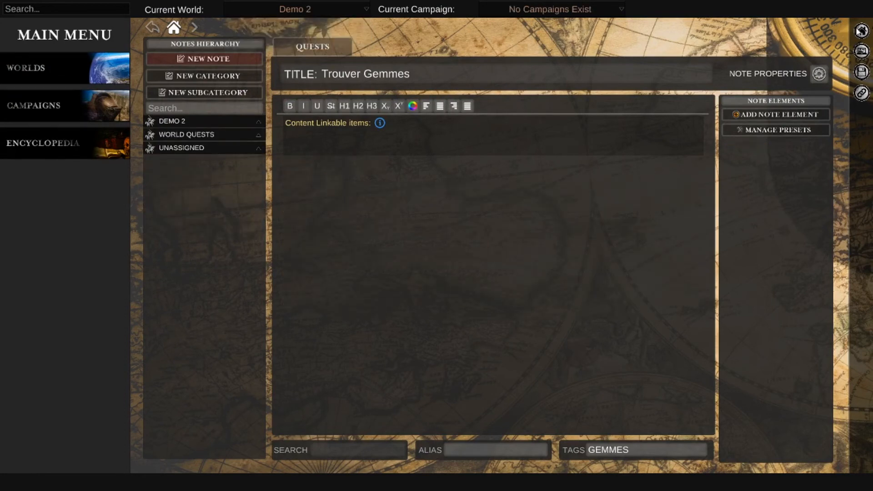
{"action": "mouse_move", "coordinate": [862, 32]}
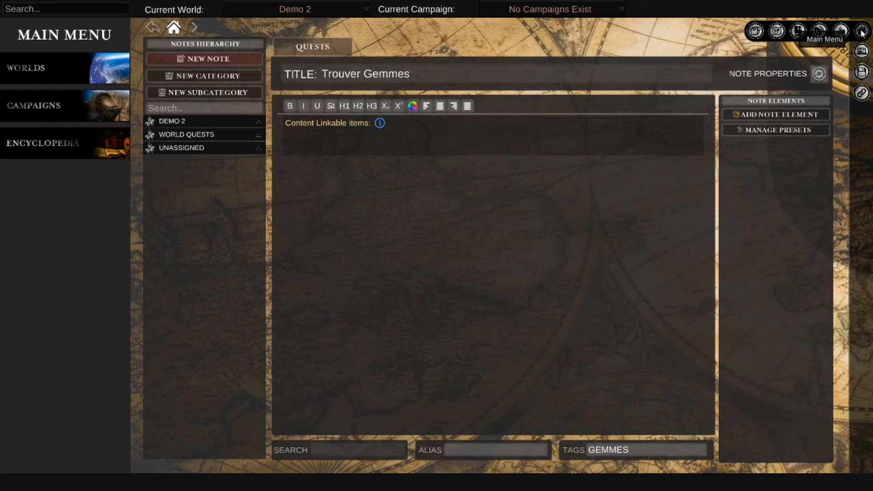
{"action": "left_click", "coordinate": [862, 32]}
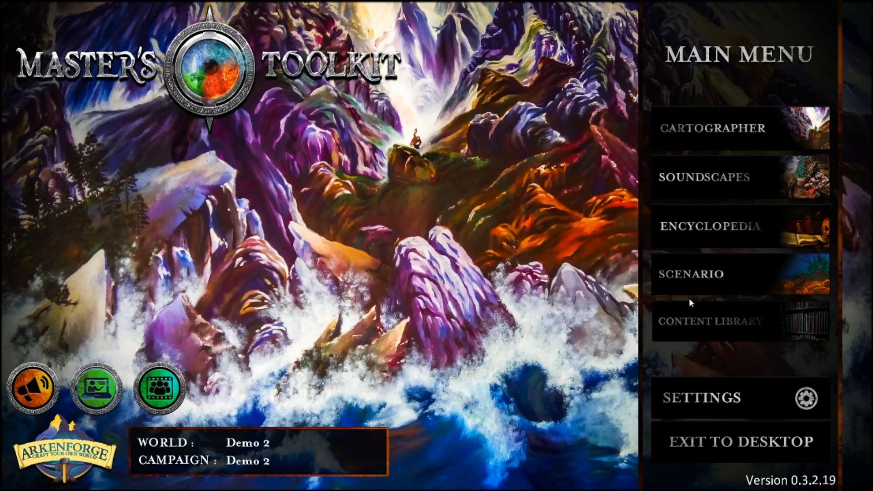
{"action": "left_click", "coordinate": [708, 216]}
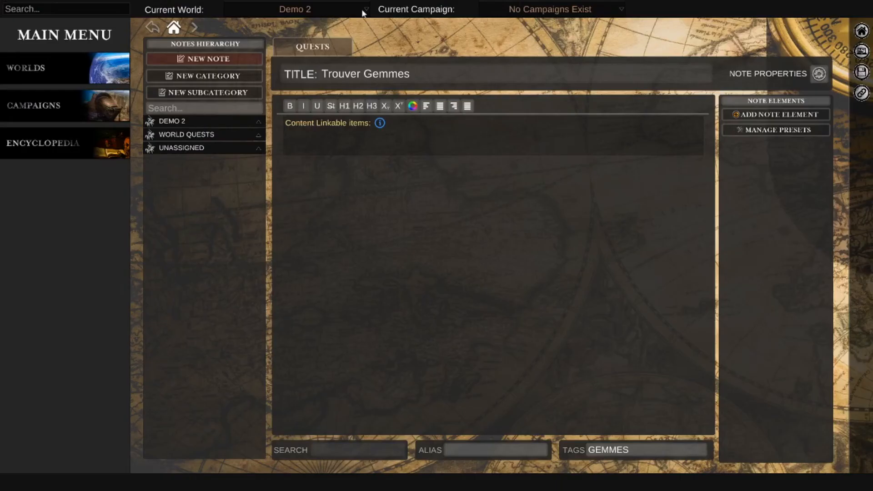
- Select the Demo campaign of the Demo world and switch the current world back to Demo 2
{"action": "left_click", "coordinate": [312, 10]}
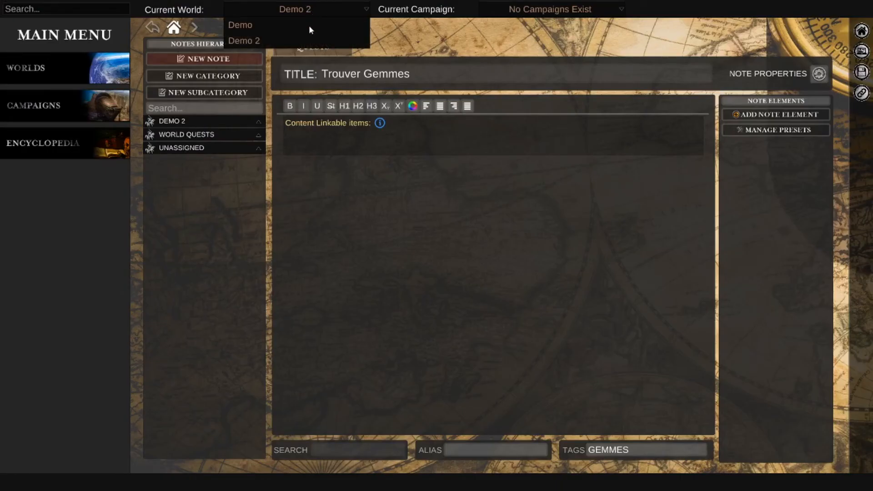
{"action": "left_click", "coordinate": [310, 26]}
{"action": "left_click", "coordinate": [535, 10]}
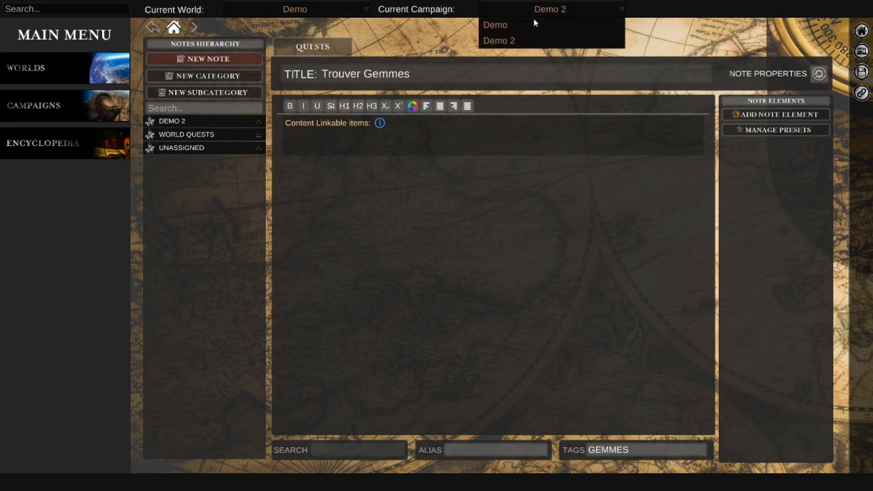
{"action": "left_click", "coordinate": [534, 26]}
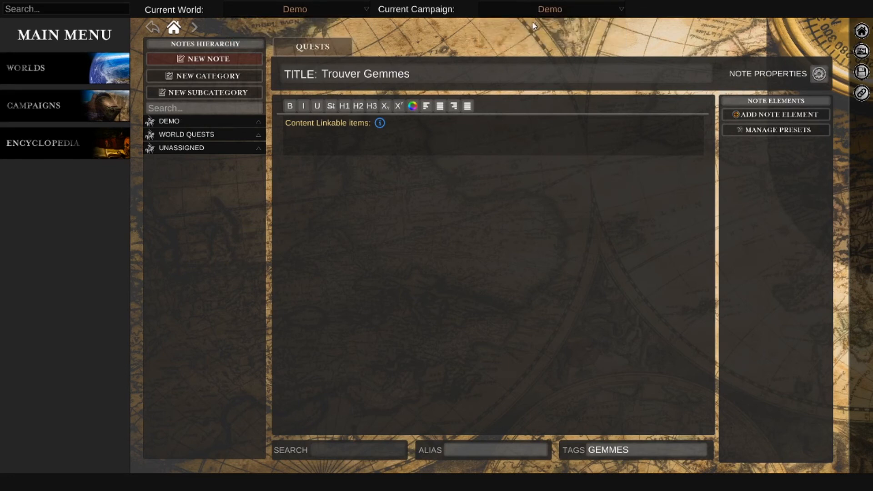
{"action": "left_click", "coordinate": [291, 9]}
{"action": "left_click", "coordinate": [294, 41]}
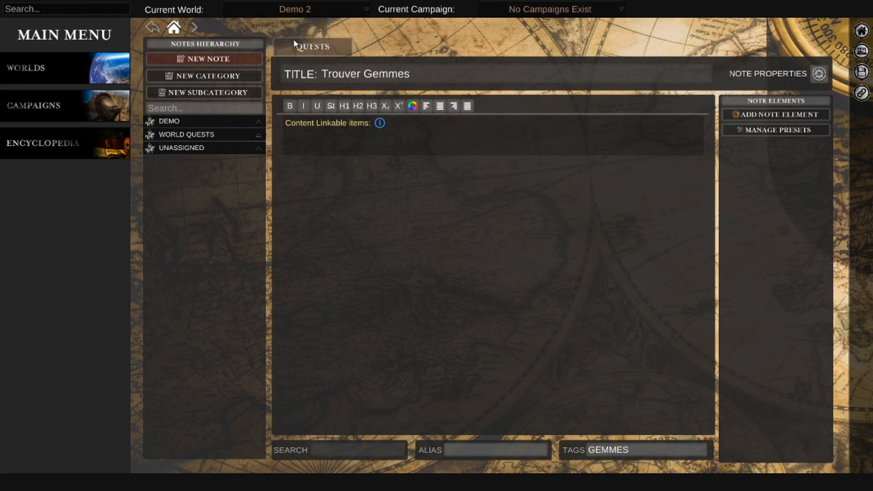
- Return to the start screen from the Encyclopedia, view the display settings for the GM and secondary screens, and close them
{"action": "left_click", "coordinate": [862, 33]}
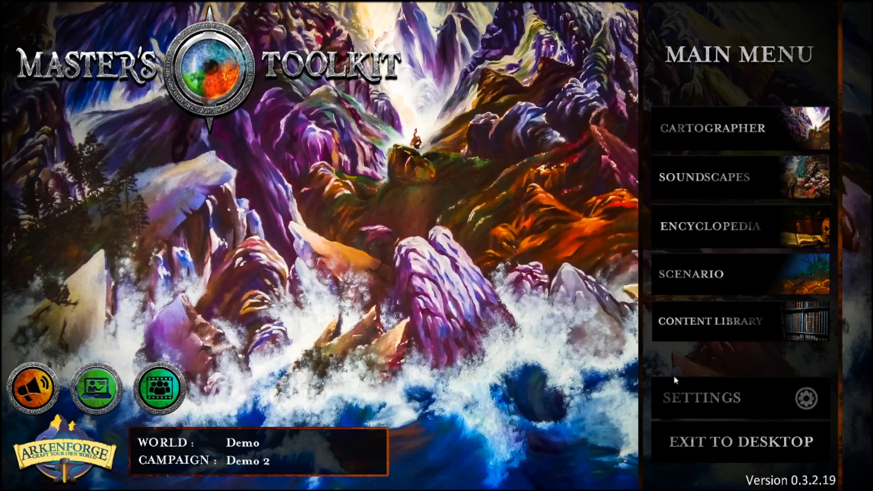
{"action": "left_click", "coordinate": [690, 399]}
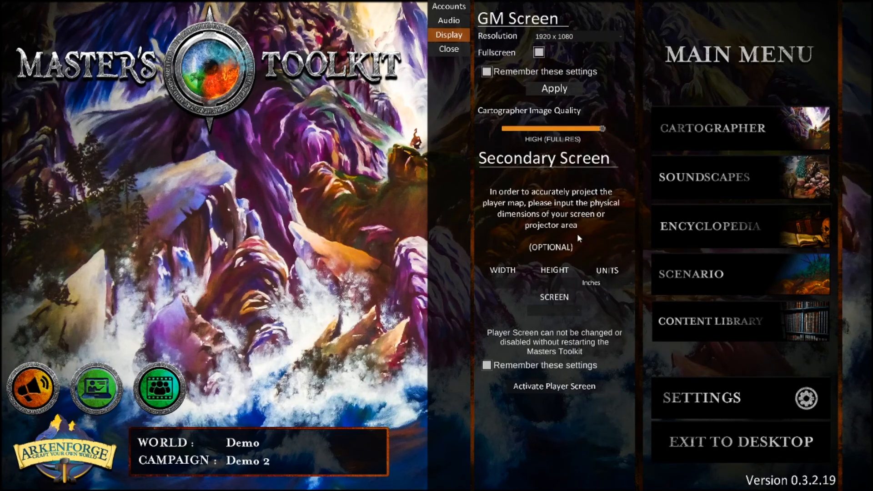
{"action": "left_click", "coordinate": [689, 408]}
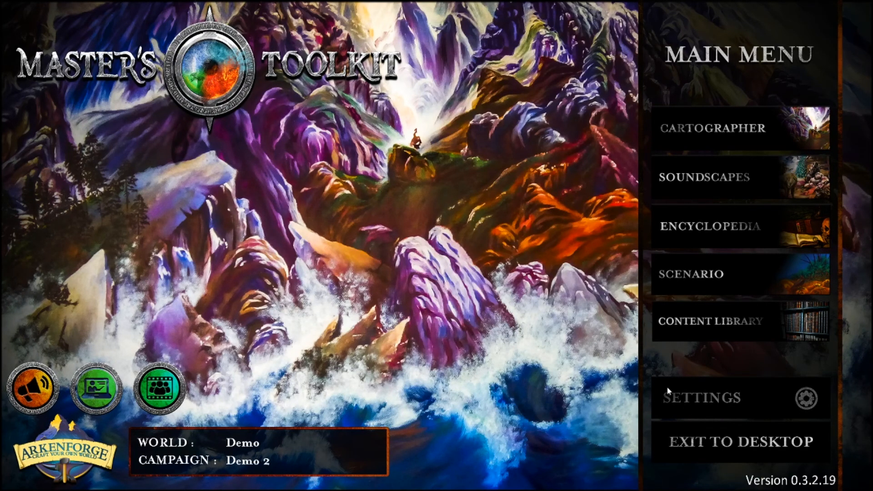
- Open Scenario mode to view the Demo 2 quest list, checking the active world and campaign on the start screen before reopening it
{"action": "left_click", "coordinate": [692, 294]}
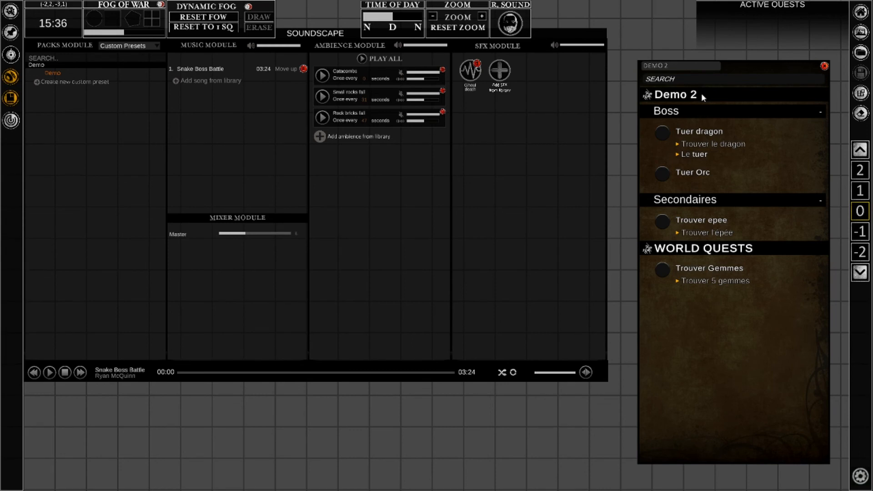
{"action": "left_click", "coordinate": [861, 11]}
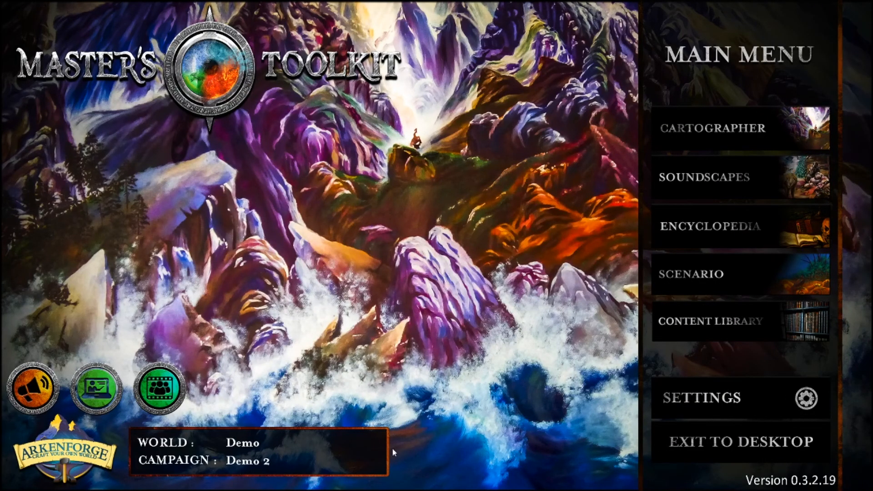
{"action": "left_click", "coordinate": [678, 280]}
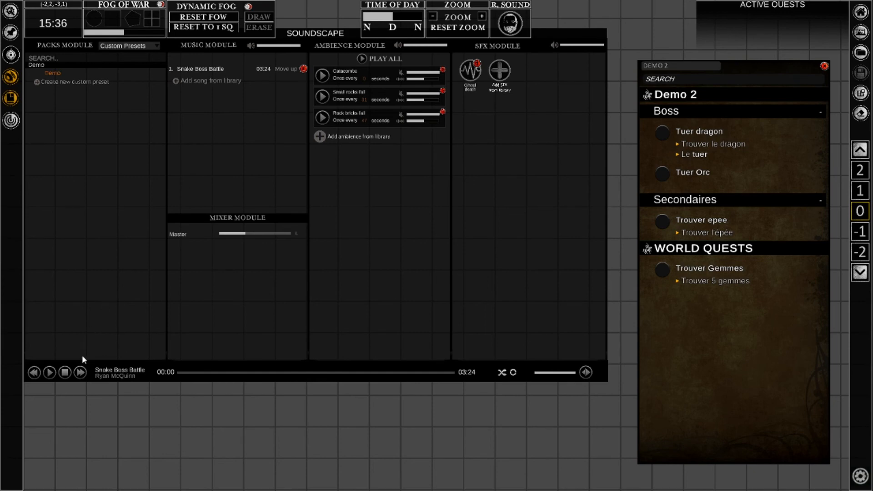
- Play the "Snake Boss Battle" track with all ambience sounds and lower the music volume slightly
{"action": "left_click", "coordinate": [49, 372]}
{"action": "left_click", "coordinate": [388, 57]}
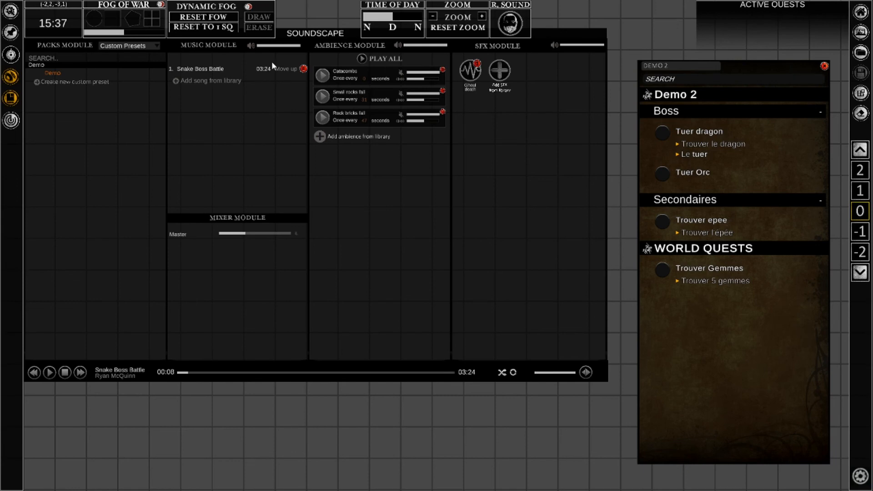
{"action": "left_click_drag", "start_coordinate": [293, 46], "coordinate": [286, 46]}
{"action": "left_click_drag", "start_coordinate": [286, 47], "coordinate": [285, 47]}
- Move the quest list over the SFX module, track "Tuer dragon" and mark its "Trouver le dragon" objective complete
{"action": "left_click_drag", "start_coordinate": [737, 67], "coordinate": [557, 30]}
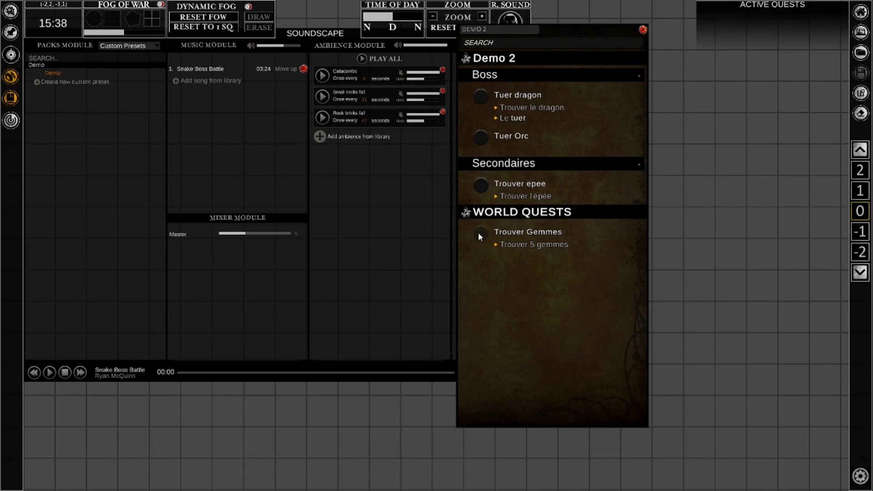
{"action": "left_click", "coordinate": [481, 97]}
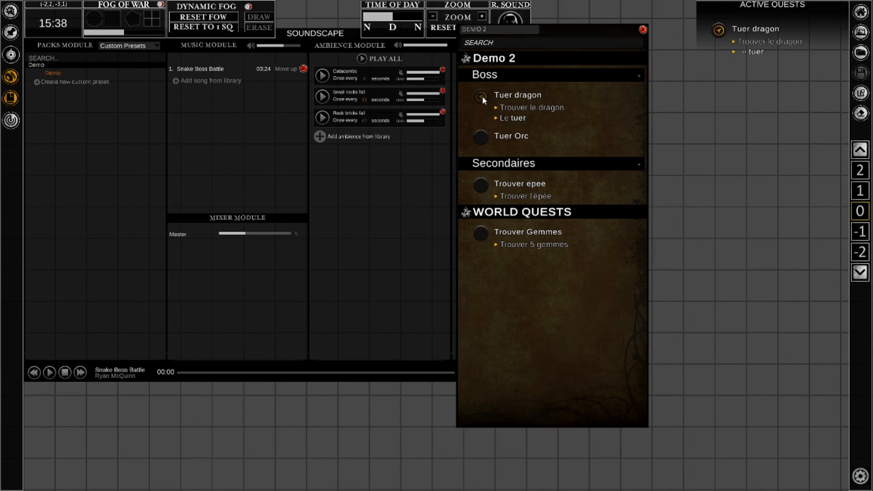
{"action": "left_click", "coordinate": [735, 42]}
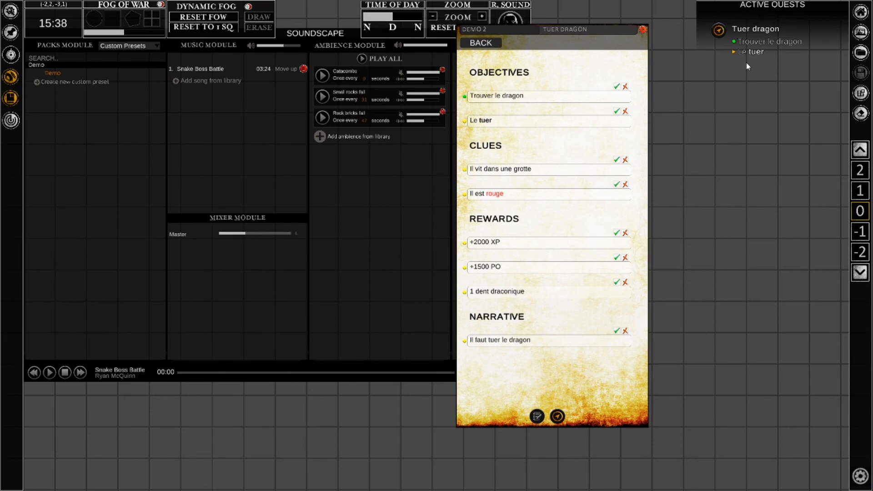
- Mark the "Le tuer" objective as failed and try to track the failed "Tuer dragon" quest from the quest list
{"action": "left_click", "coordinate": [625, 111]}
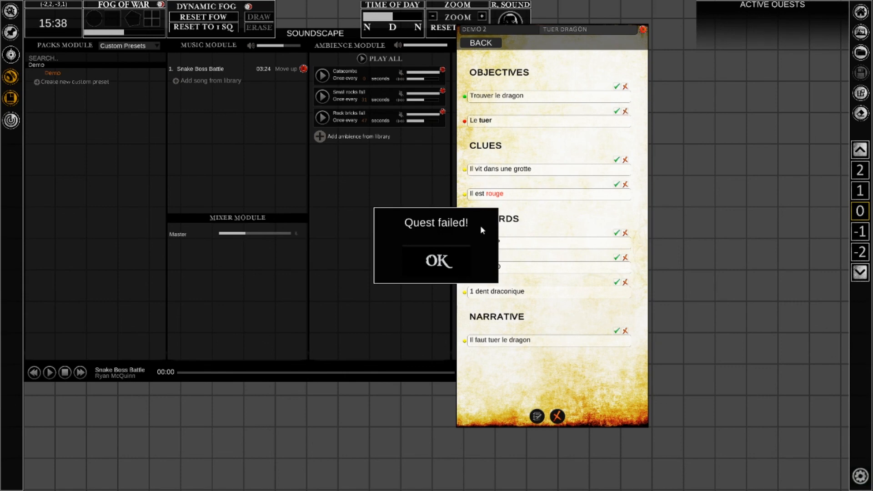
{"action": "left_click", "coordinate": [442, 263]}
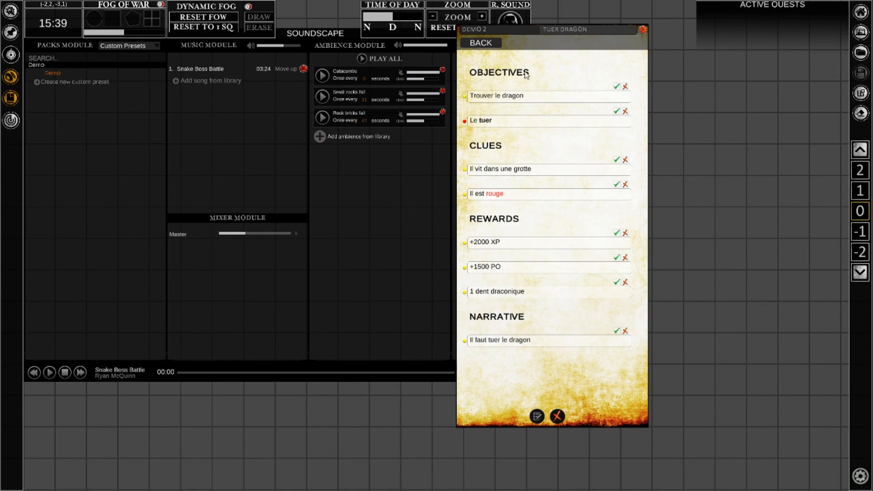
{"action": "left_click", "coordinate": [481, 43]}
{"action": "left_click", "coordinate": [479, 92]}
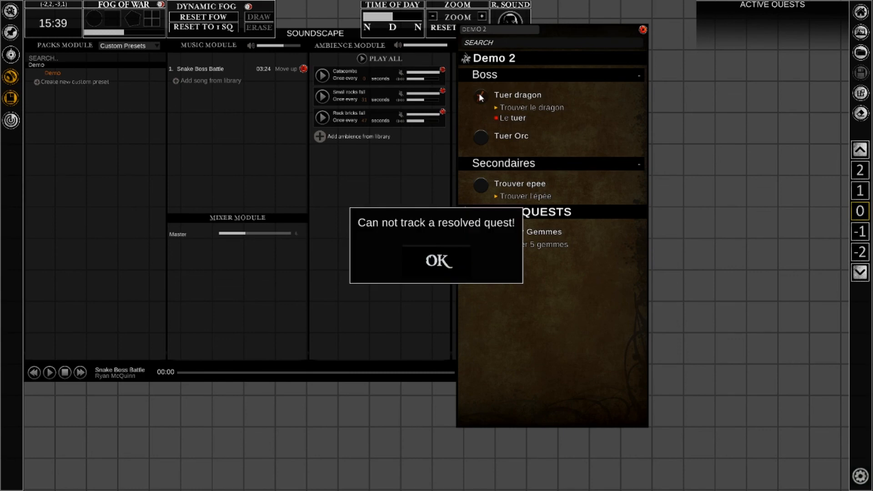
{"action": "left_click", "coordinate": [443, 260]}
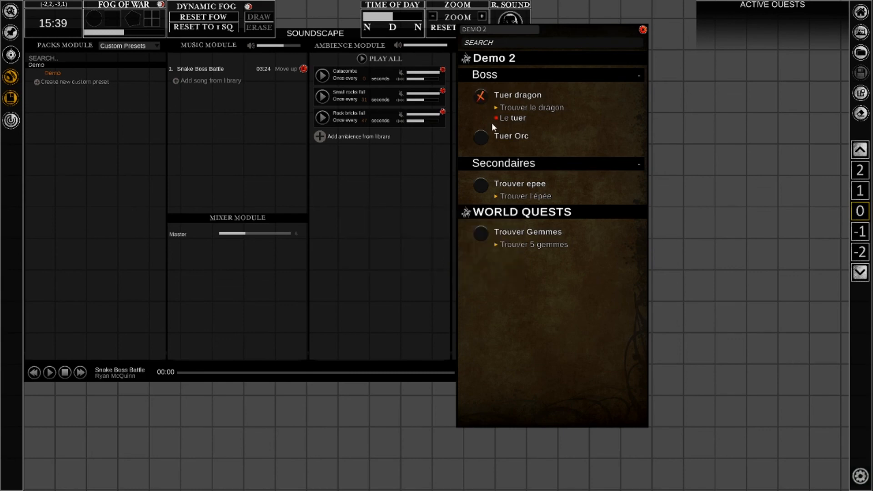
- Clear the failed mark on "Le tuer", complete "Trouver le dragon" and track the "Tuer dragon" quest again
{"action": "left_click", "coordinate": [503, 94]}
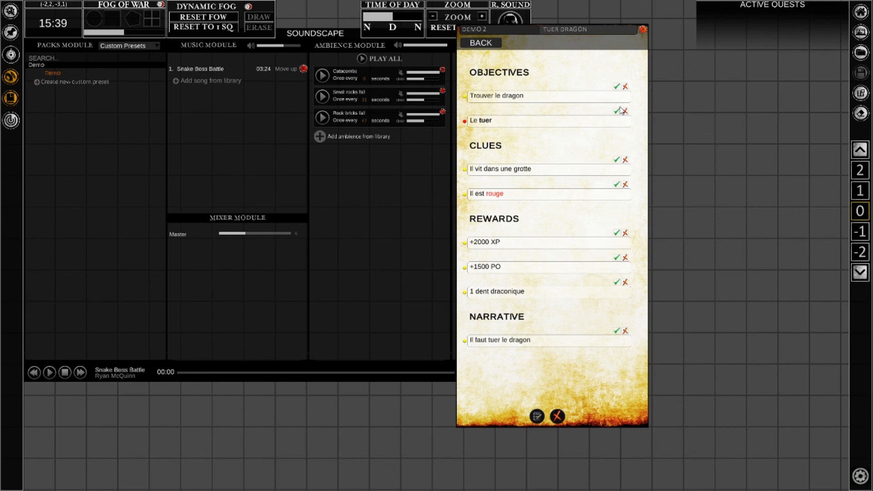
{"action": "left_click", "coordinate": [626, 112]}
{"action": "left_click", "coordinate": [617, 88]}
{"action": "left_click", "coordinate": [495, 44]}
{"action": "left_click", "coordinate": [482, 99]}
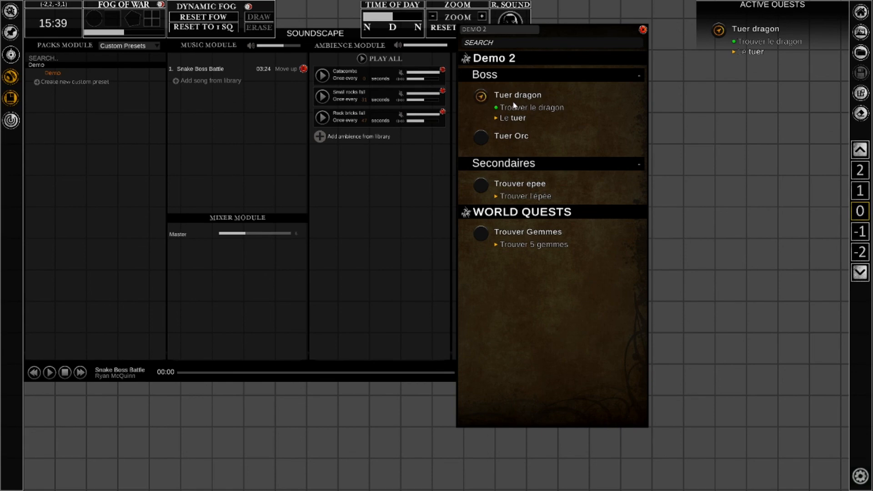
- Mark the "Le tuer" objective complete, try to track the resolved "Tuer dragon" quest, and return to the quest list
{"action": "left_click", "coordinate": [734, 51]}
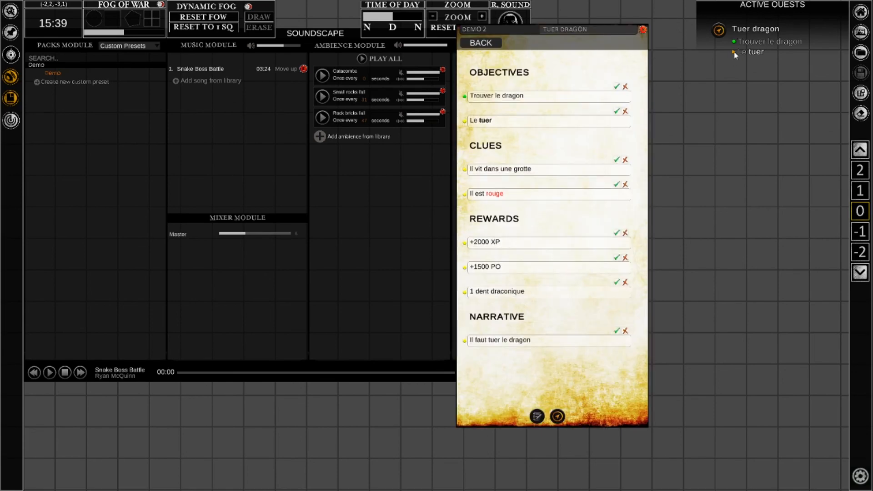
{"action": "left_click", "coordinate": [617, 112]}
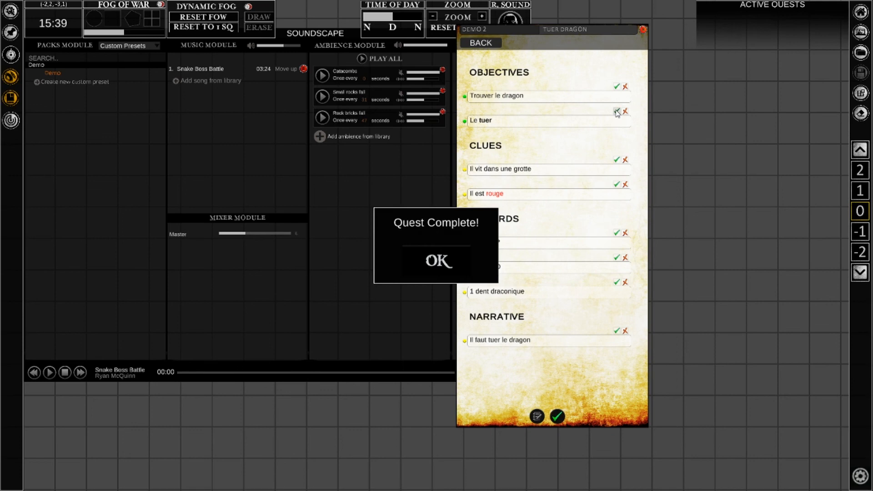
{"action": "left_click", "coordinate": [440, 263]}
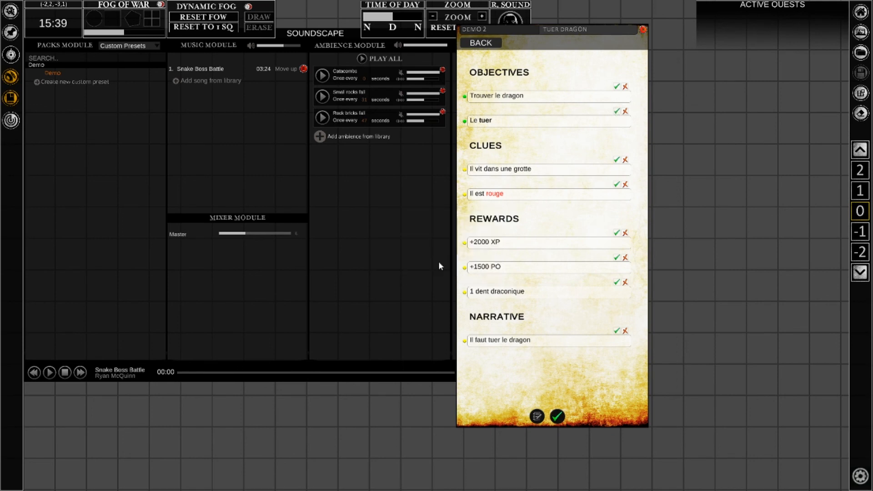
{"action": "left_click", "coordinate": [557, 417]}
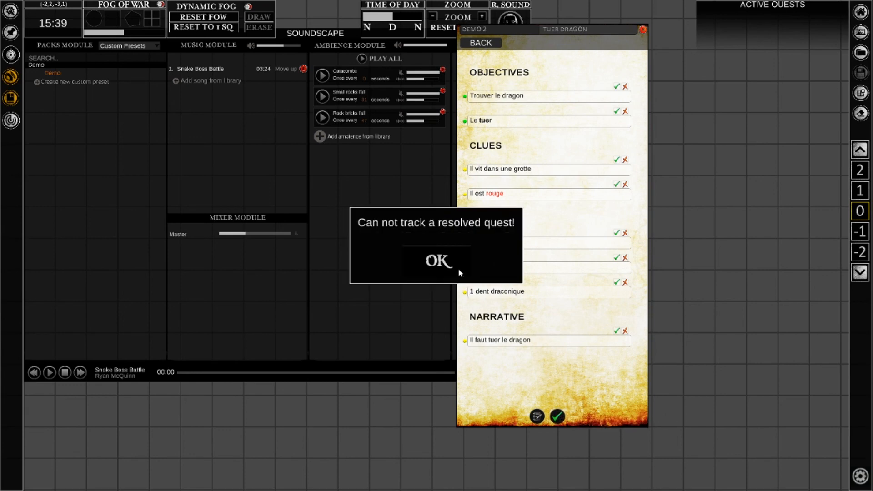
{"action": "left_click", "coordinate": [443, 272]}
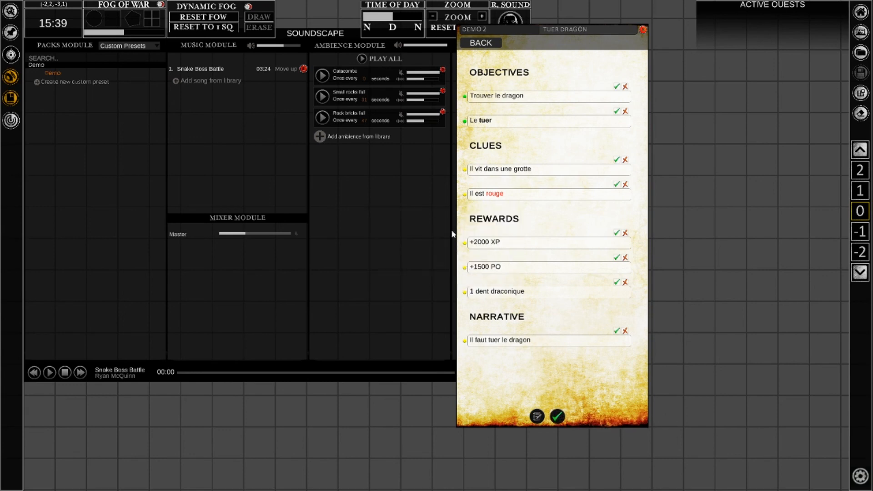
{"action": "left_click", "coordinate": [481, 43]}
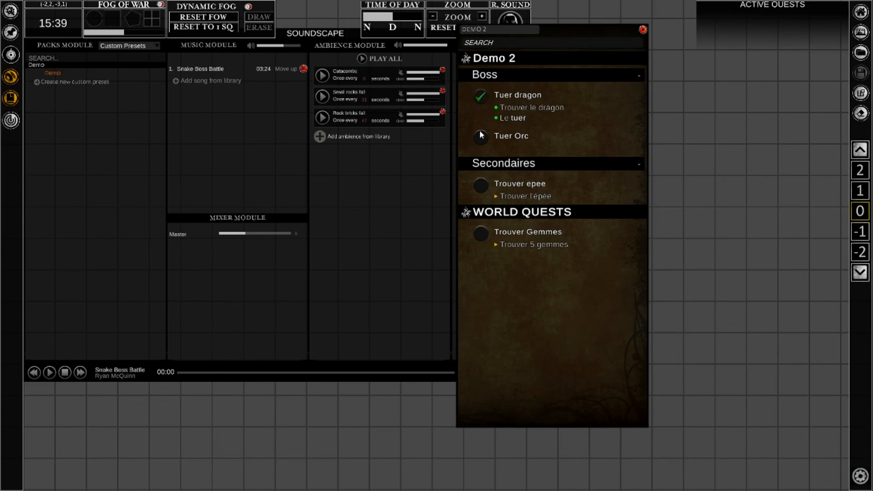
- Track the "Trouver epee" quest, mark its "Trouver l'épée" objective as failed, and return to the quest list
{"action": "left_click", "coordinate": [482, 186]}
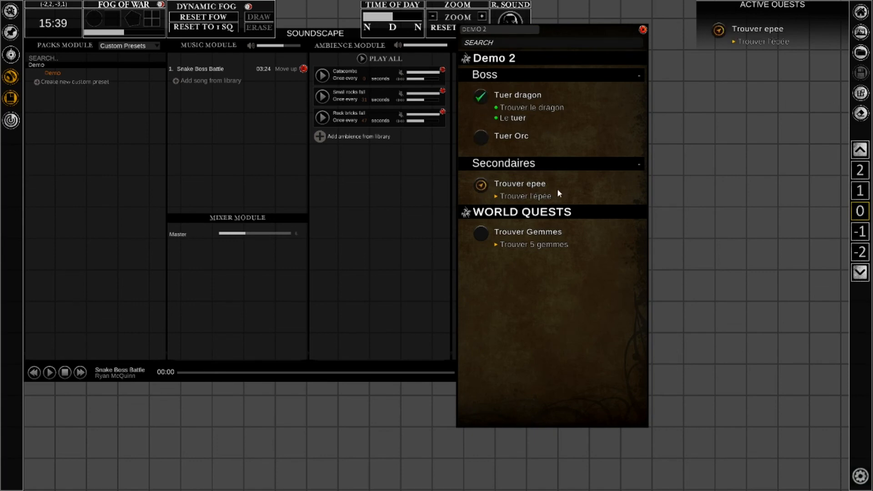
{"action": "left_click", "coordinate": [522, 203]}
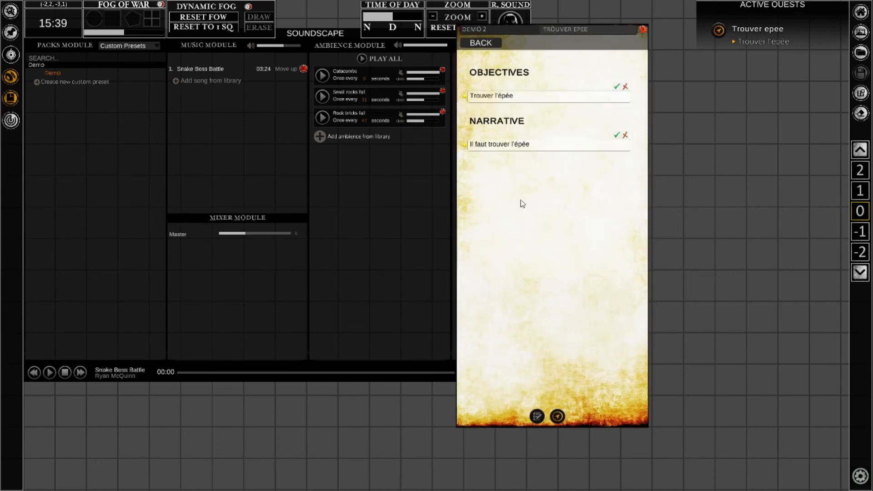
{"action": "left_click", "coordinate": [625, 87]}
{"action": "left_click", "coordinate": [446, 261]}
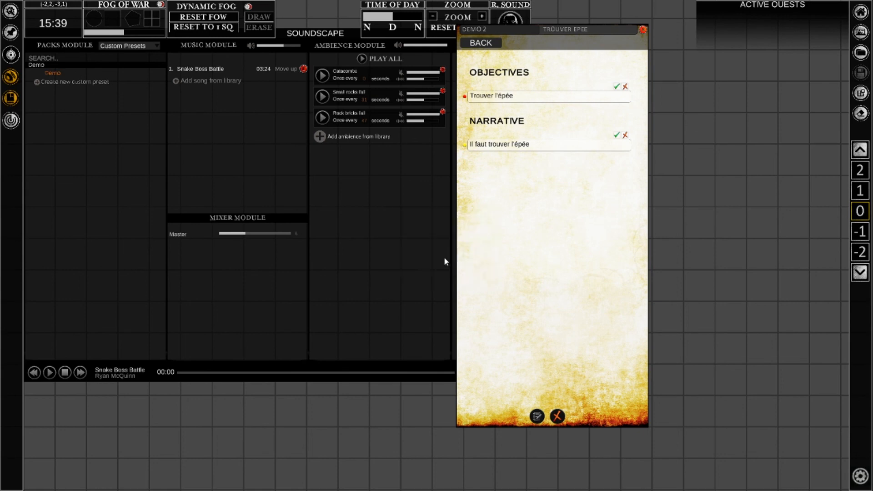
{"action": "left_click", "coordinate": [487, 44]}
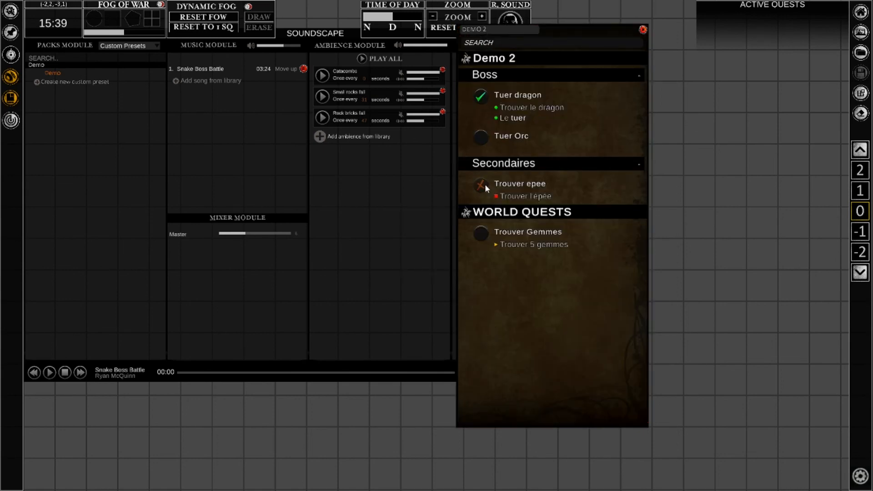
- Move the quest list beside the Soundscape window and return to the start screen
{"action": "left_click_drag", "start_coordinate": [526, 35], "coordinate": [676, 35]}
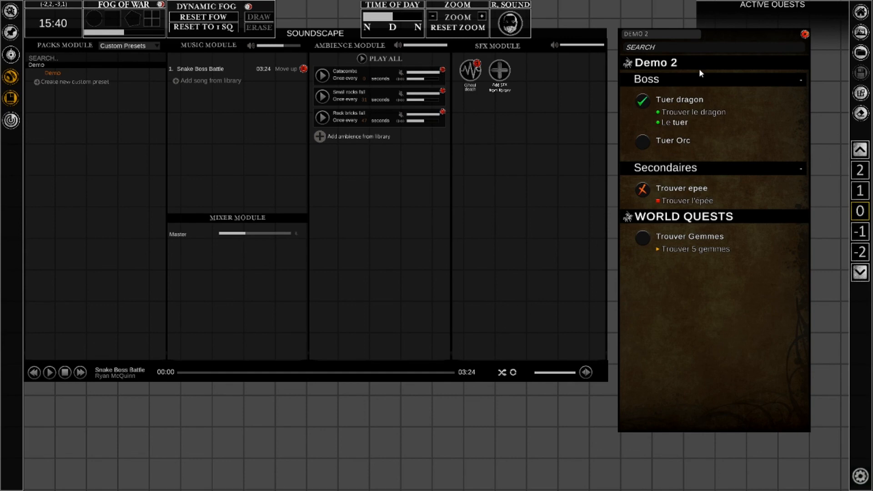
{"action": "left_click", "coordinate": [861, 12]}
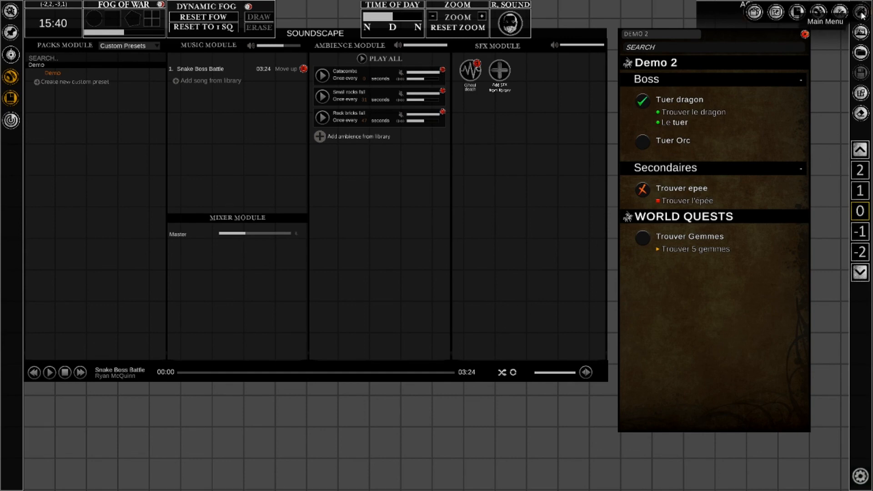
{"action": "left_click", "coordinate": [862, 12]}
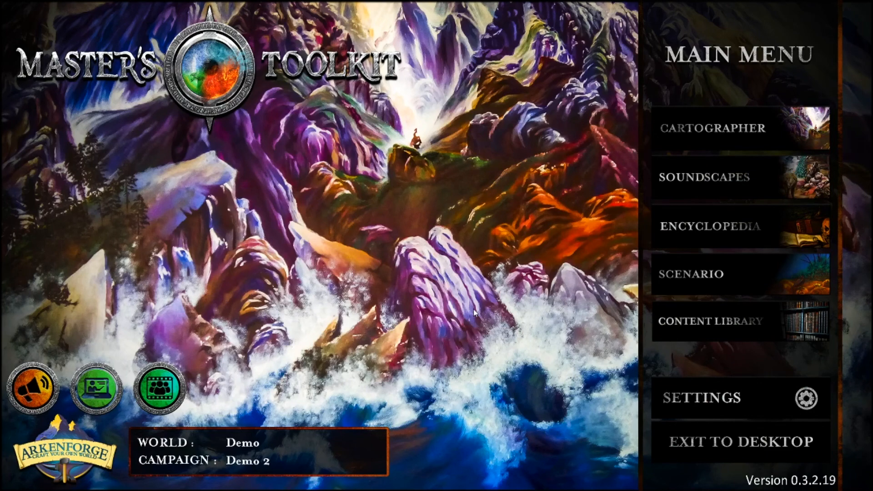